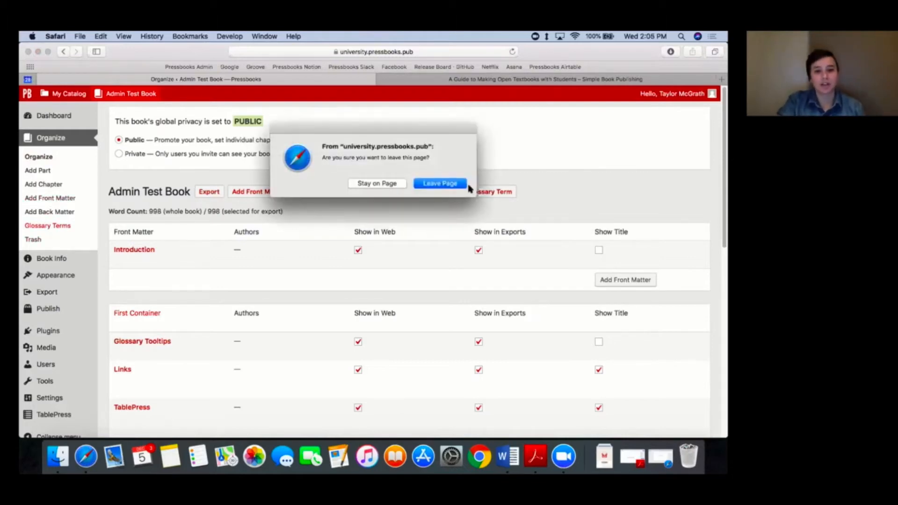
Step: Start a new glossary term from the book's glossary terms list and title it "Neighbourhood"
click(451, 184)
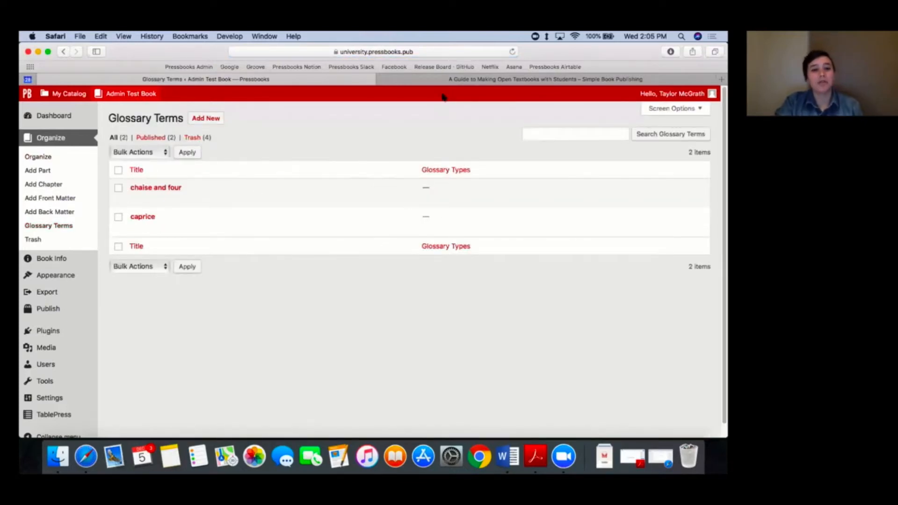
click(204, 120)
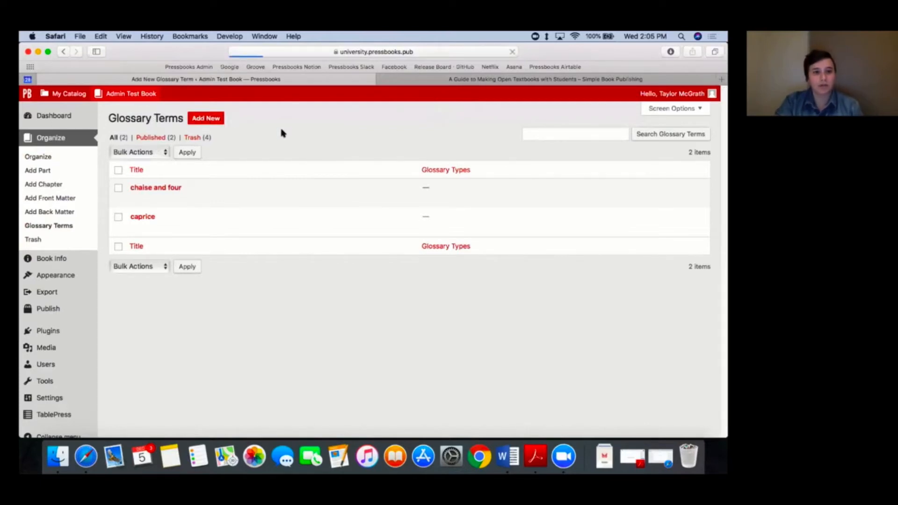
click(175, 138)
text(F)
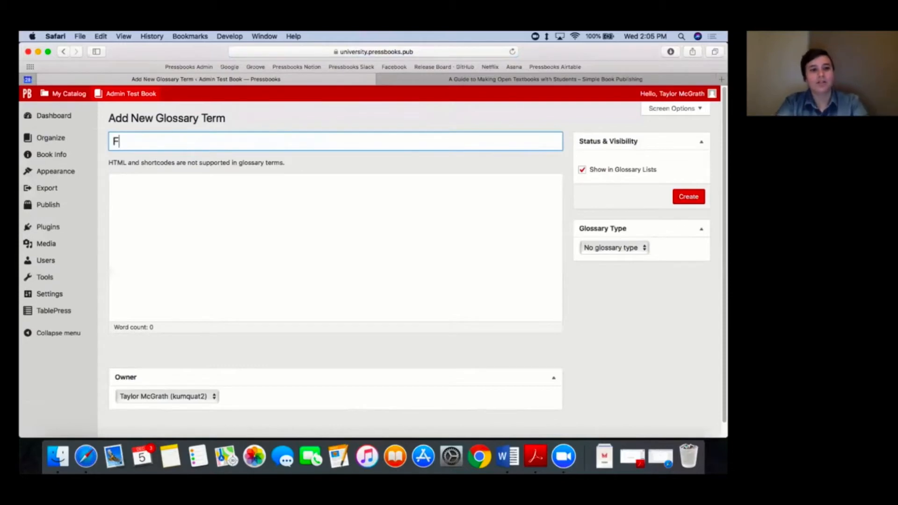
key(BackSpace)
text(Neighbour)
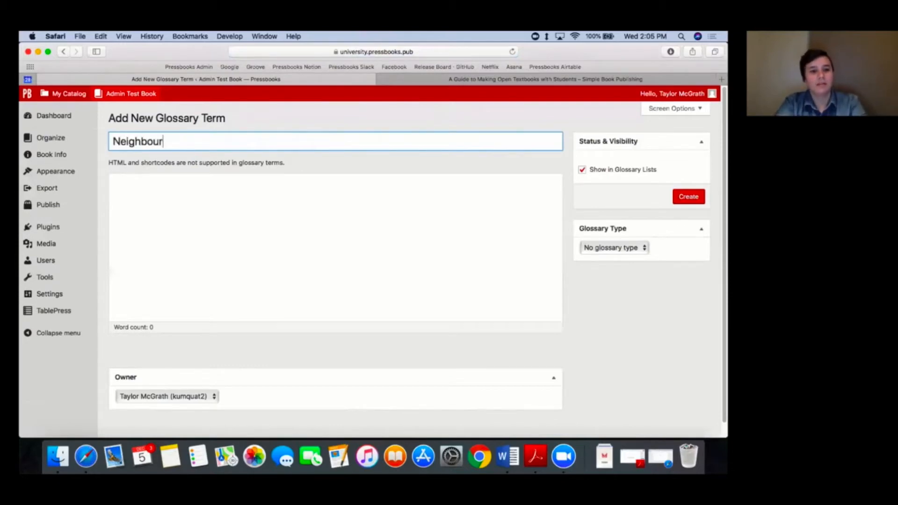
text(hood)
Step: Enter "an example definition" as the description of the Neighbourhood glossary term
click(203, 175)
text(a)
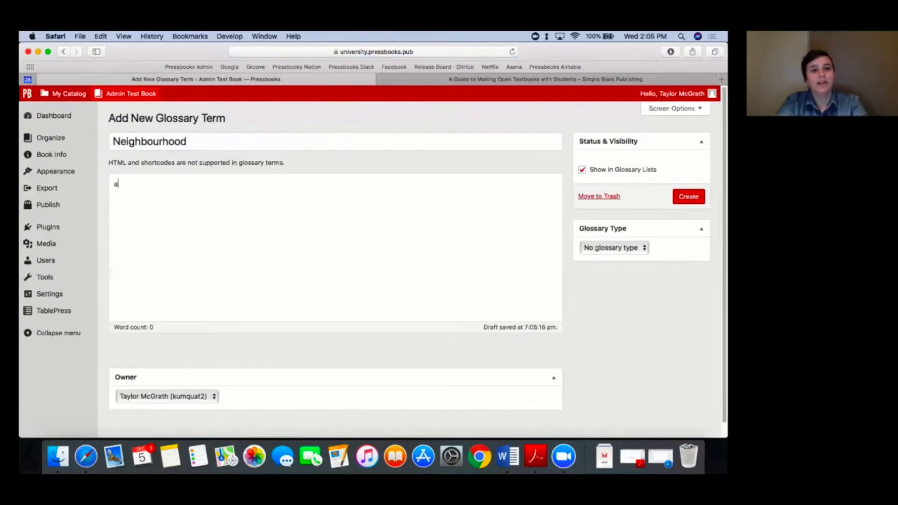
text(n example de)
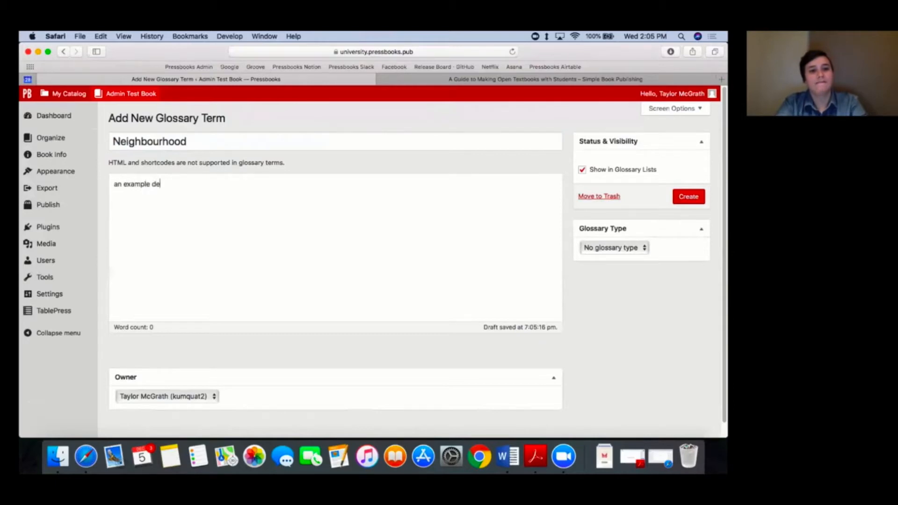
text(finition)
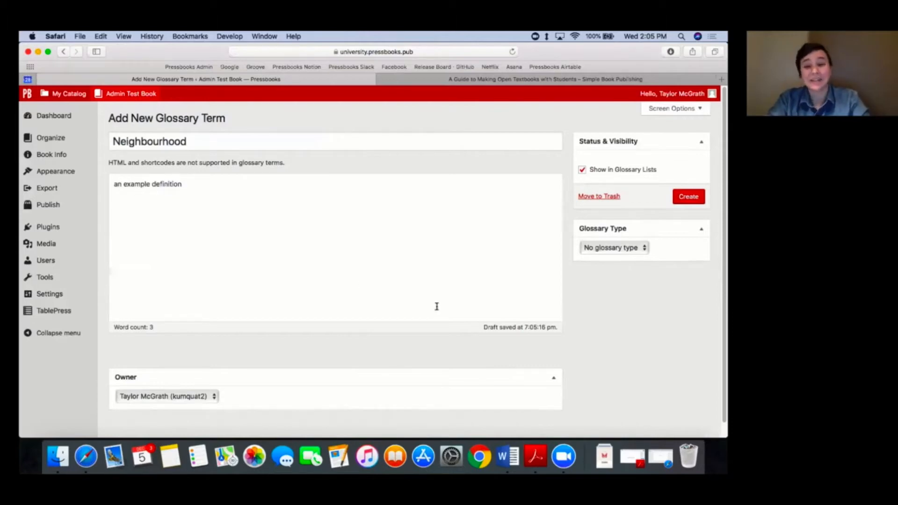
Step: Exclude the Neighbourhood term from glossary lists and create it
scroll(447, 369, down, 1)
scroll(447, 369, down, 1)
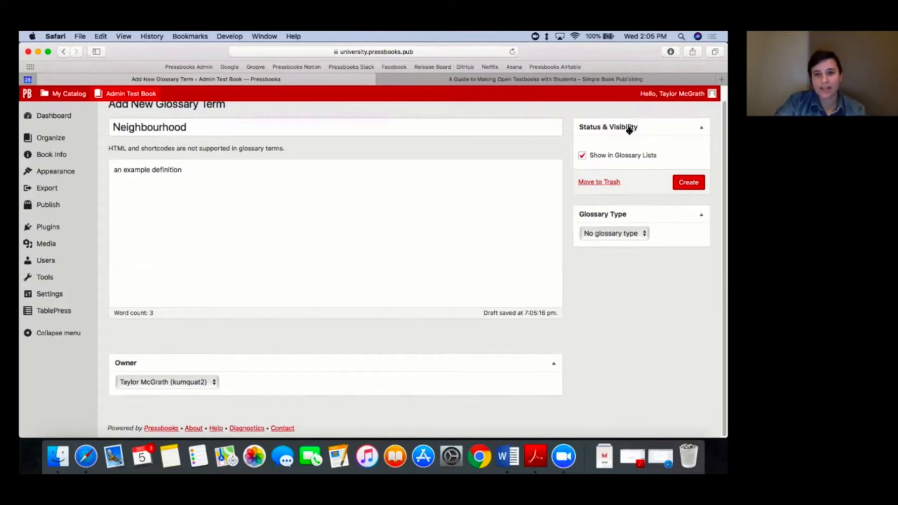
click(602, 157)
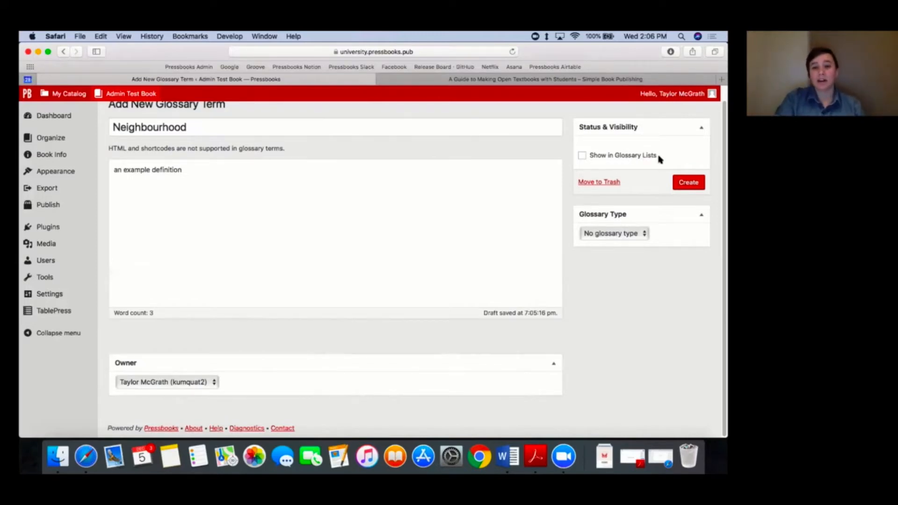
click(689, 186)
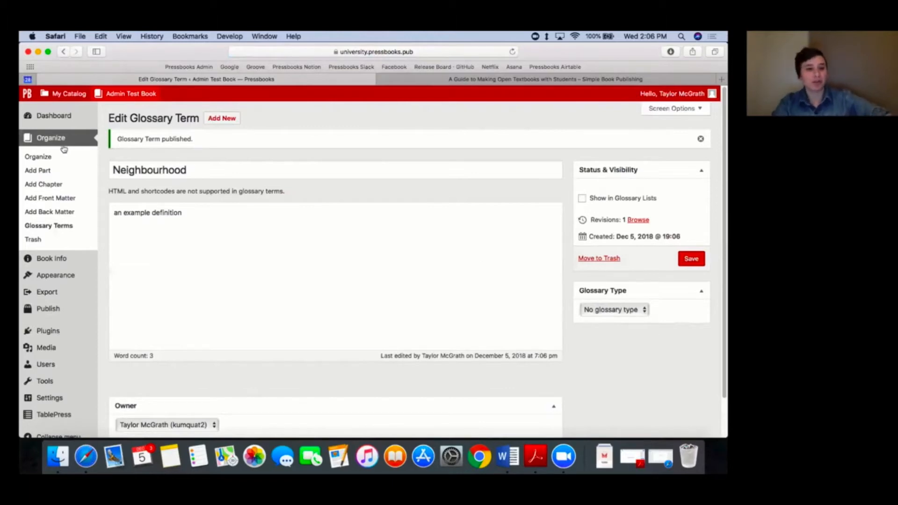
Step: Check the Neighbourhood entry in the glossary terms list, and open the Glossary Tooltips chapter for editing
click(58, 227)
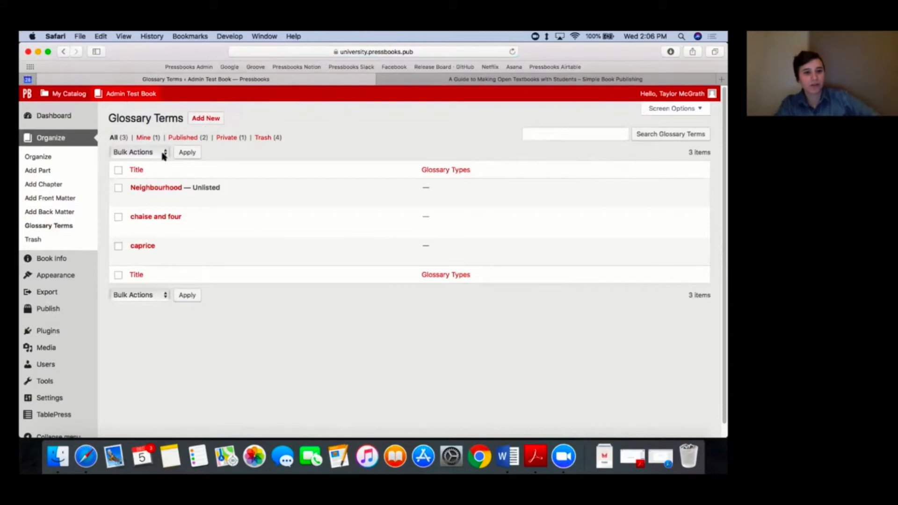
mouse_move(160, 194)
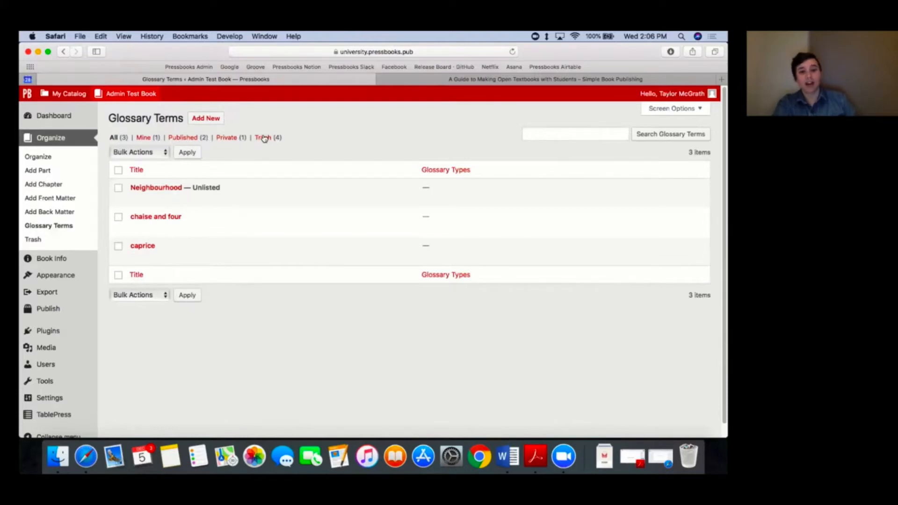
click(69, 158)
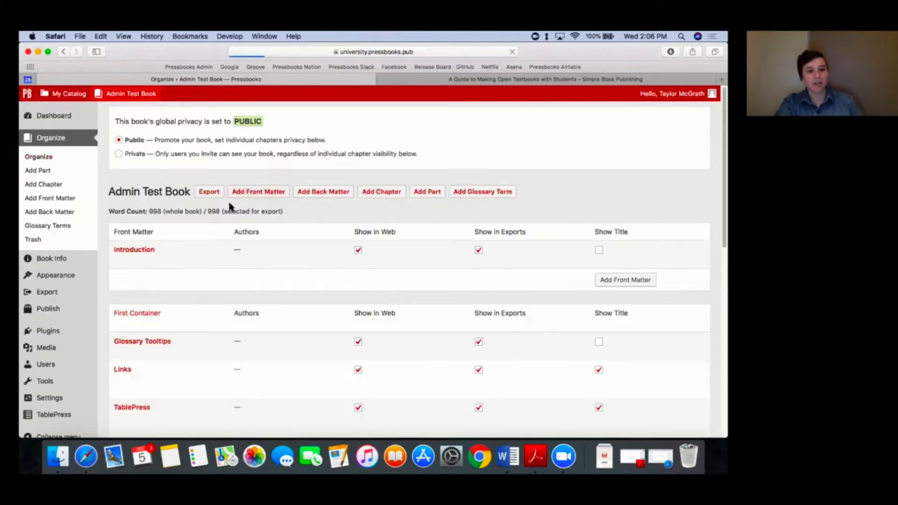
scroll(193, 270, down, 1)
click(156, 320)
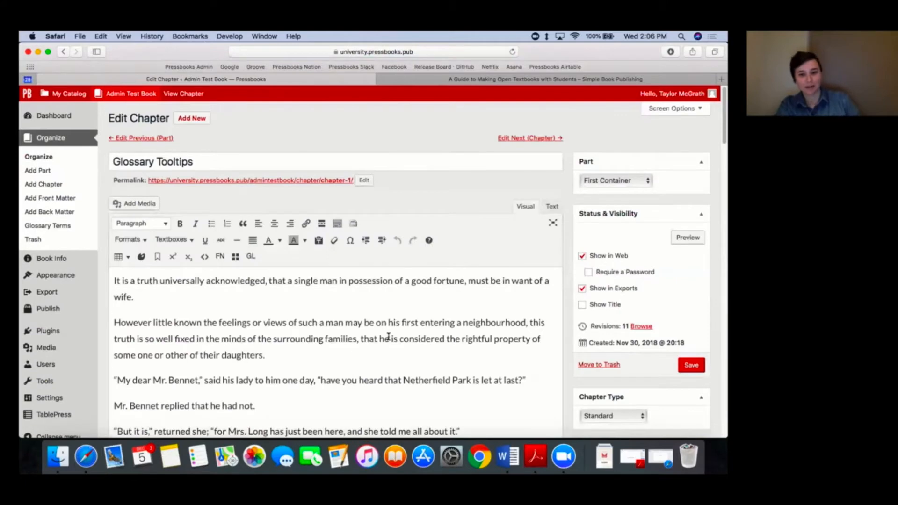
scroll(387, 337, down, 1)
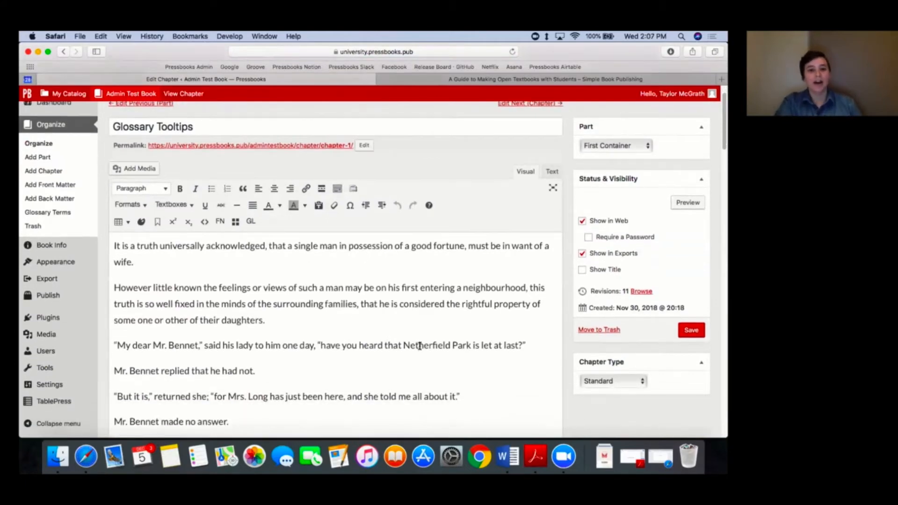
scroll(420, 346, down, 1)
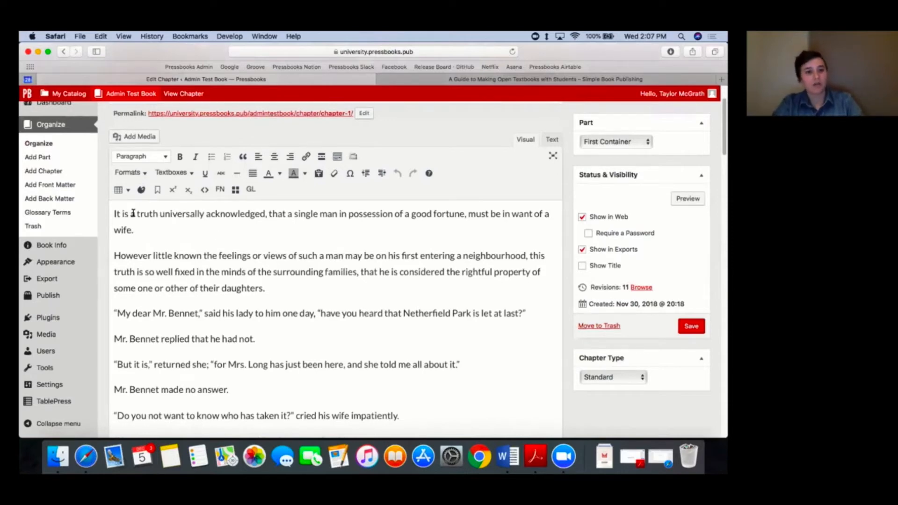
Step: Create and insert a glossary term for "truth" in the chapter's first sentence, with the description "an example definition"
drag(137, 214, 158, 214)
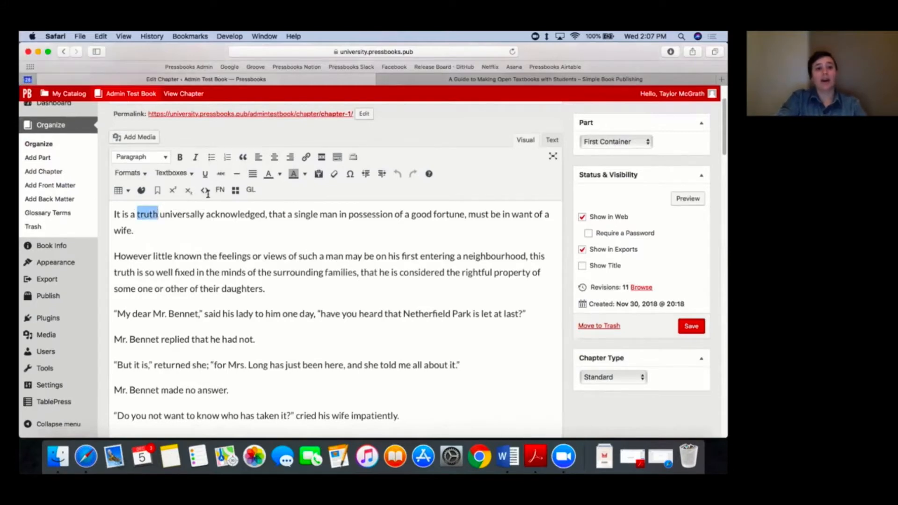
click(250, 189)
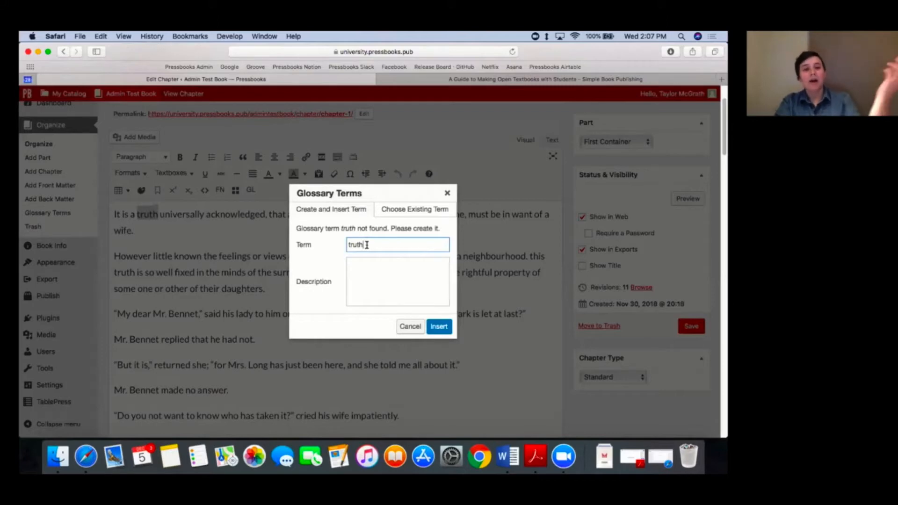
click(390, 278)
text(an e)
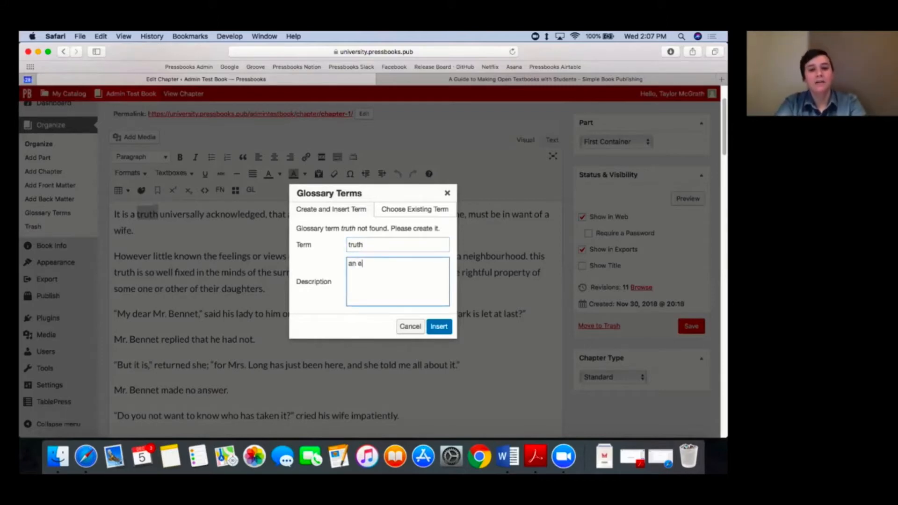
text(xample definition)
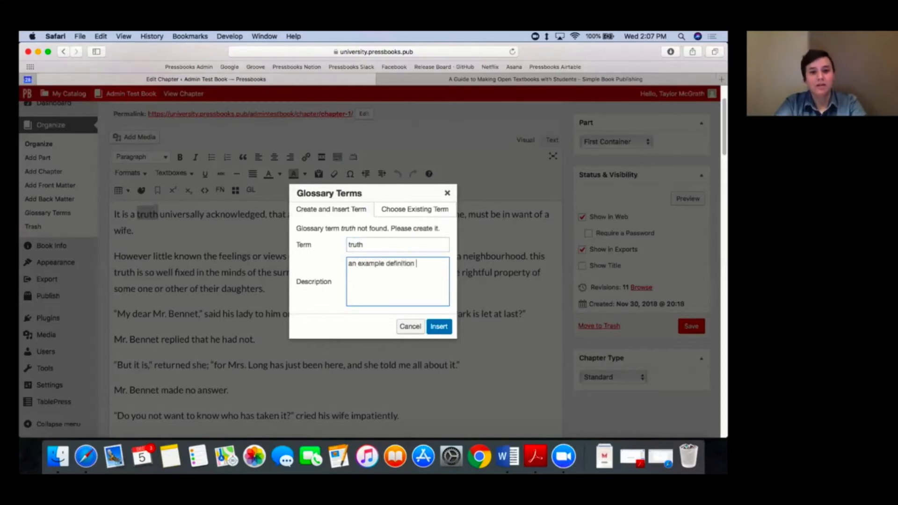
click(438, 327)
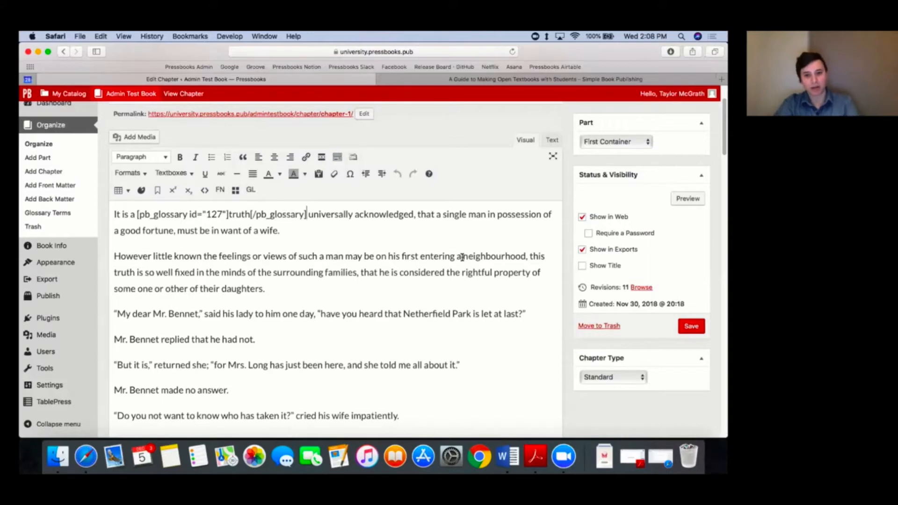
Step: Link "neighbourhood" in the second paragraph to the existing Neighbourhood glossary term and save the chapter
drag(462, 256, 525, 256)
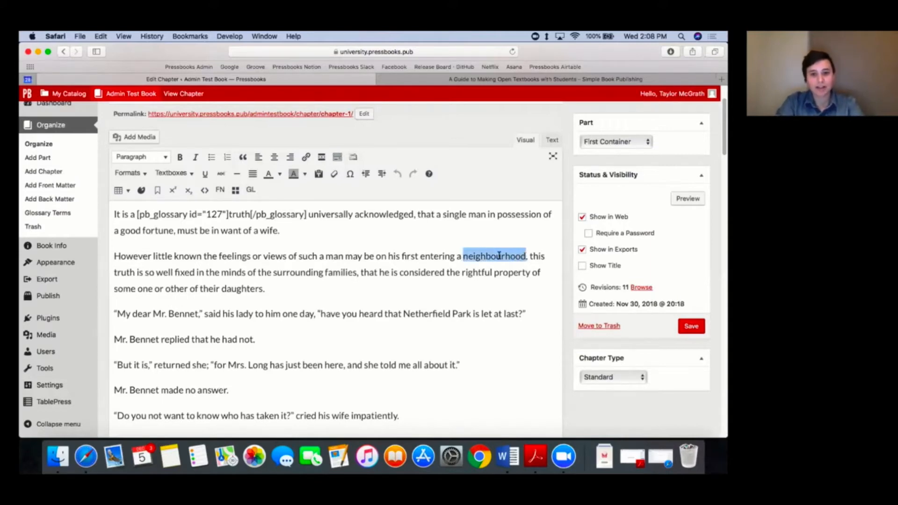
click(251, 190)
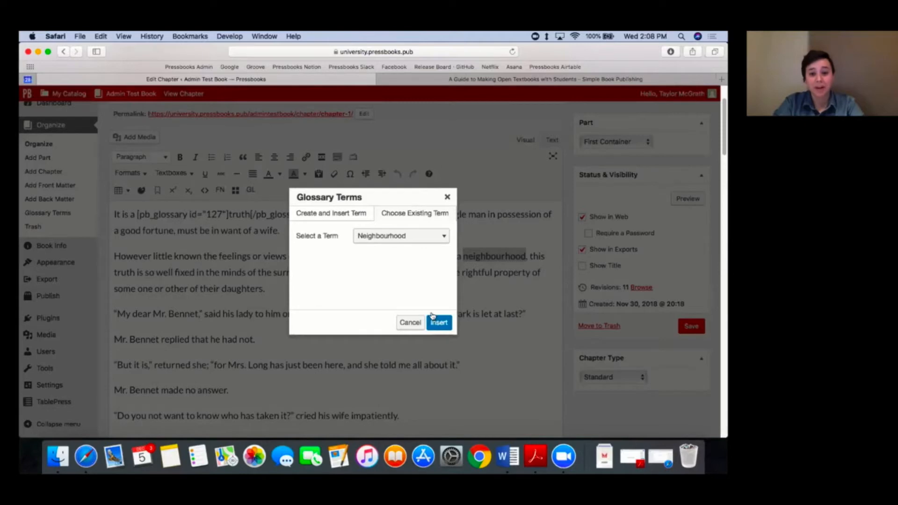
click(438, 323)
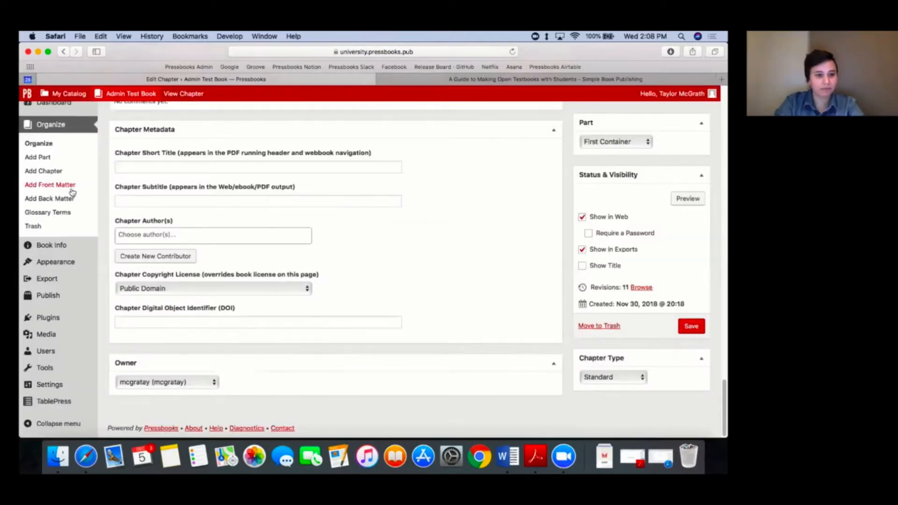
scroll(72, 193, up, 3)
scroll(72, 193, up, 10)
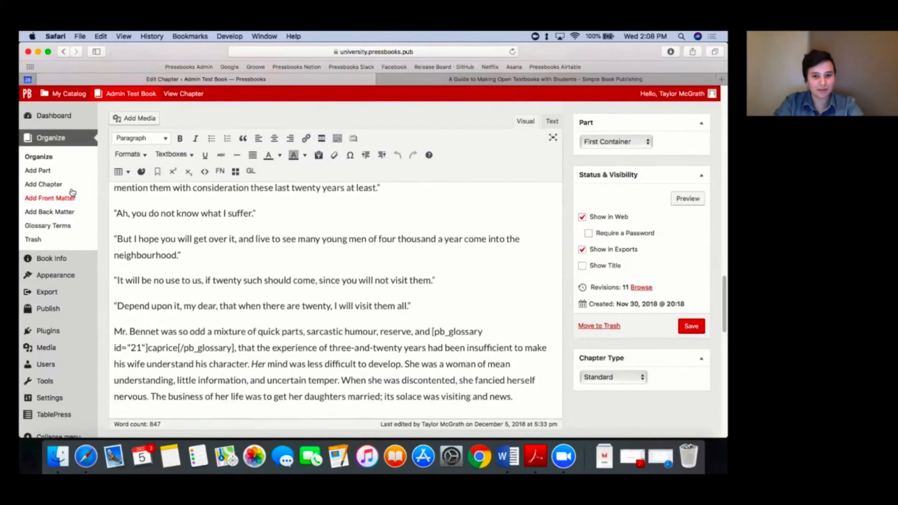
scroll(71, 192, up, 10)
scroll(315, 291, down, 2)
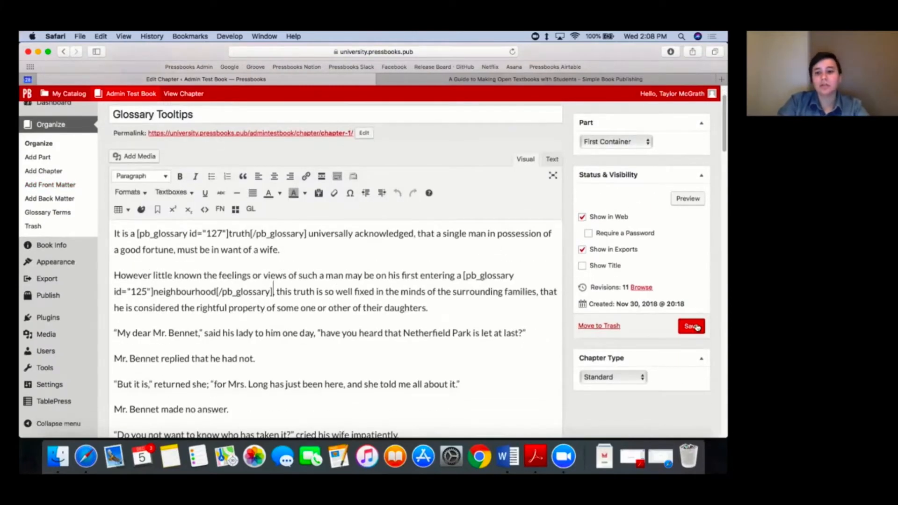
click(691, 326)
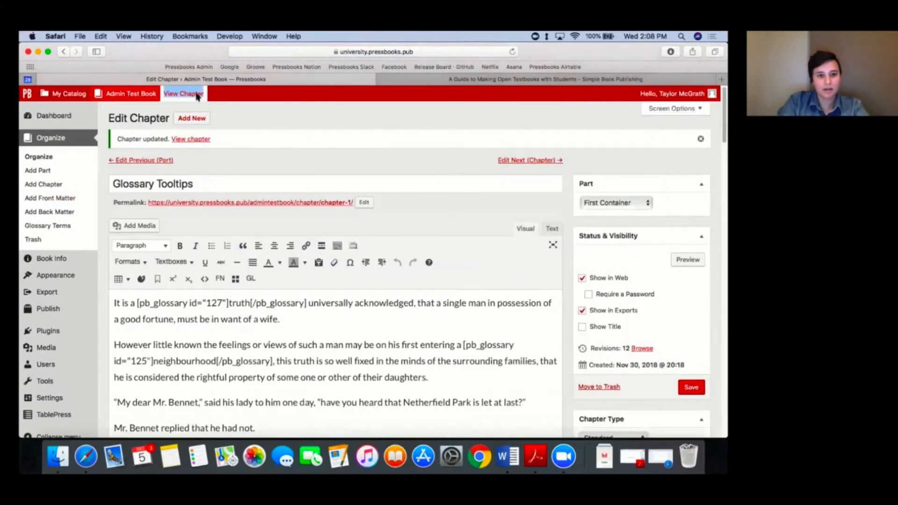
Step: View the saved chapter's web version in a new tab and check the glossary tooltips for "truth" and "neighbourhood"
right_click(197, 96)
click(215, 100)
click(406, 79)
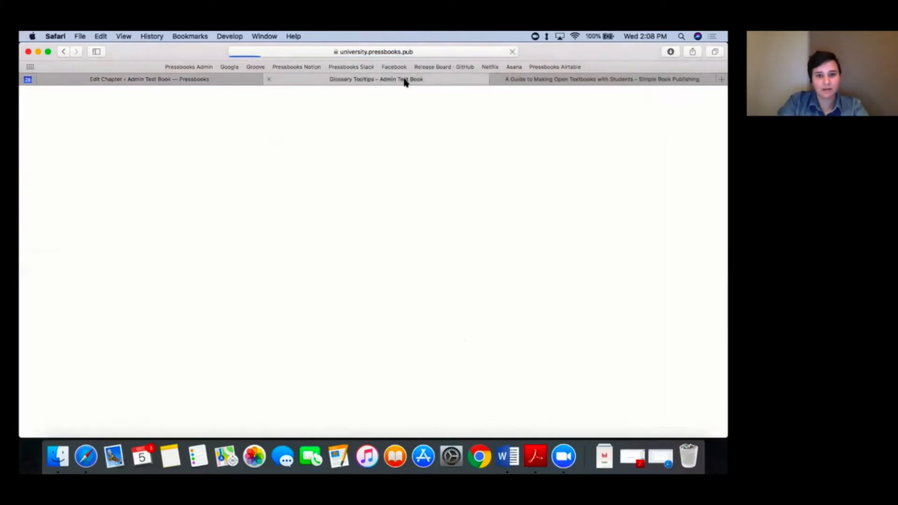
scroll(514, 215, down, 2)
scroll(427, 205, down, 2)
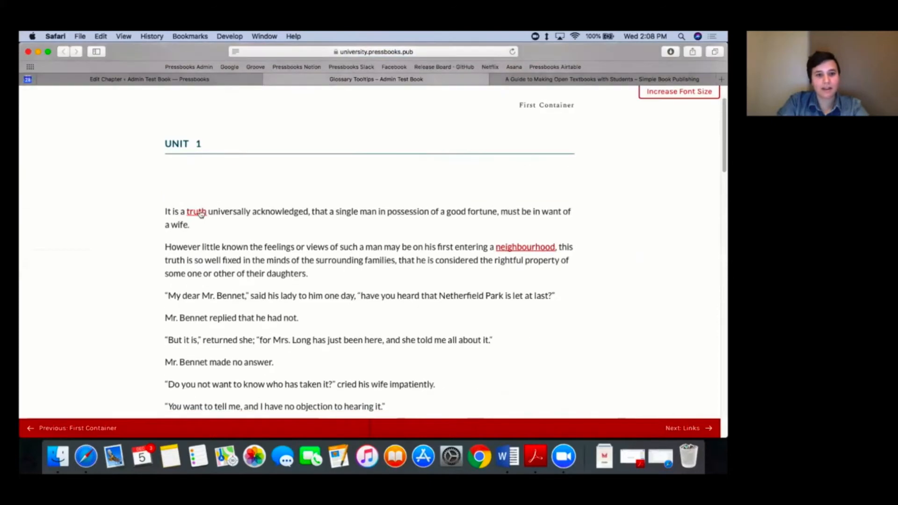
mouse_move(192, 214)
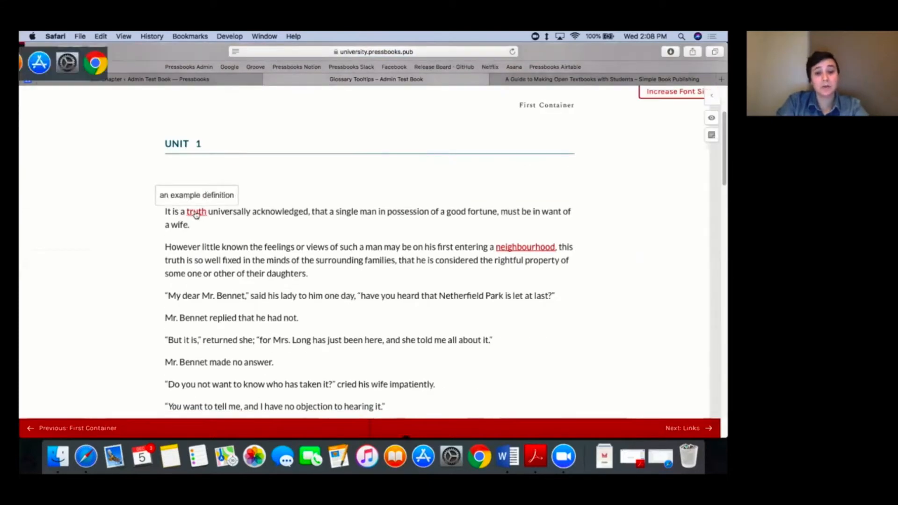
mouse_move(520, 250)
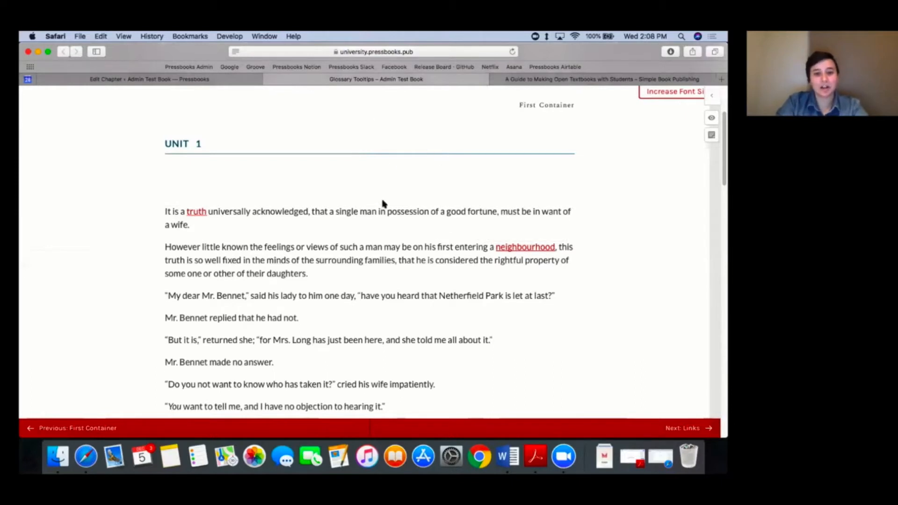
scroll(382, 203, down, 3)
scroll(382, 201, up, 5)
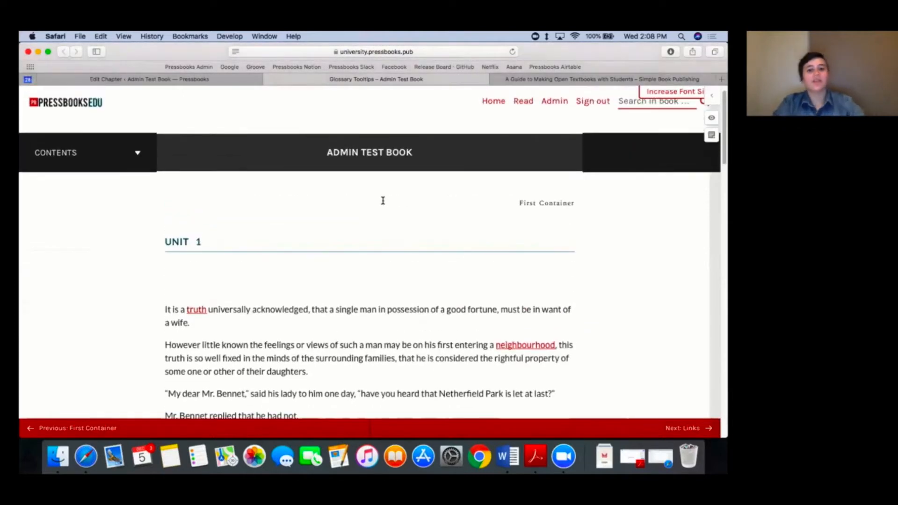
Step: Compare the glossary shortcodes in the chapter editor with the "neighbourhood" tooltip in the web version
click(216, 78)
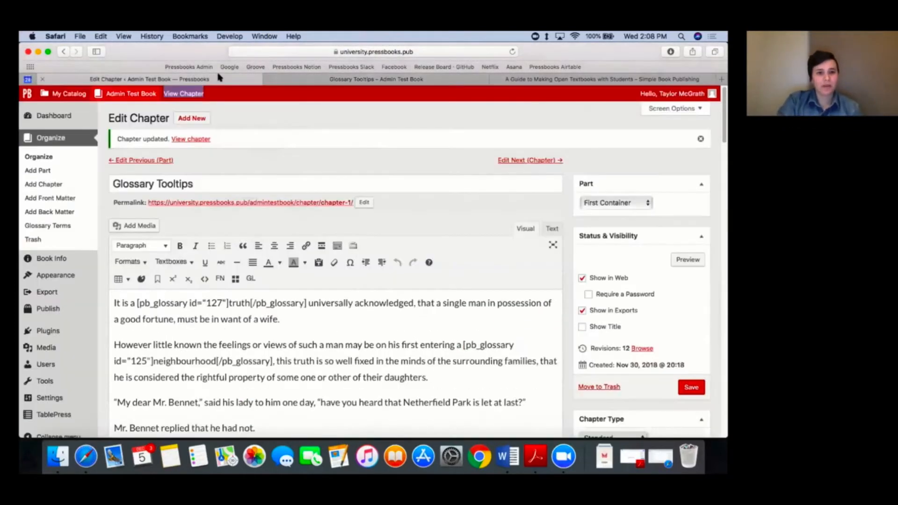
scroll(410, 261, down, 3)
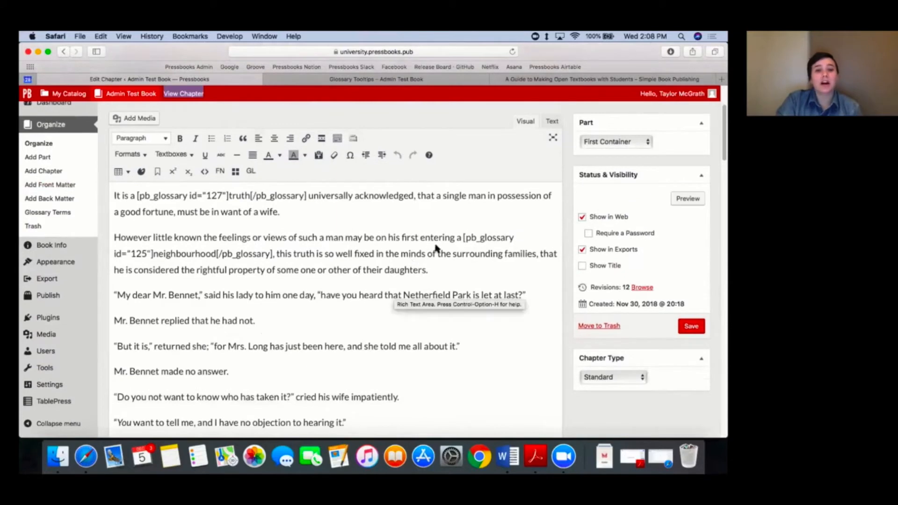
click(431, 80)
mouse_move(508, 345)
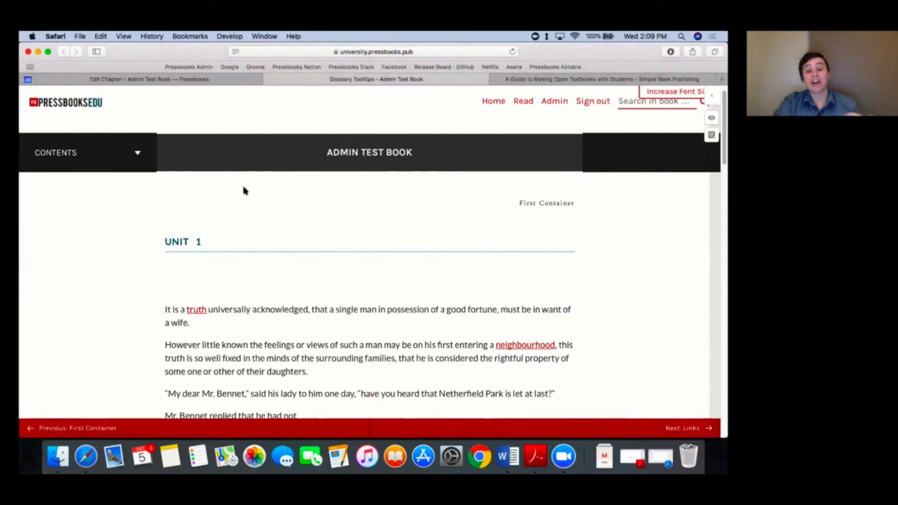
Step: Review the glossary shortcodes in the chapter editor against the linked terms on the chapter's web page
click(195, 79)
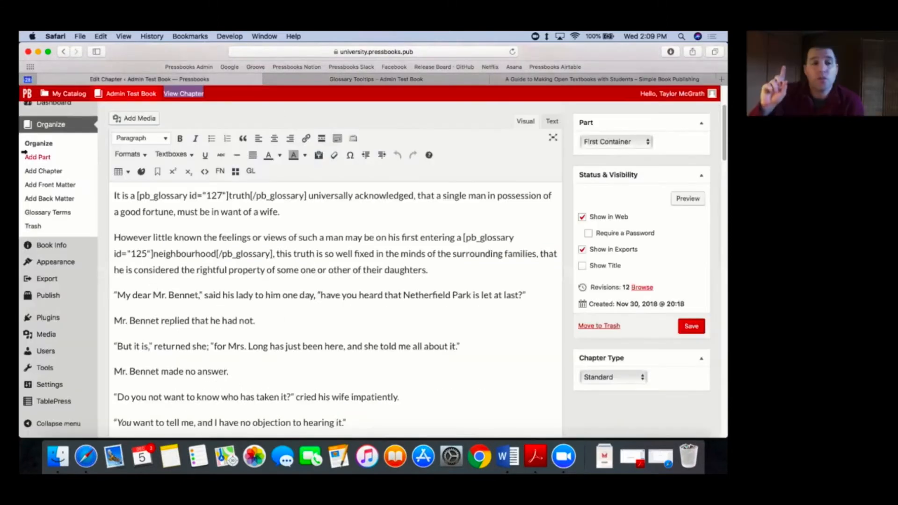
mouse_move(59, 357)
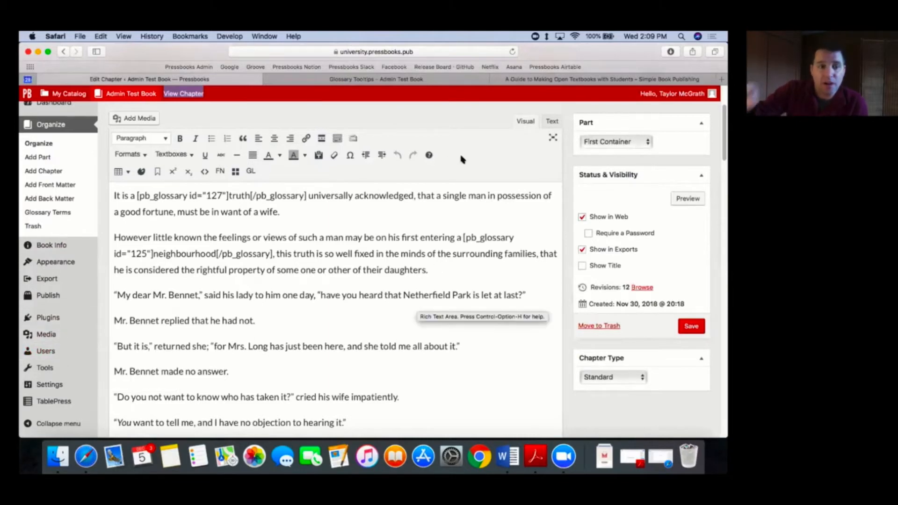
click(348, 79)
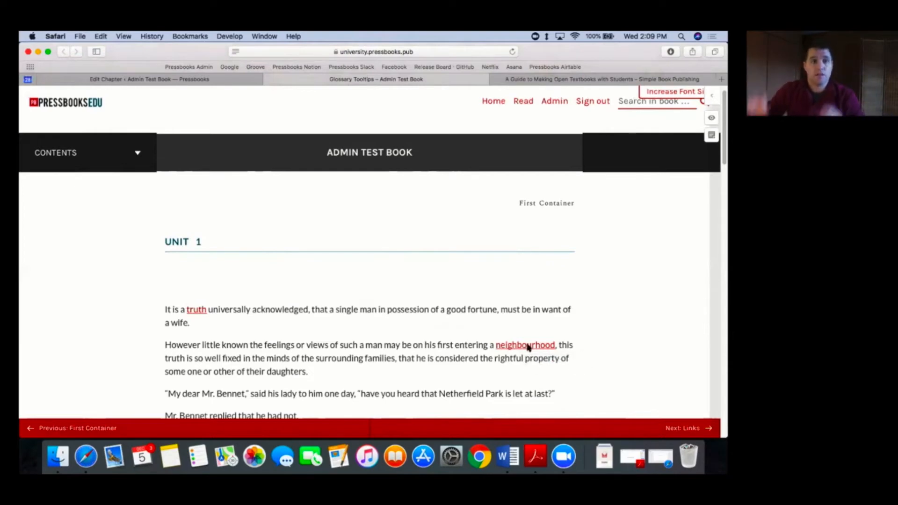
click(223, 83)
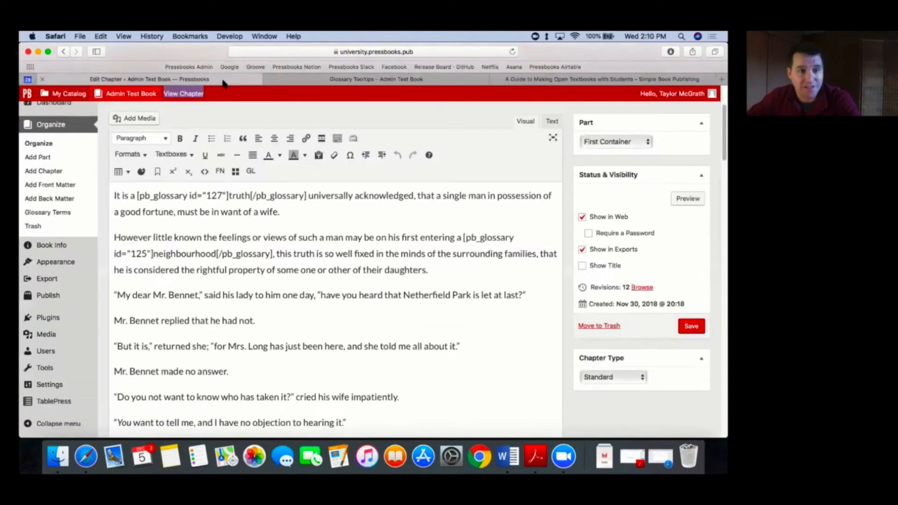
mouse_move(81, 335)
scroll(82, 335, down, 2)
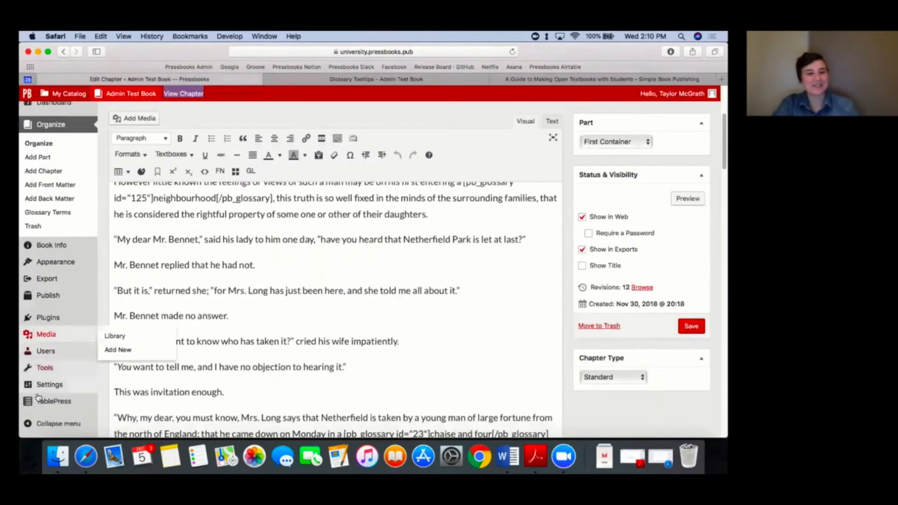
Step: Start a new back matter section from the book's Organize page and title it "Glossary"
click(41, 143)
scroll(340, 314, down, 15)
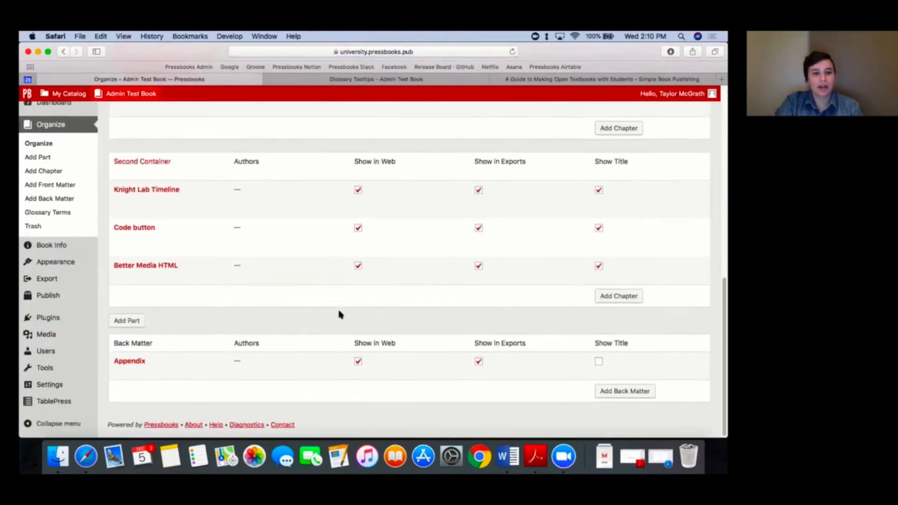
click(625, 395)
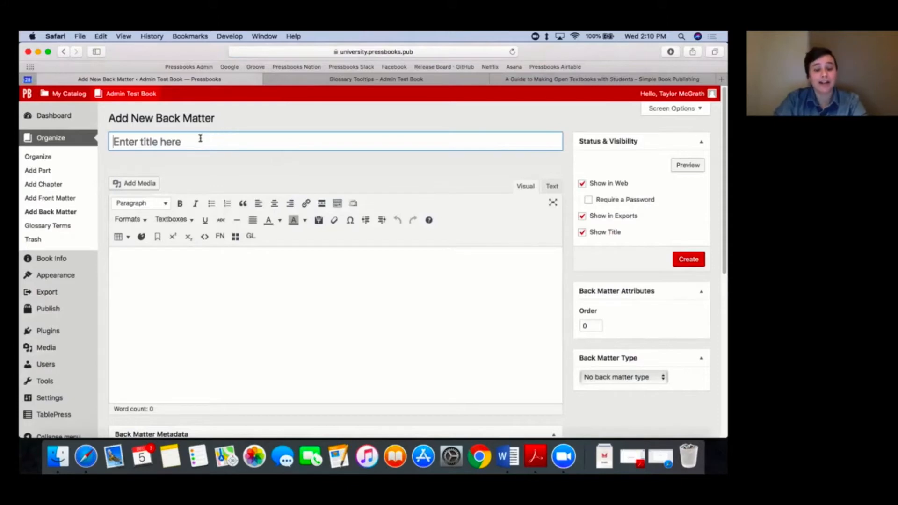
text(Glossary)
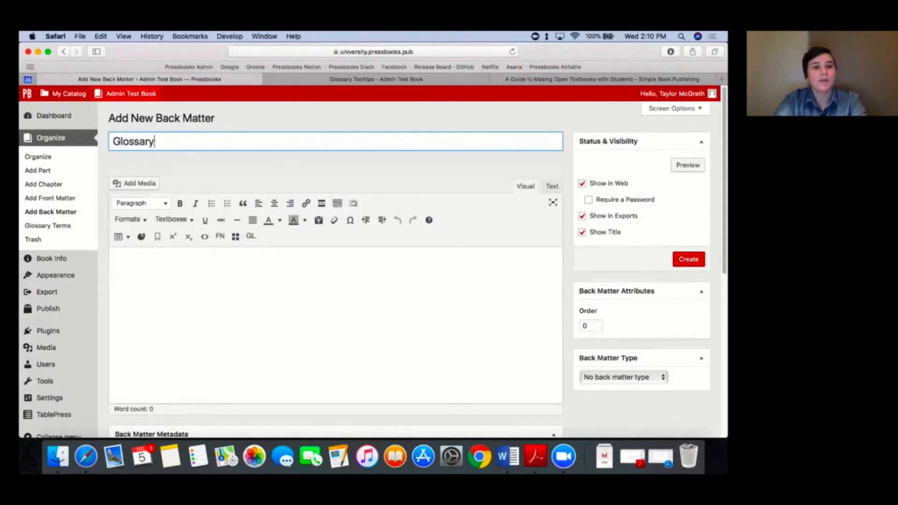
Step: Set the back matter type to Glossary and create the section with its content left blank
click(683, 391)
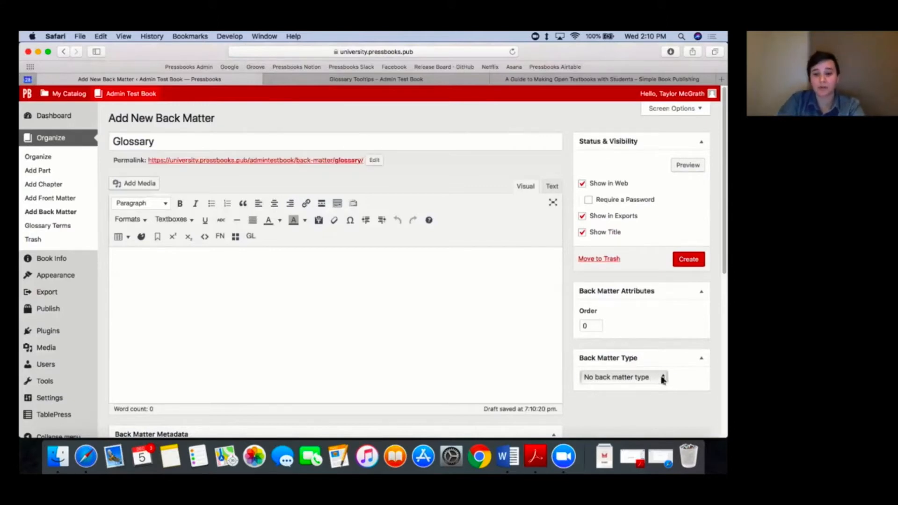
click(663, 379)
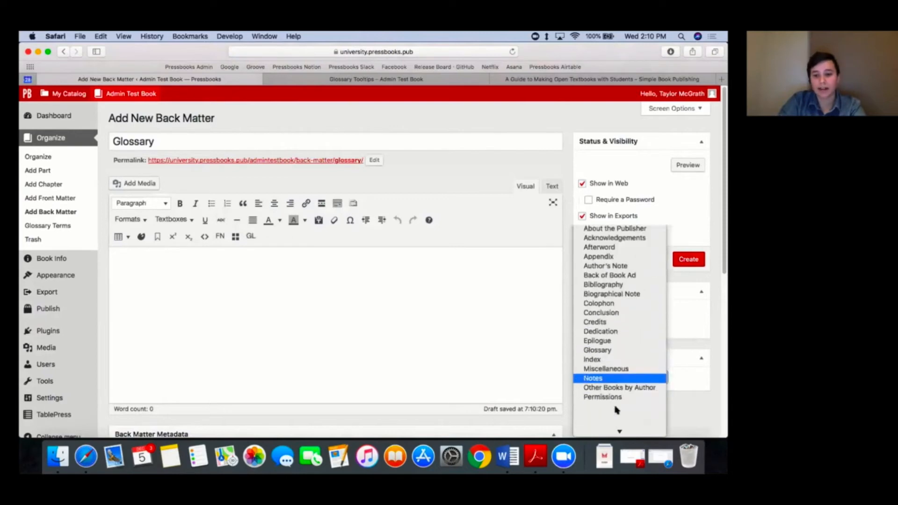
click(612, 347)
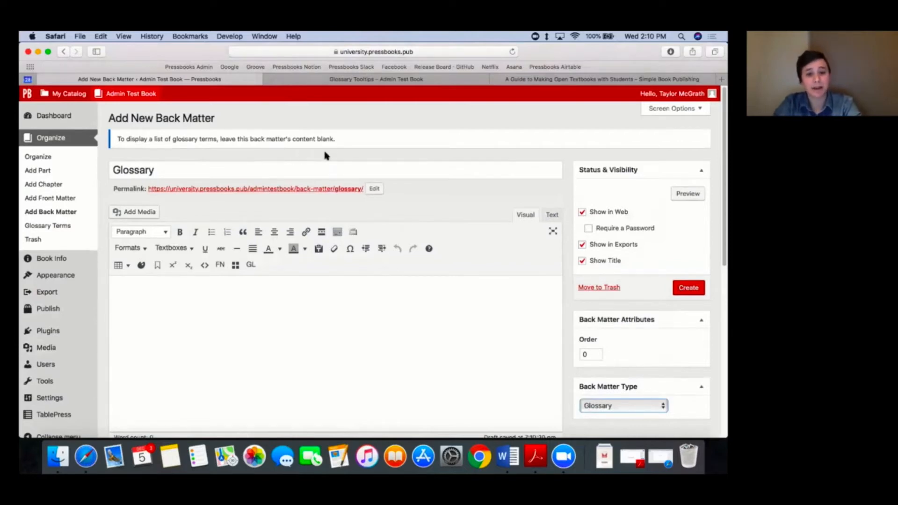
click(447, 211)
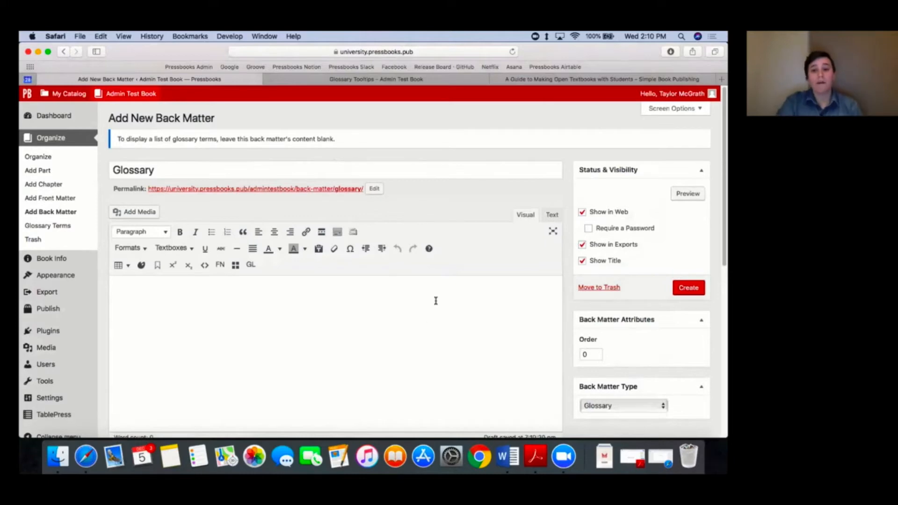
click(696, 291)
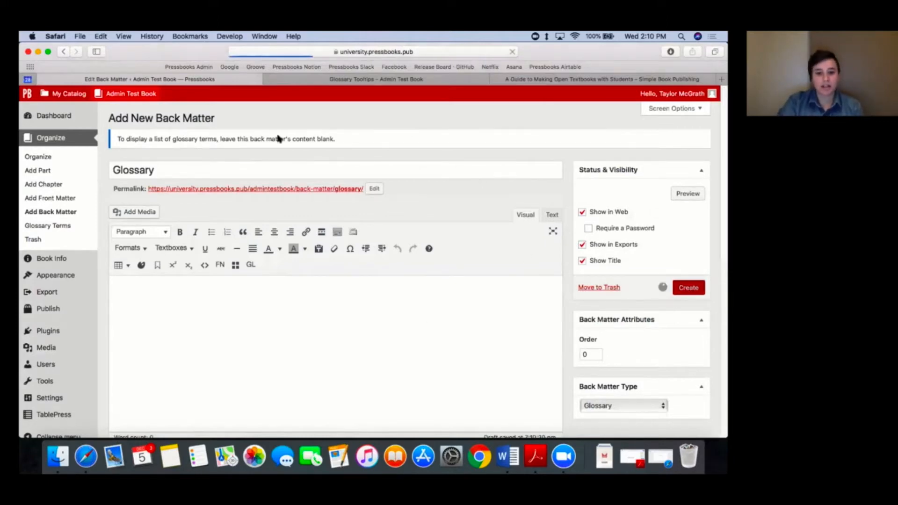
Step: Open the new Glossary back matter's web version in a new tab and examine its list of terms and definitions
right_click(207, 95)
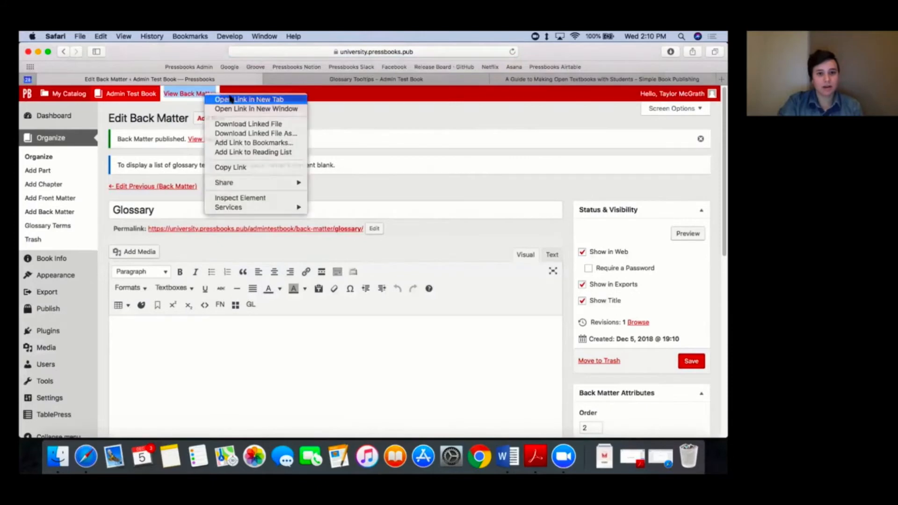
click(211, 99)
click(449, 81)
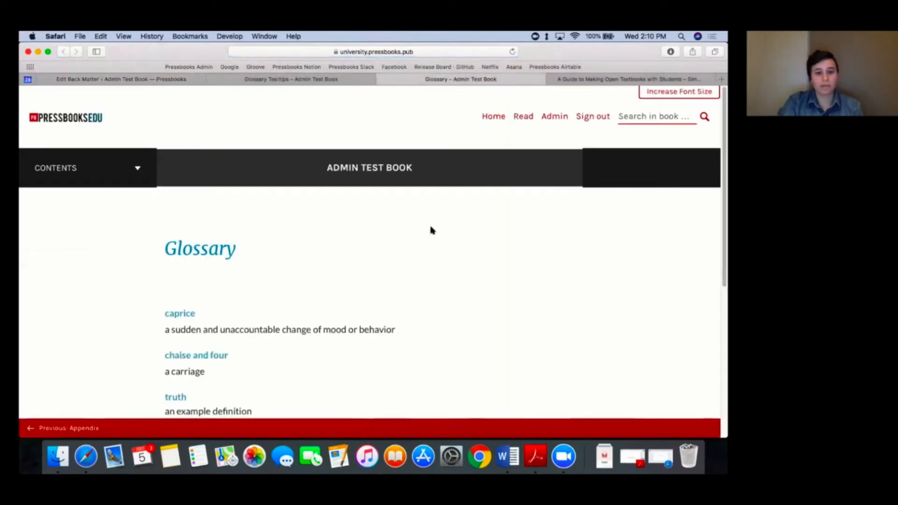
scroll(431, 229, down, 3)
scroll(431, 229, down, 1)
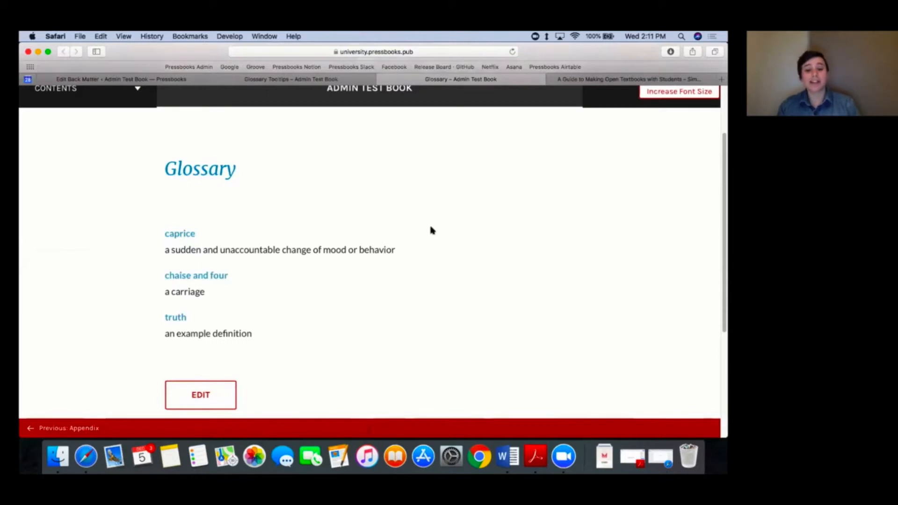
Step: Compare the linked terms in the chapter's web version with the entries on the Glossary page
click(332, 81)
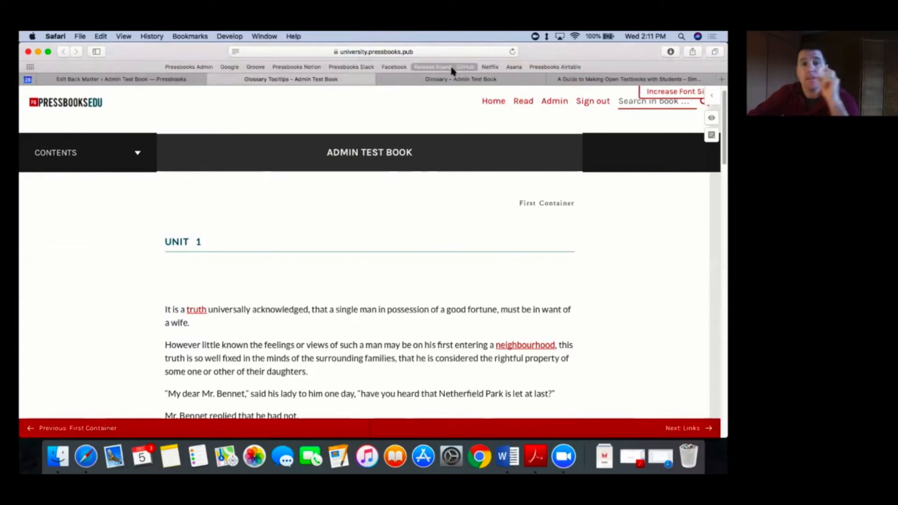
click(414, 80)
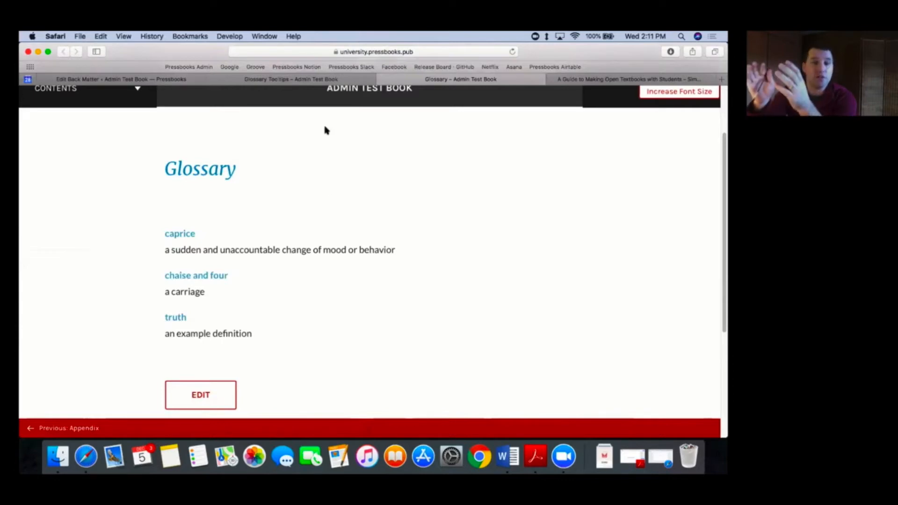
click(296, 80)
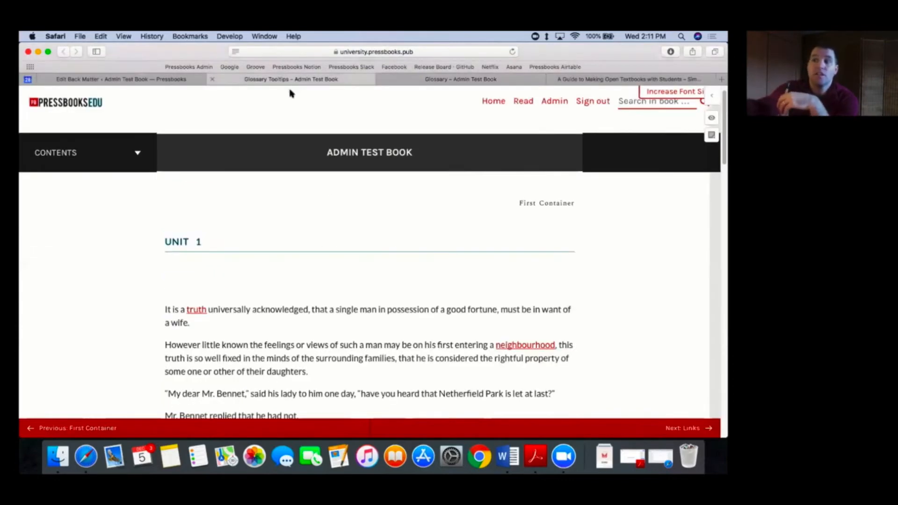
Step: Return to the back matter editor and change the section's title to "Not a Glossary"
click(176, 80)
scroll(392, 320, down, 2)
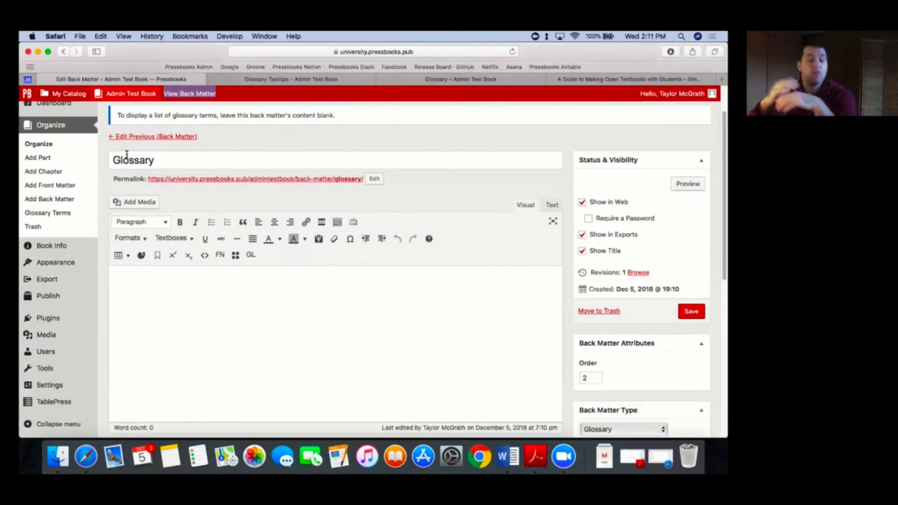
click(113, 160)
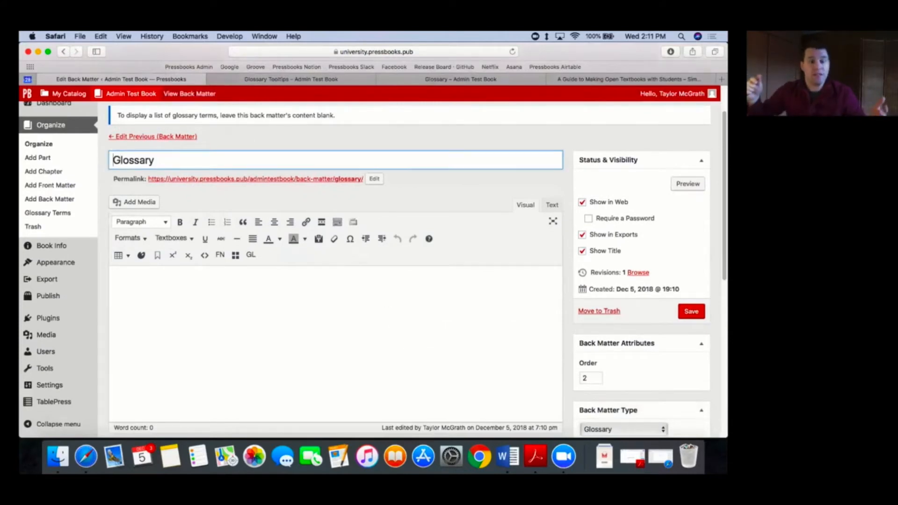
text(Not a)
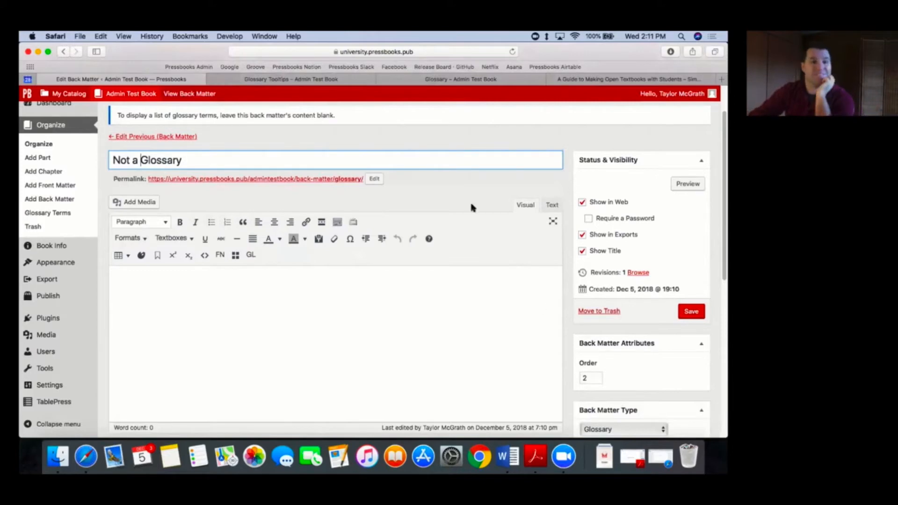
click(472, 207)
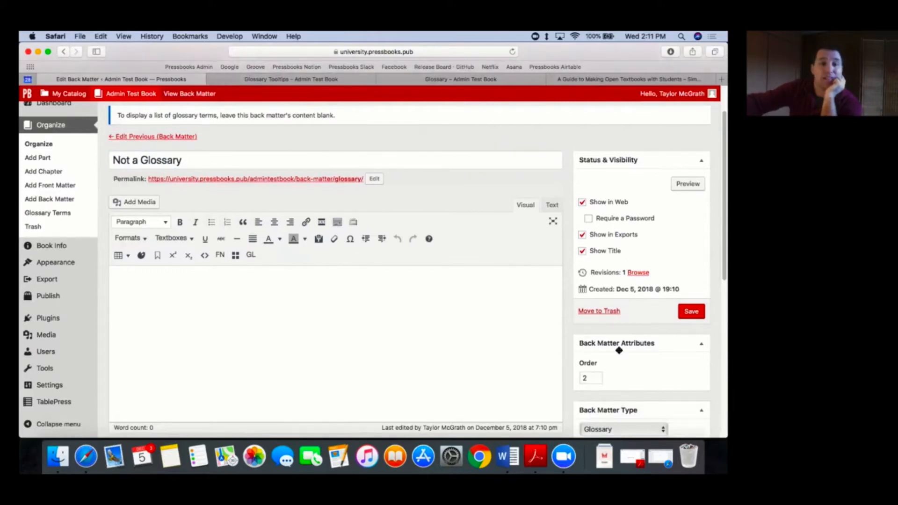
scroll(620, 352, down, 3)
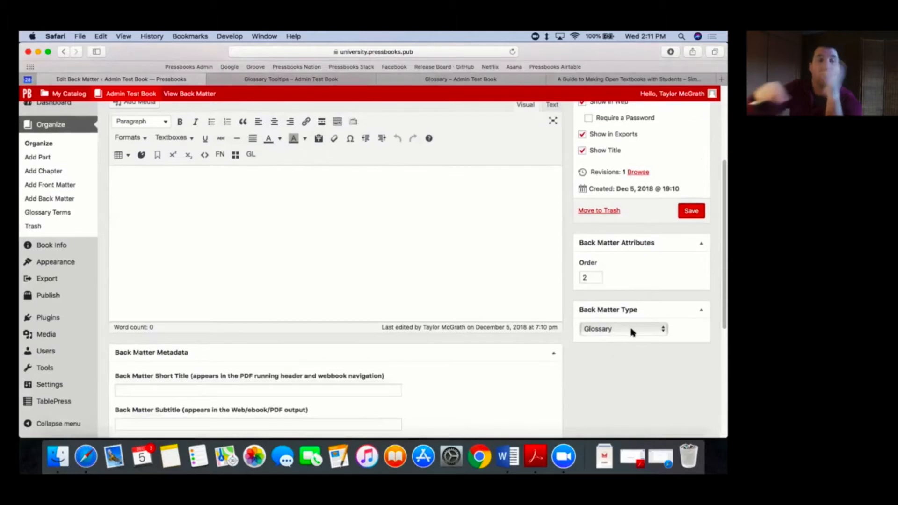
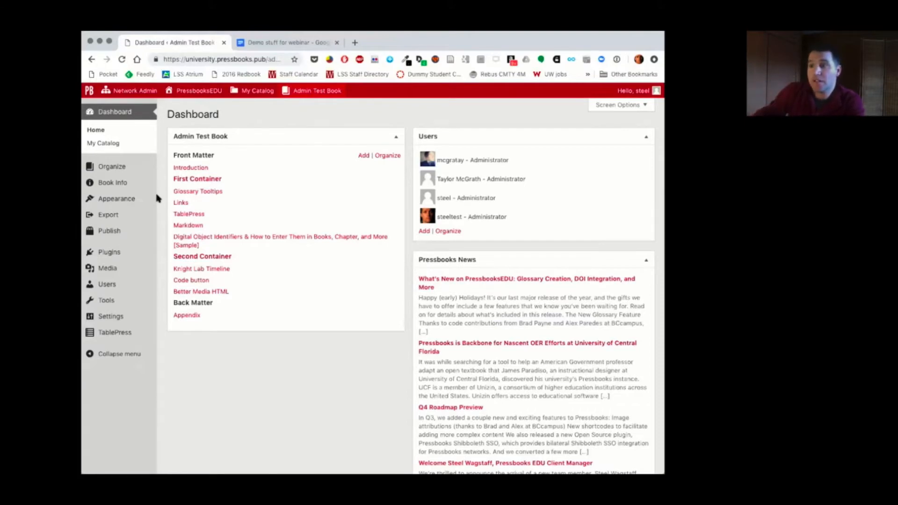
Step: Open the book's information, locate its Digital Object Identifier (DOI) field, and save the book information
mouse_move(140, 186)
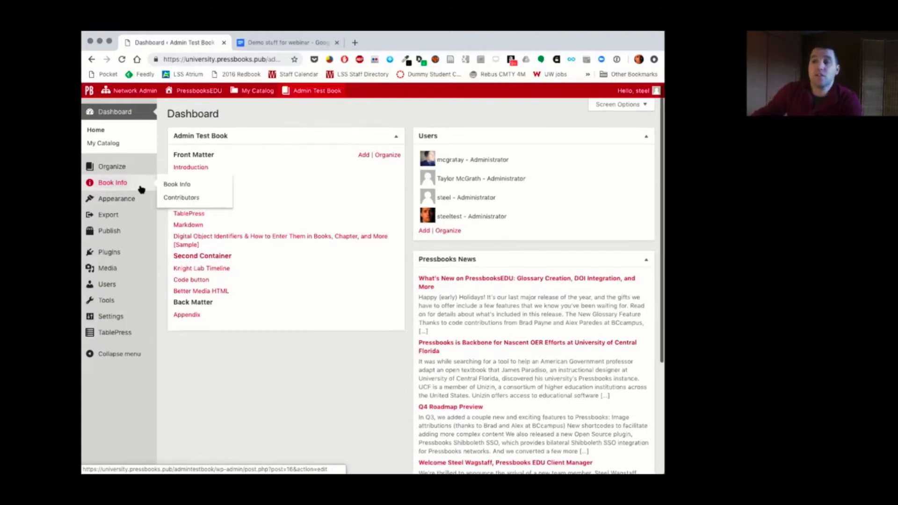
mouse_move(137, 170)
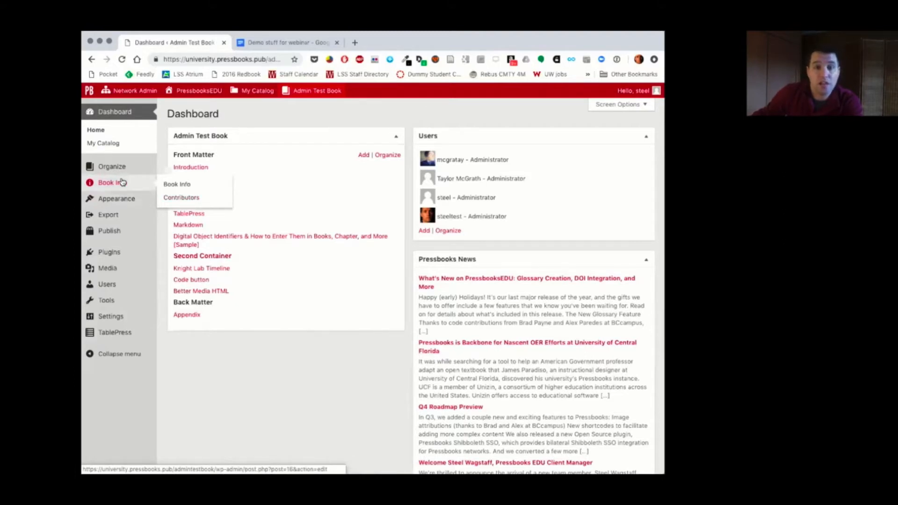
click(178, 185)
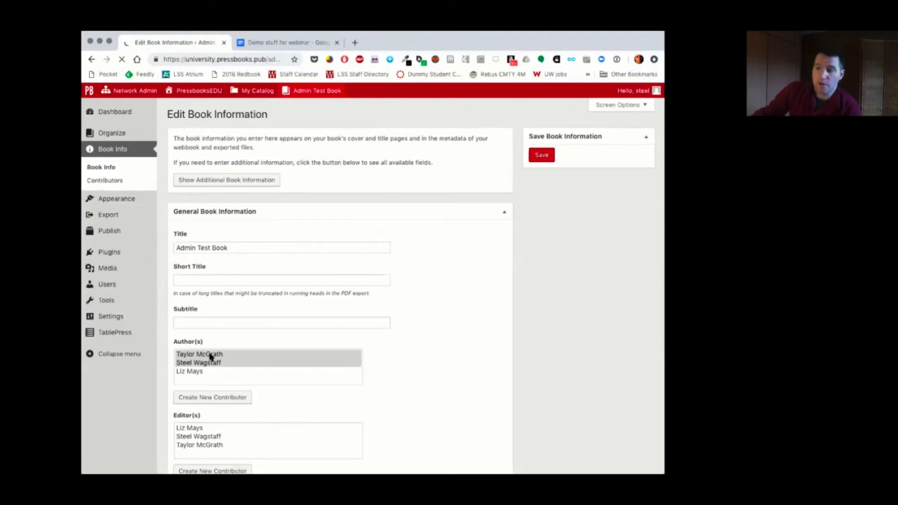
scroll(341, 357, down, 3)
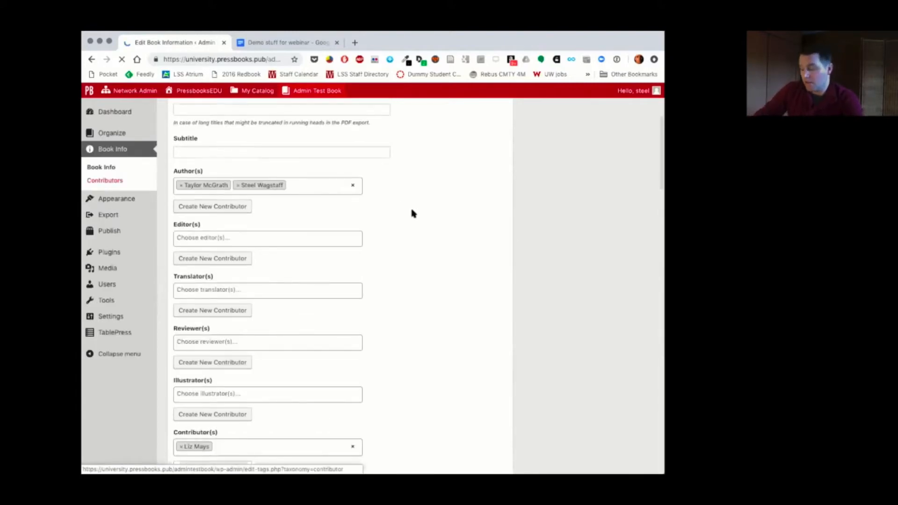
scroll(413, 213, down, 5)
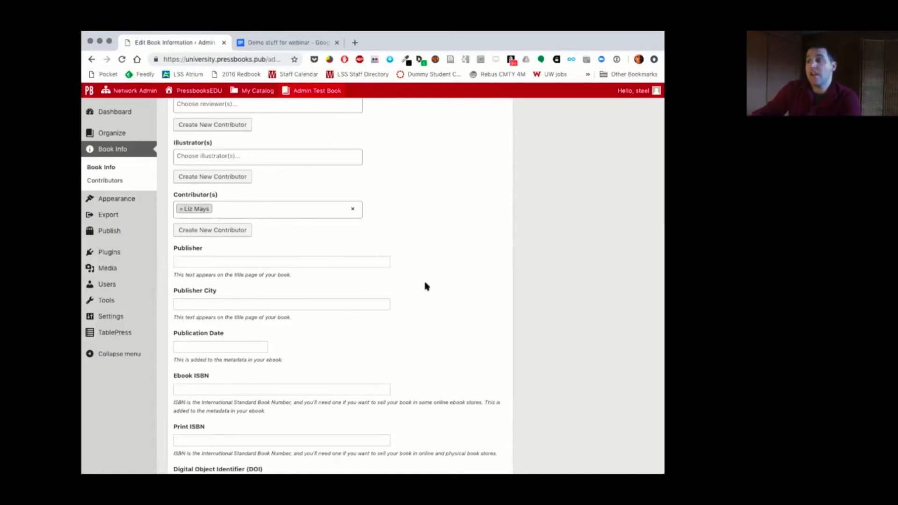
scroll(425, 284, down, 6)
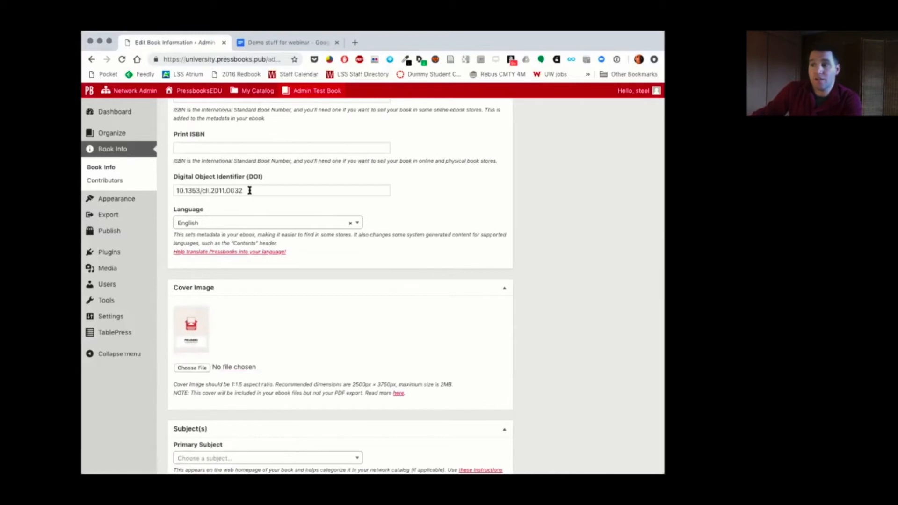
drag(248, 190, 171, 191)
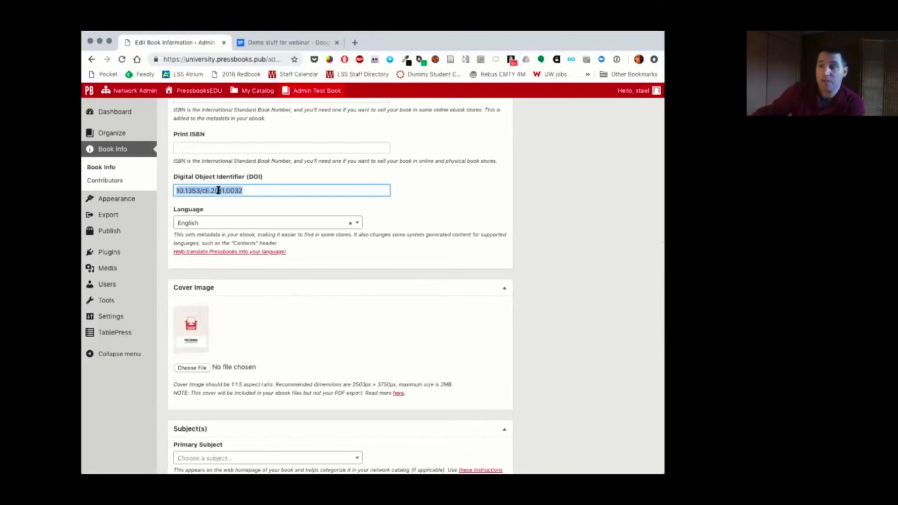
scroll(271, 203, up, 15)
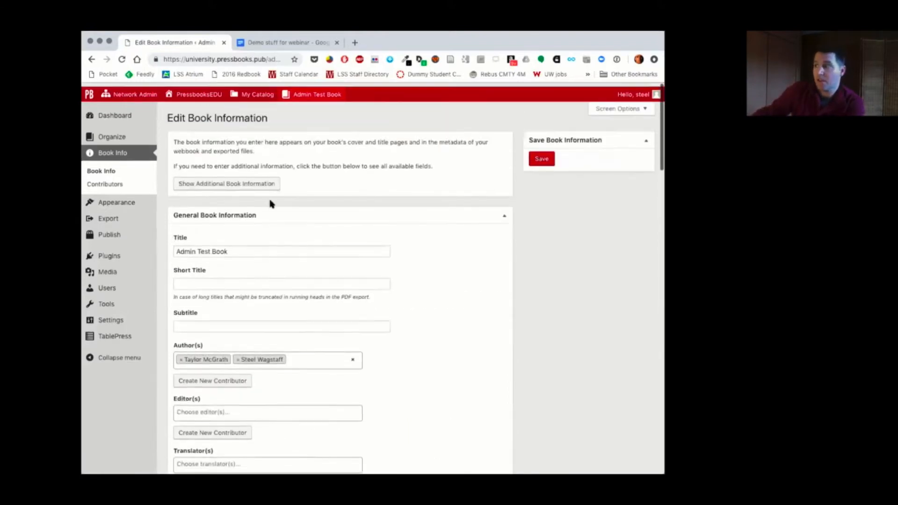
click(546, 159)
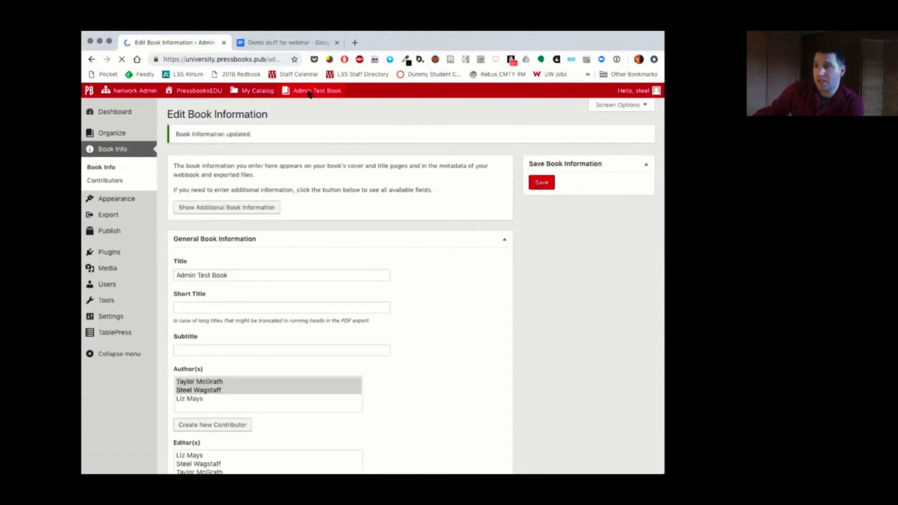
Step: Visit the book's public home page and examine the DOI link listed in its metadata
mouse_move(317, 93)
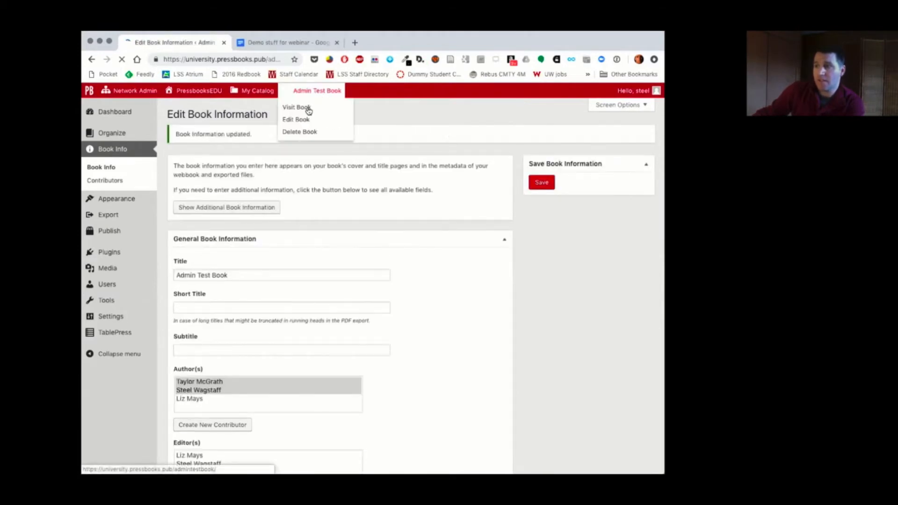
click(309, 109)
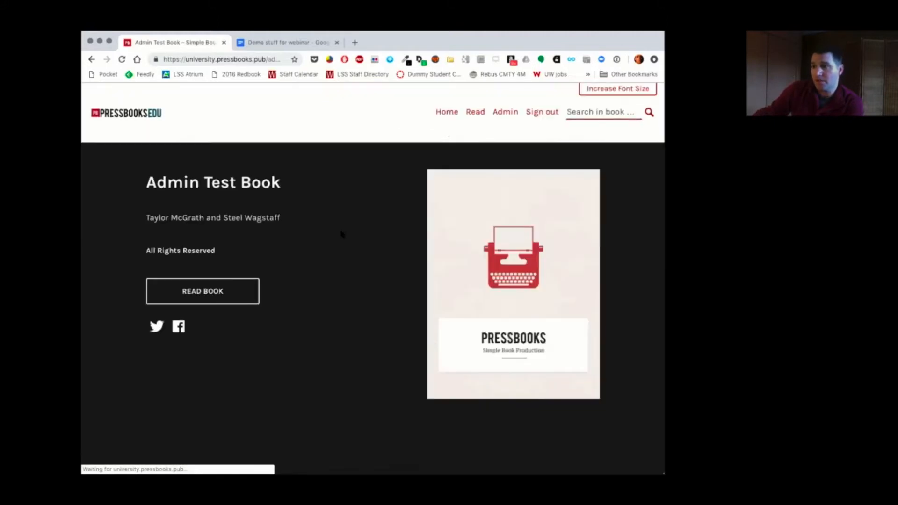
scroll(342, 234, down, 15)
scroll(343, 233, down, 3)
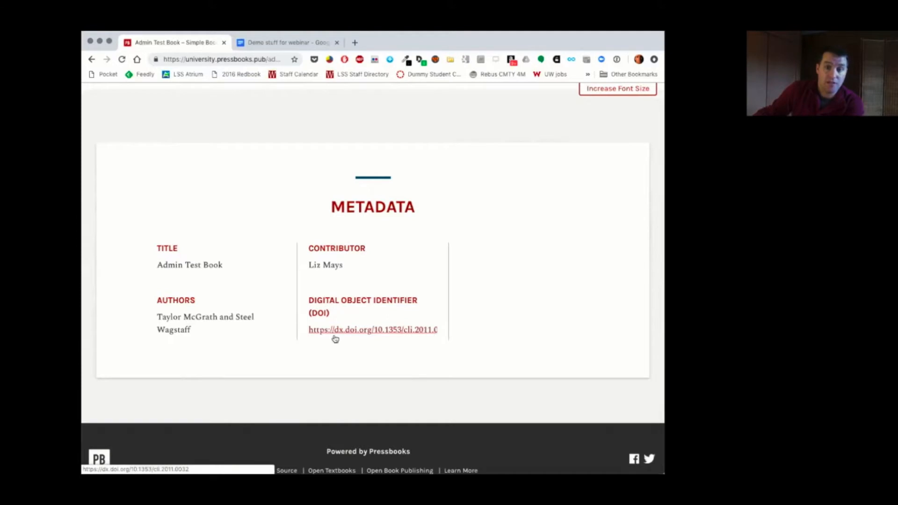
scroll(371, 332, up, 15)
scroll(372, 333, down, 1)
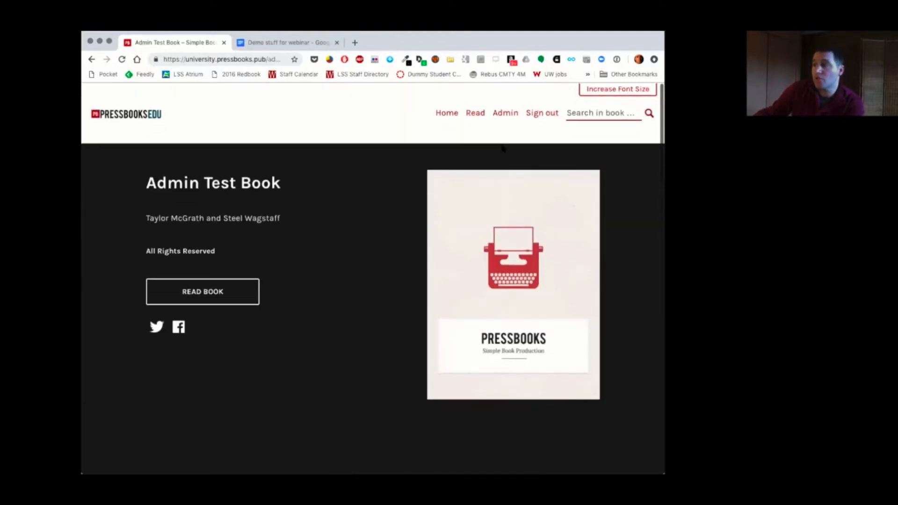
Step: Return to the book's dashboard and open the sample chapter on Digital Object Identifiers for editing
click(504, 116)
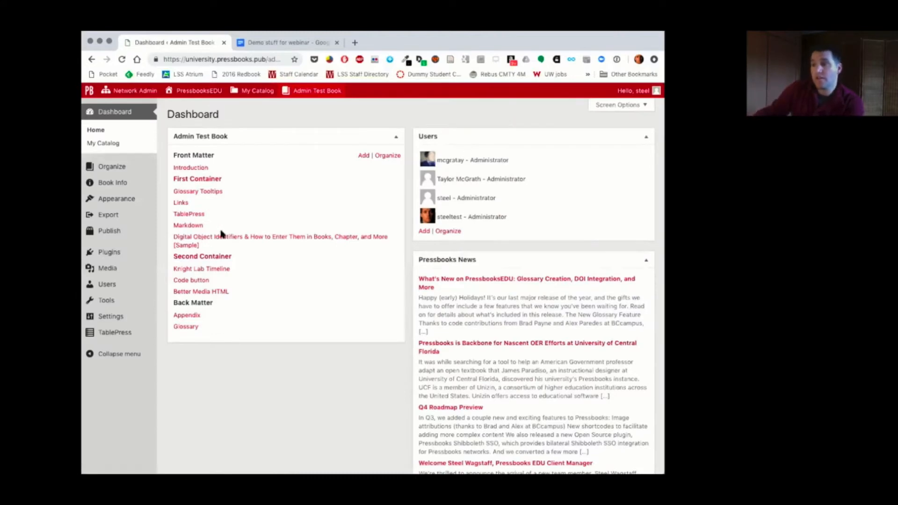
click(222, 238)
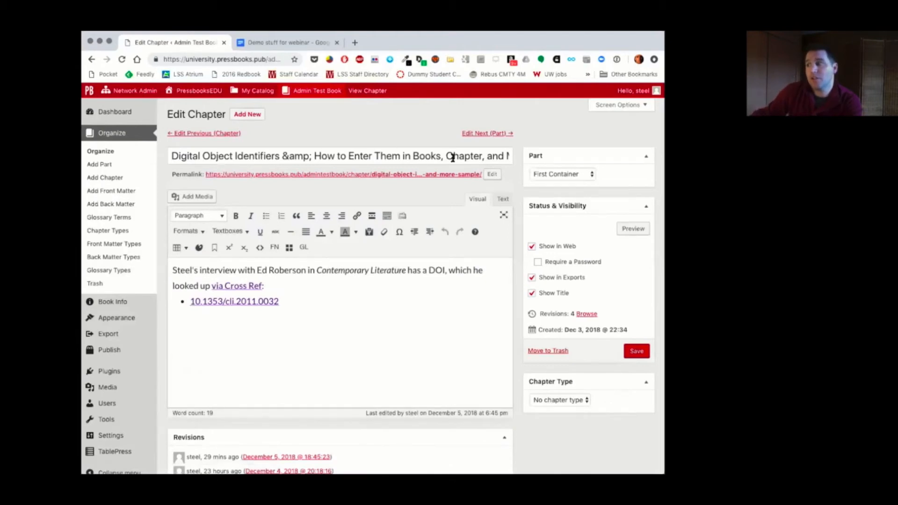
drag(446, 155, 527, 155)
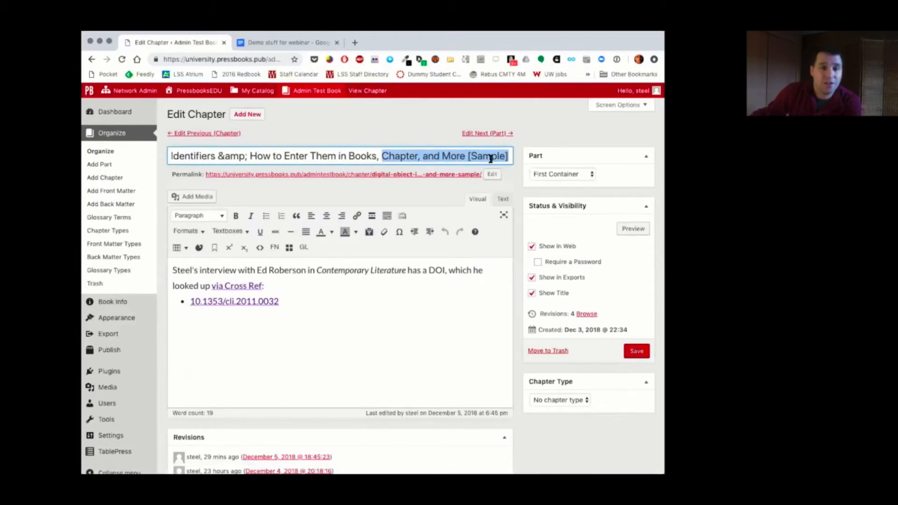
click(179, 271)
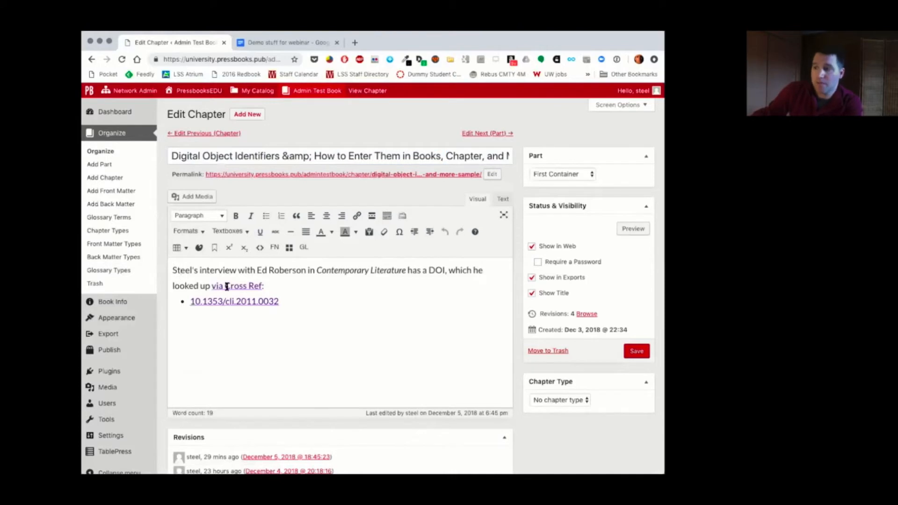
Step: Follow the chapter's Cross Ref link, search Crossref for the author's name, and open the DOI link of the 2011 Contemporary Literature interview
click(227, 287)
click(232, 302)
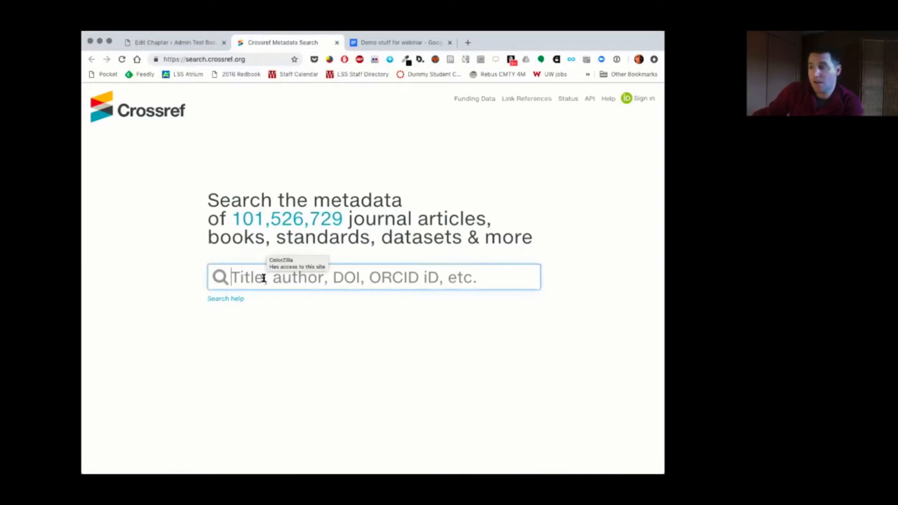
text(Steel Wagstaf)
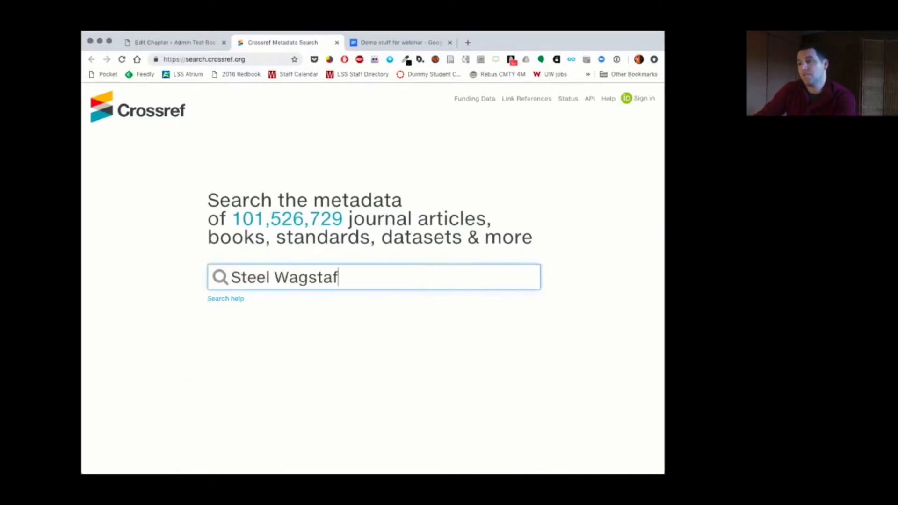
text(f)
key(Return)
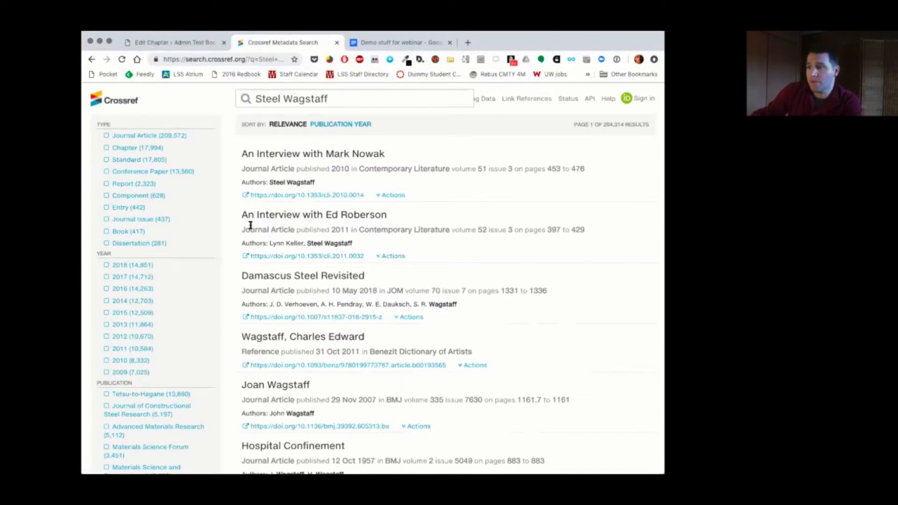
click(299, 257)
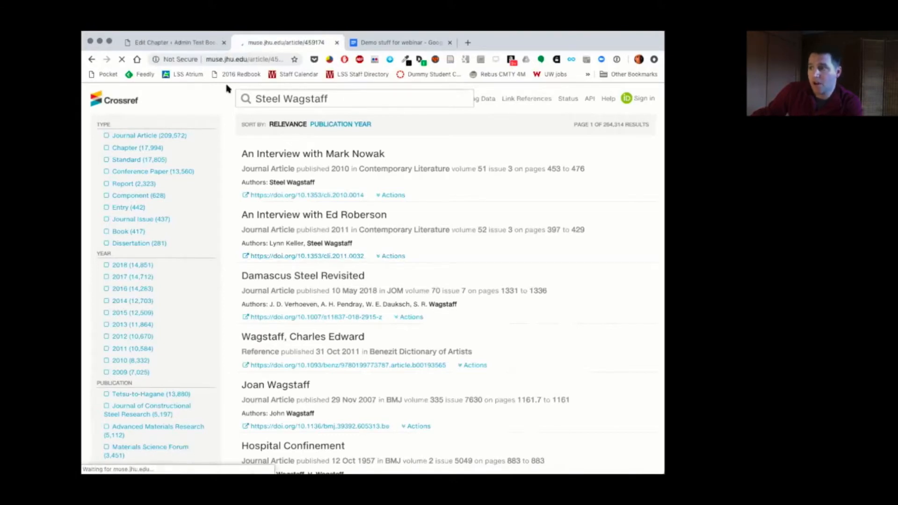
Step: Return to the chapter editor and try pasting the copied text into the Chapter Digital Object Identifier (DOI) field
click(186, 43)
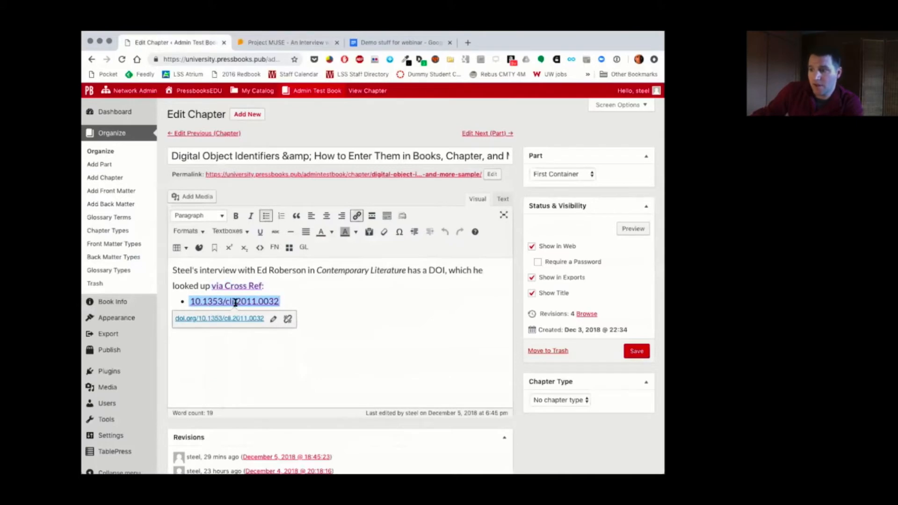
scroll(356, 329, down, 1)
scroll(356, 328, down, 8)
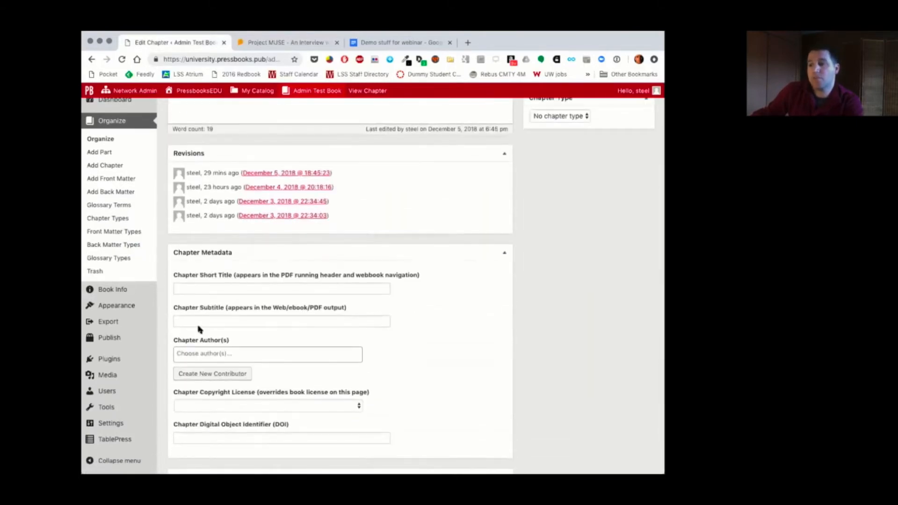
click(221, 368)
text(https://networkmanagerguide.pressbooks.com/)
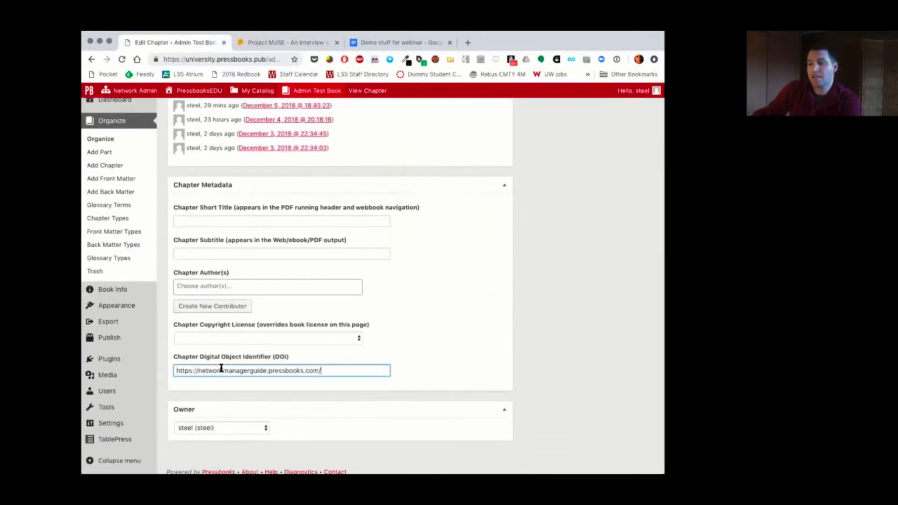
key(super+a)
key(BackSpace)
scroll(221, 368, up, 5)
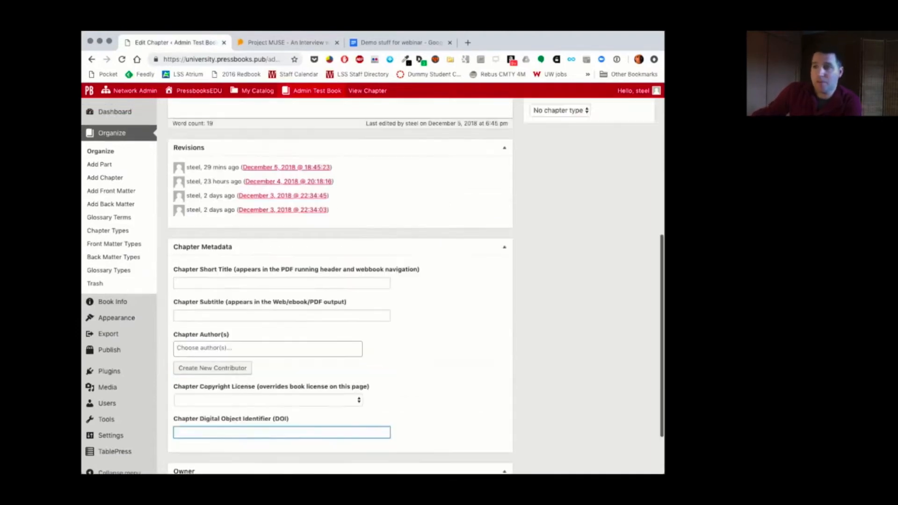
Step: View the chapter's web version, go to the book's home page, and examine its table of contents
scroll(416, 285, down, 3)
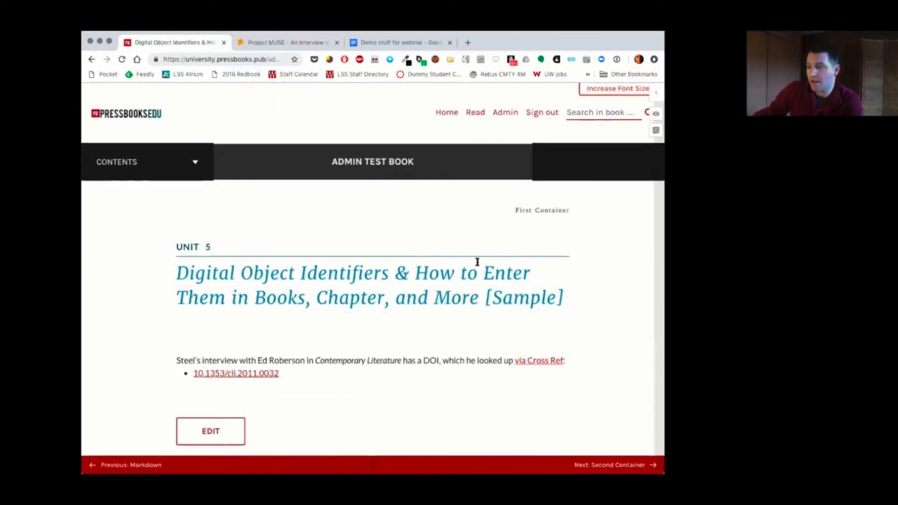
click(379, 163)
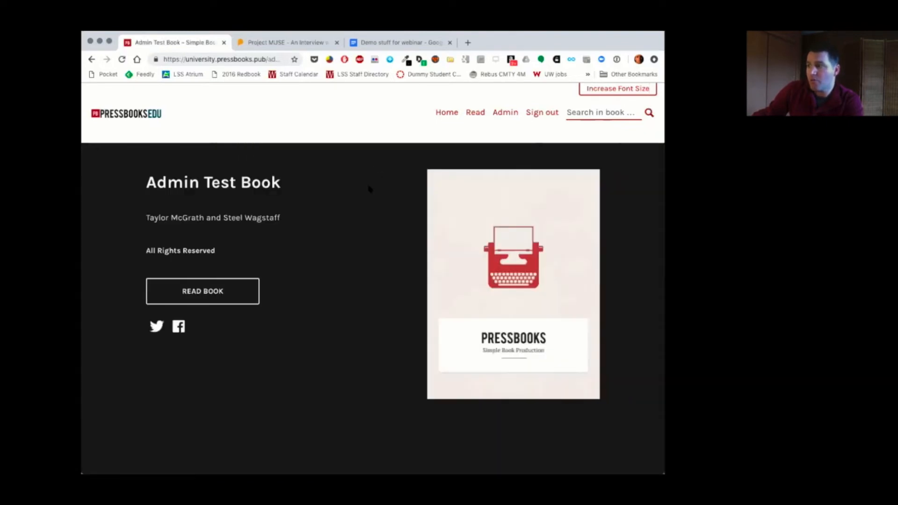
scroll(369, 188, down, 6)
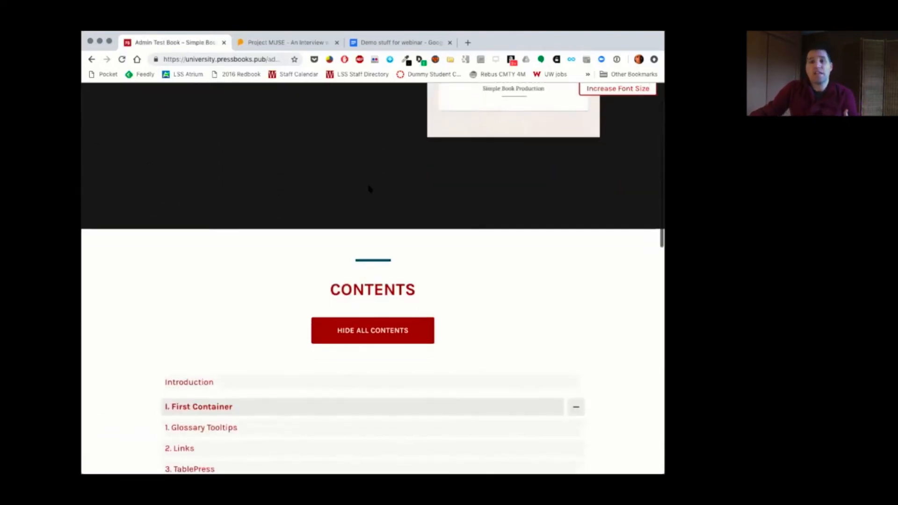
scroll(369, 188, down, 3)
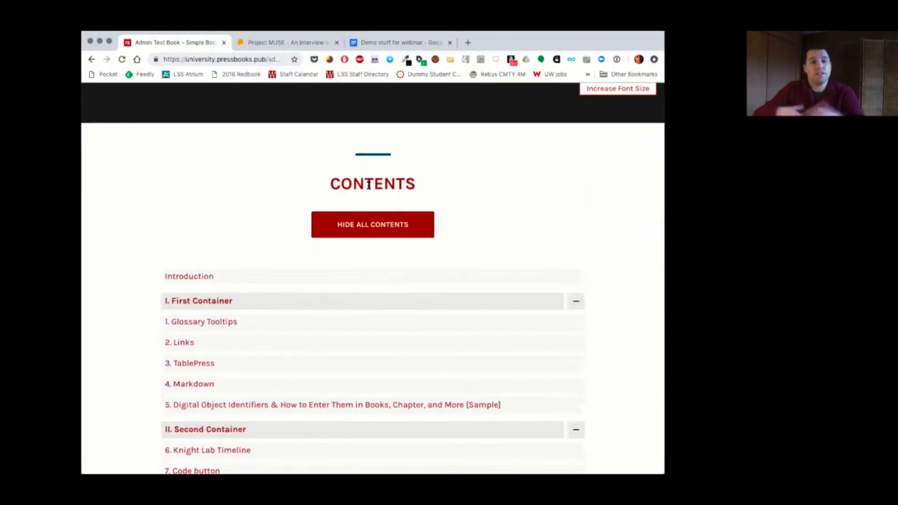
scroll(368, 185, down, 1)
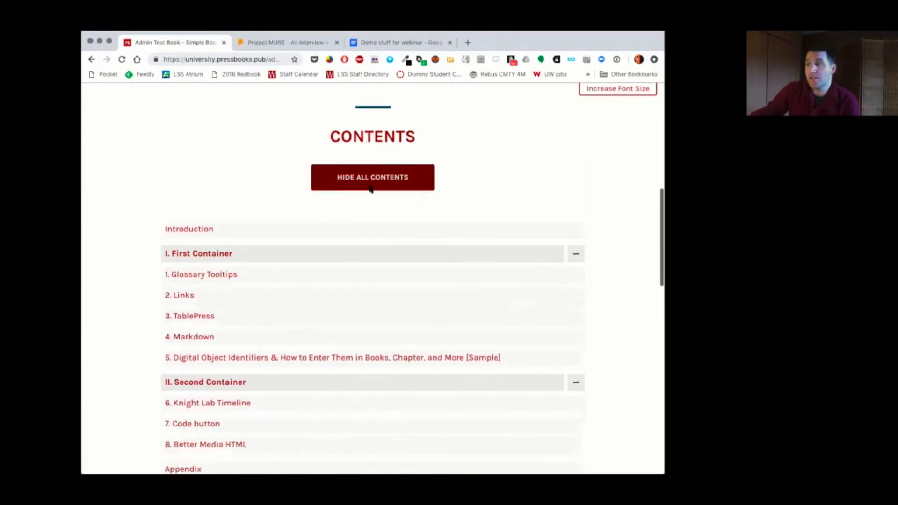
scroll(378, 136, down, 1)
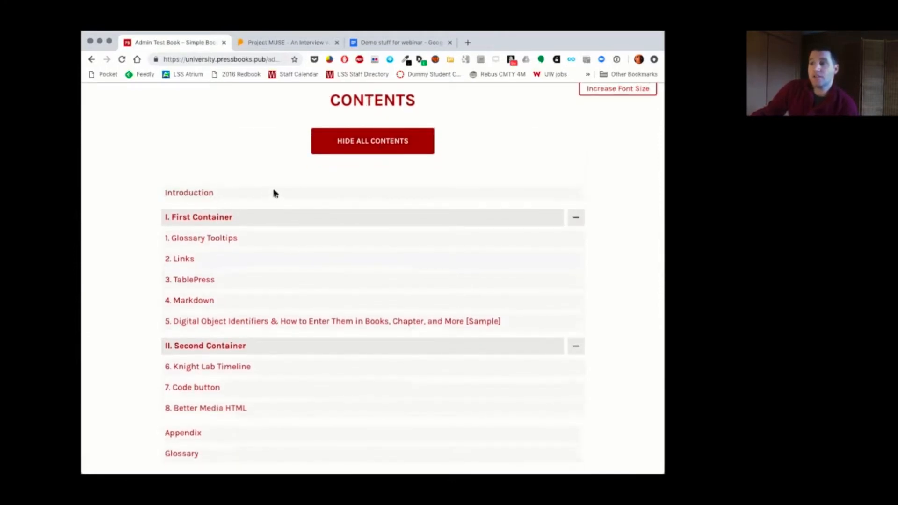
scroll(274, 195, down, 1)
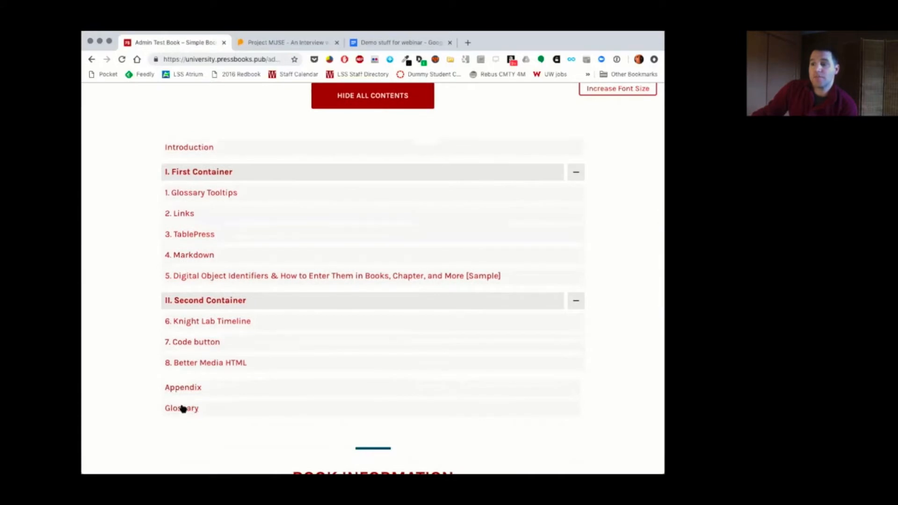
Step: Collapse the First Container and Second Container parts in the table of contents, and expand both again
click(577, 173)
click(577, 197)
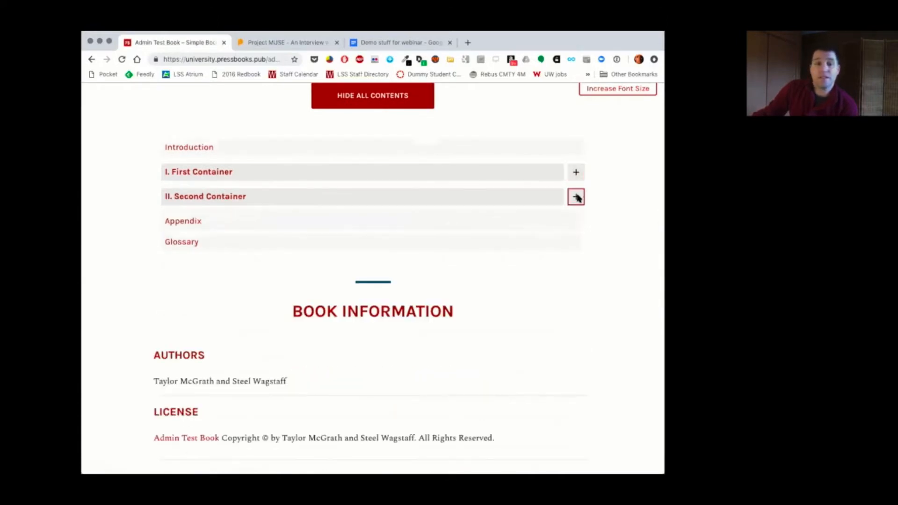
click(576, 197)
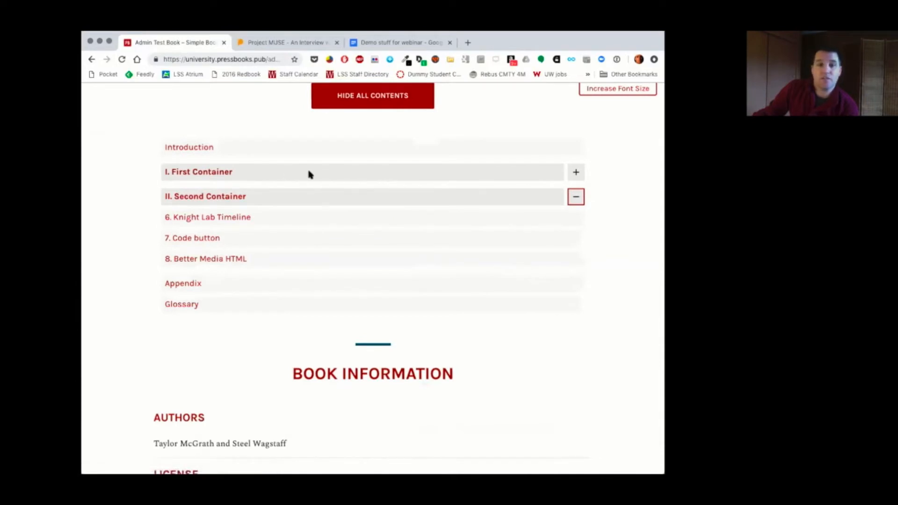
click(576, 172)
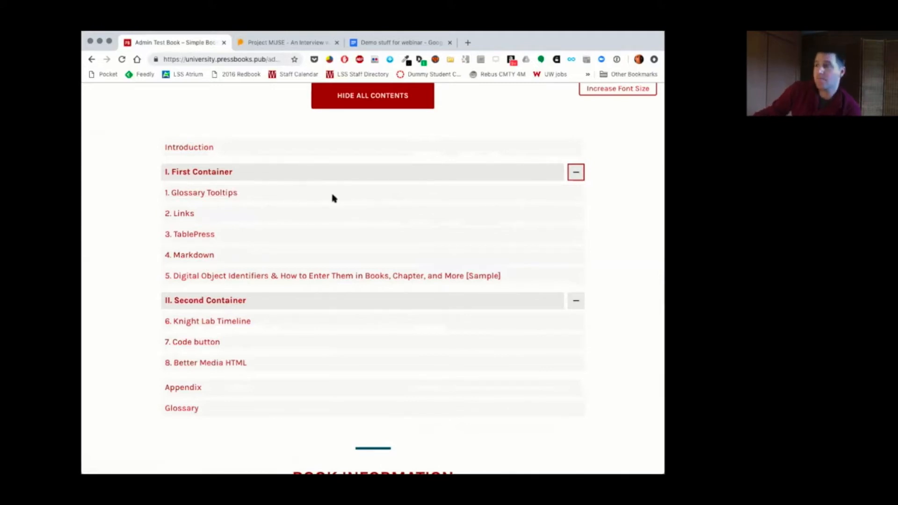
Step: Toggle the visibility of the whole contents list, and collapse and re-expand both container parts individually
click(360, 97)
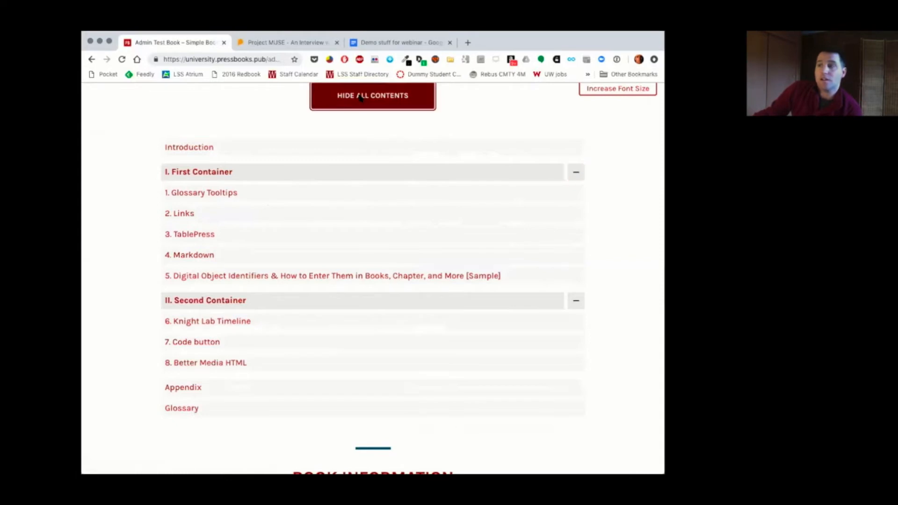
click(360, 97)
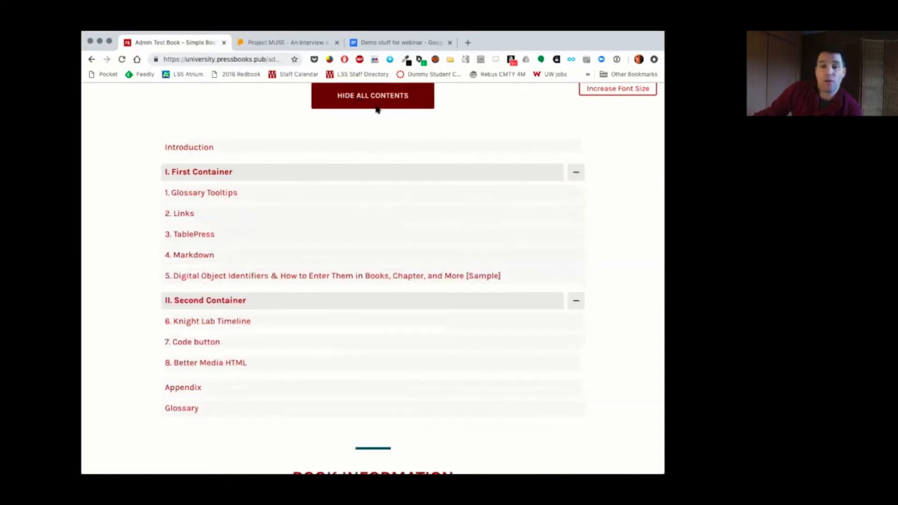
click(576, 301)
click(575, 172)
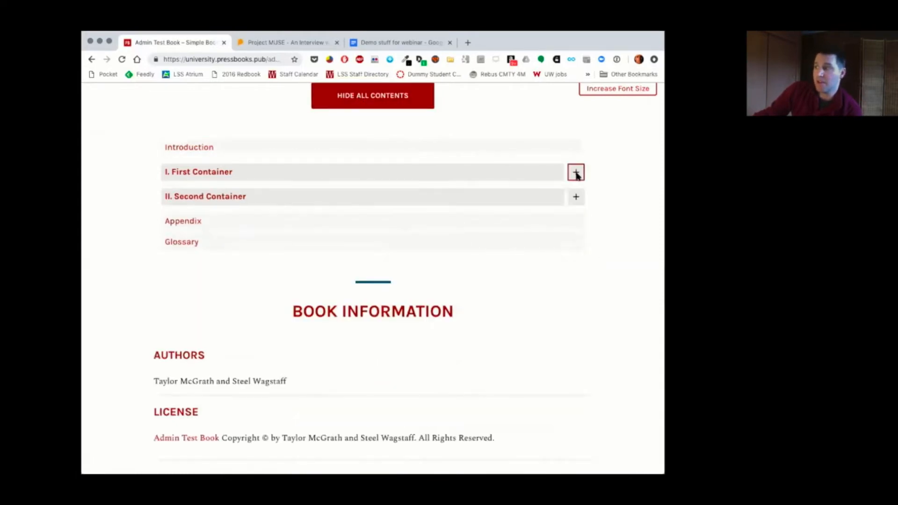
click(577, 173)
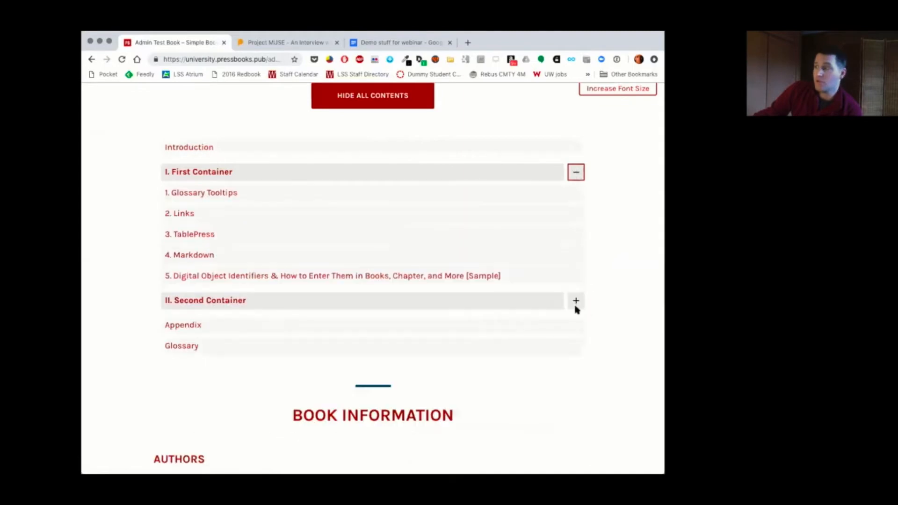
click(576, 303)
Step: Look over the book's home page and open the Glossary Tooltips chapter under First Container
scroll(575, 304, down, 2)
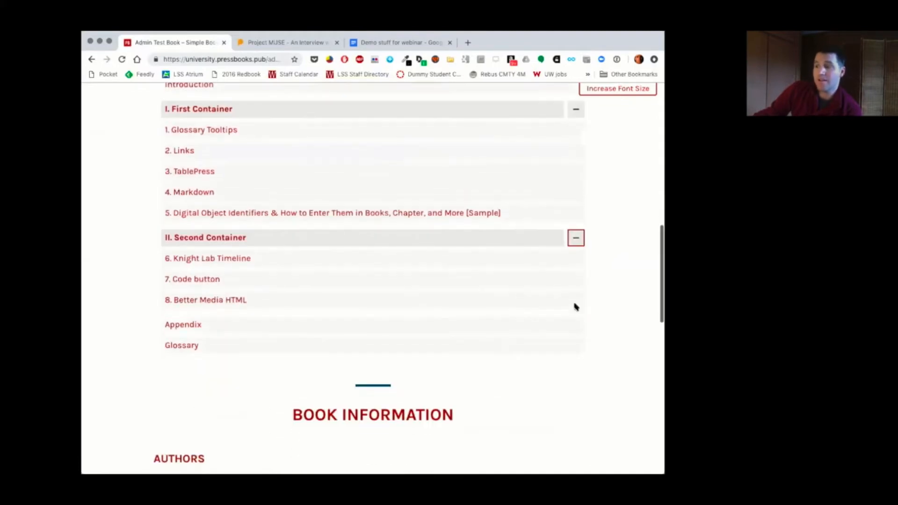
scroll(575, 305, up, 3)
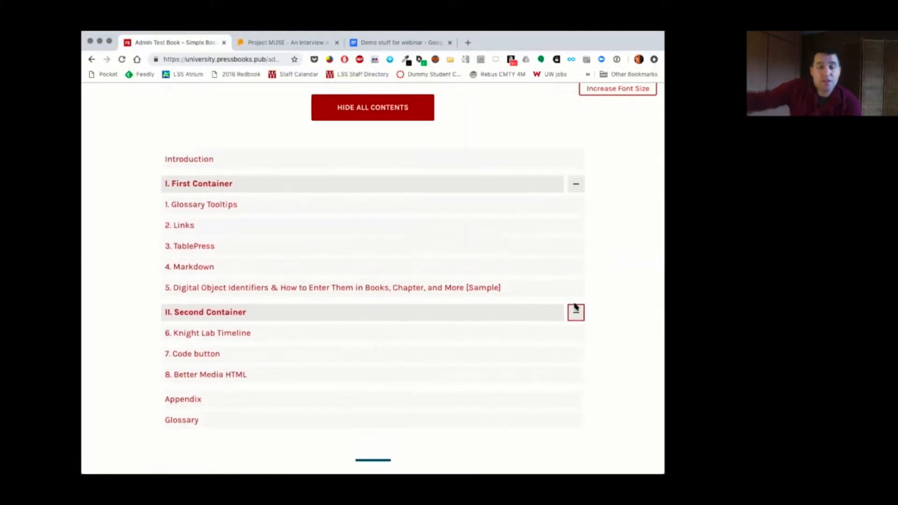
scroll(576, 307, up, 10)
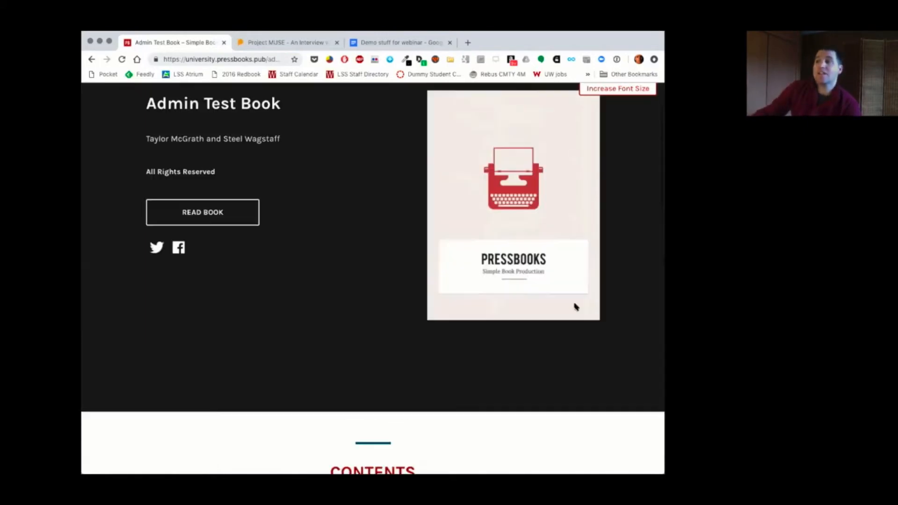
scroll(531, 261, down, 4)
scroll(531, 261, down, 4)
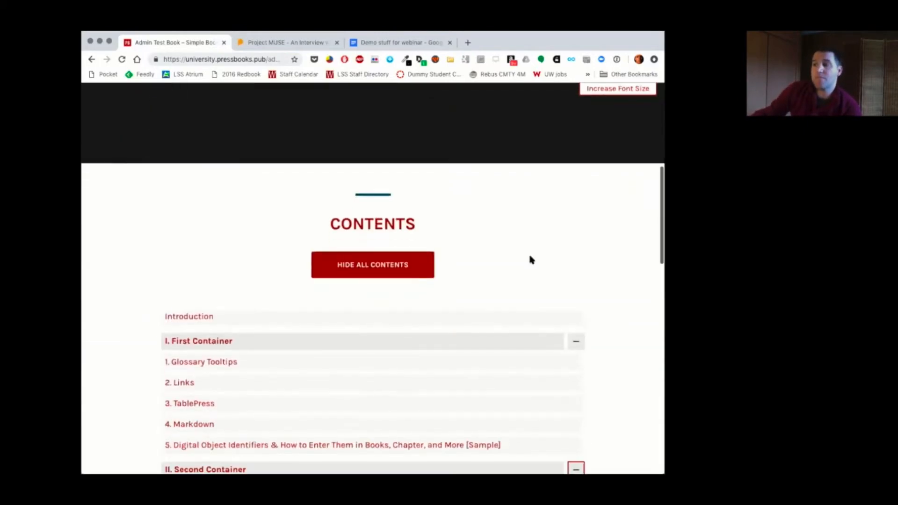
click(197, 341)
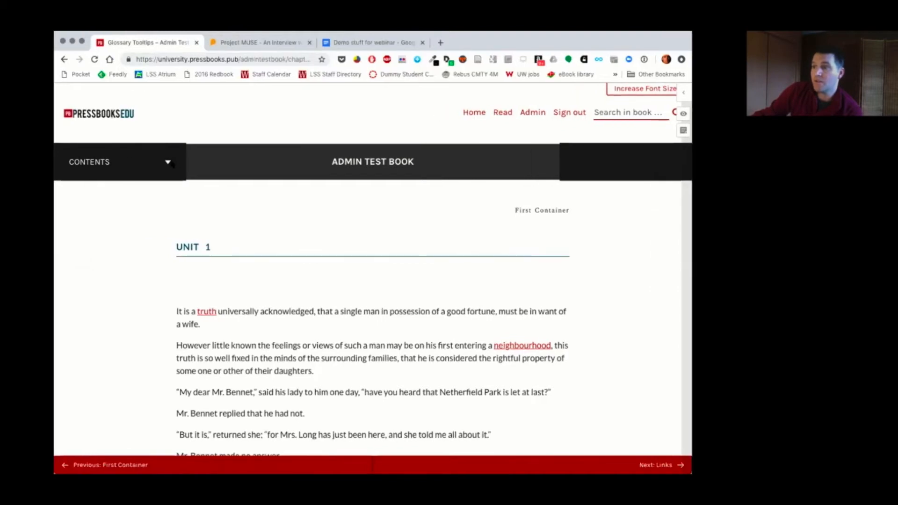
Step: Open the chapter page's contents list, toggle its First Container and Second Container parts, and close the list
click(96, 164)
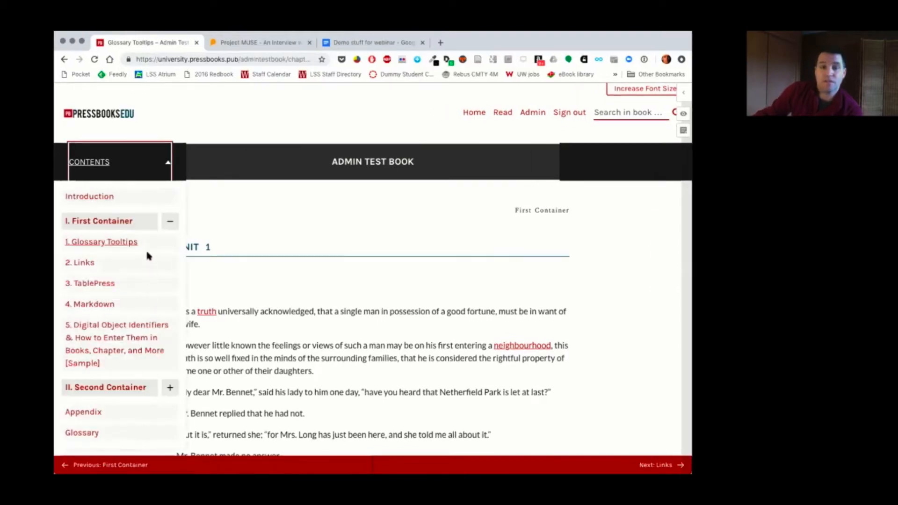
click(170, 224)
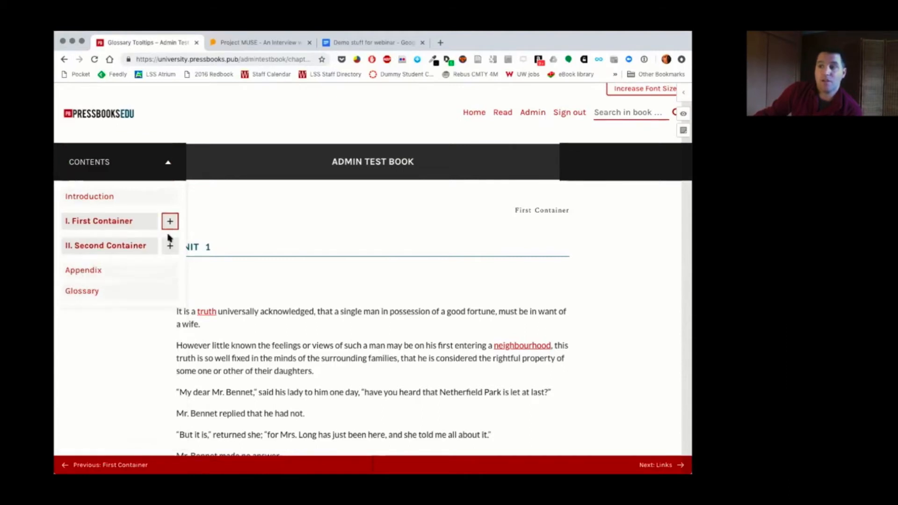
click(171, 247)
click(171, 248)
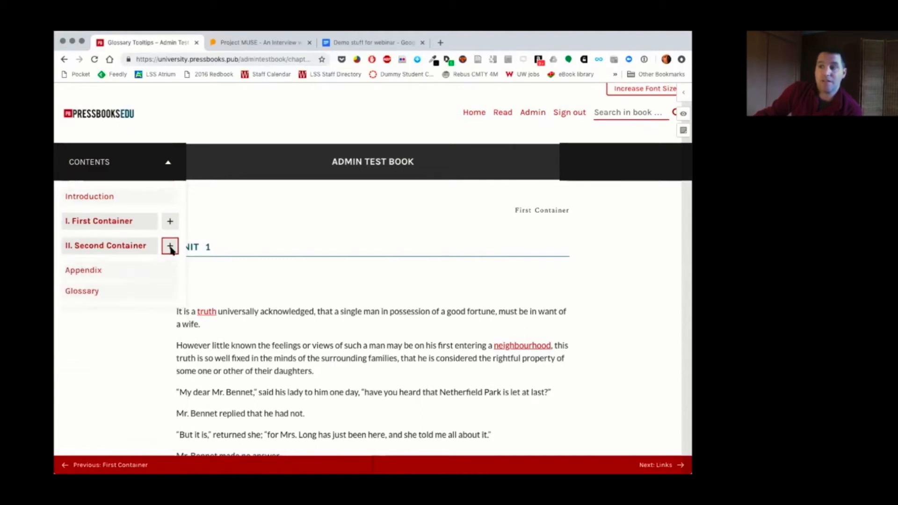
click(170, 220)
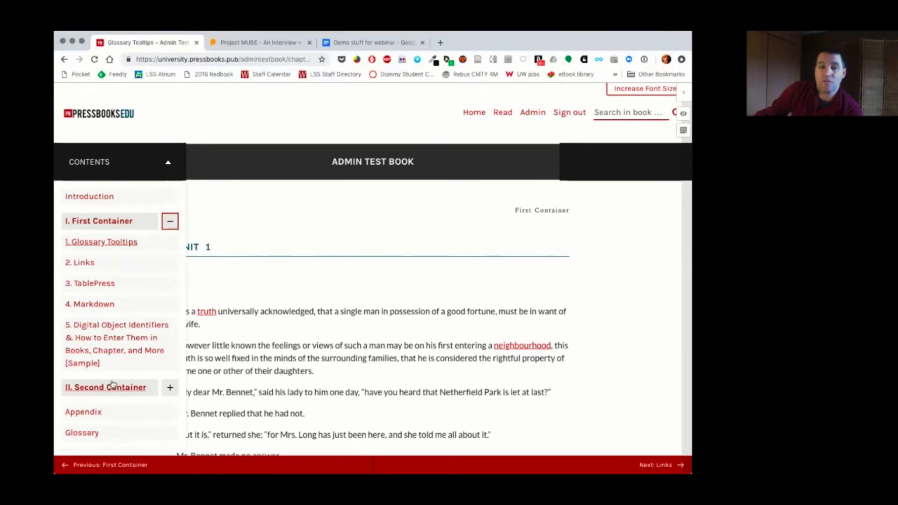
scroll(128, 352, down, 3)
scroll(130, 352, up, 3)
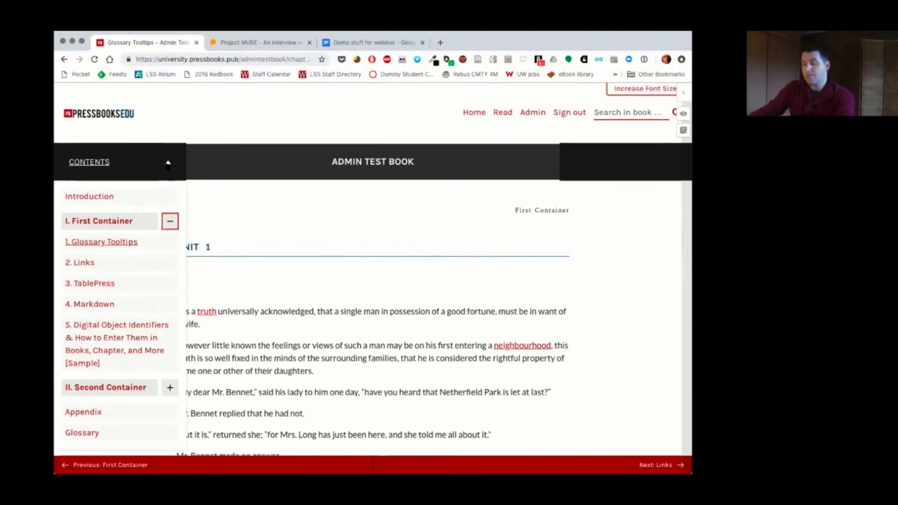
click(167, 164)
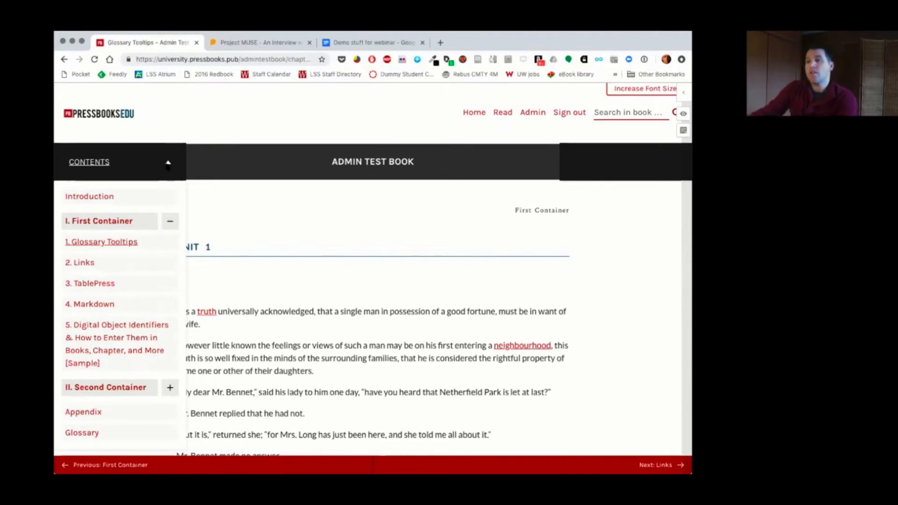
Step: Go to the book's admin Organize page and review its parts, chapters, front matter and back matter
click(538, 115)
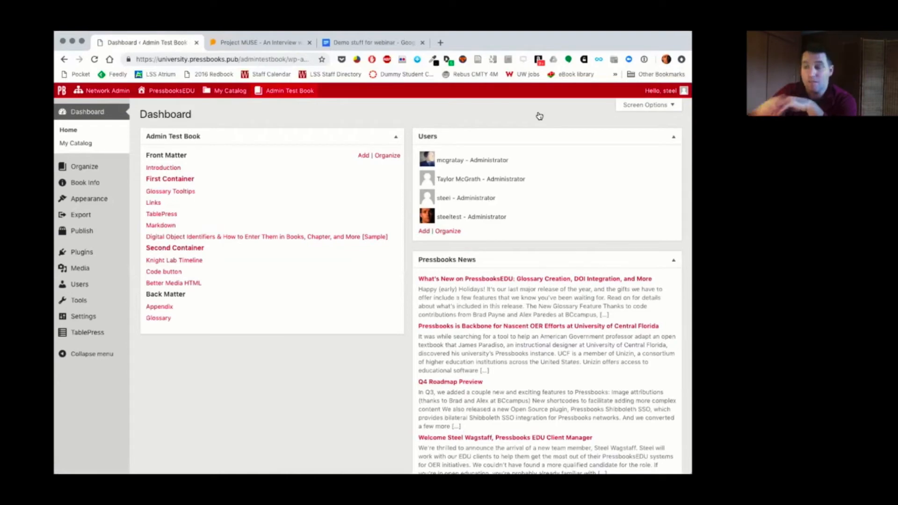
click(88, 167)
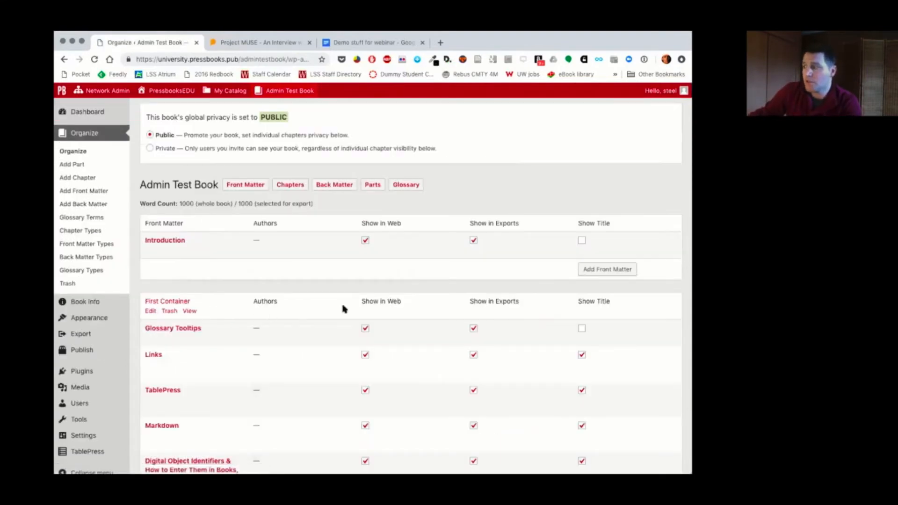
scroll(341, 307, down, 2)
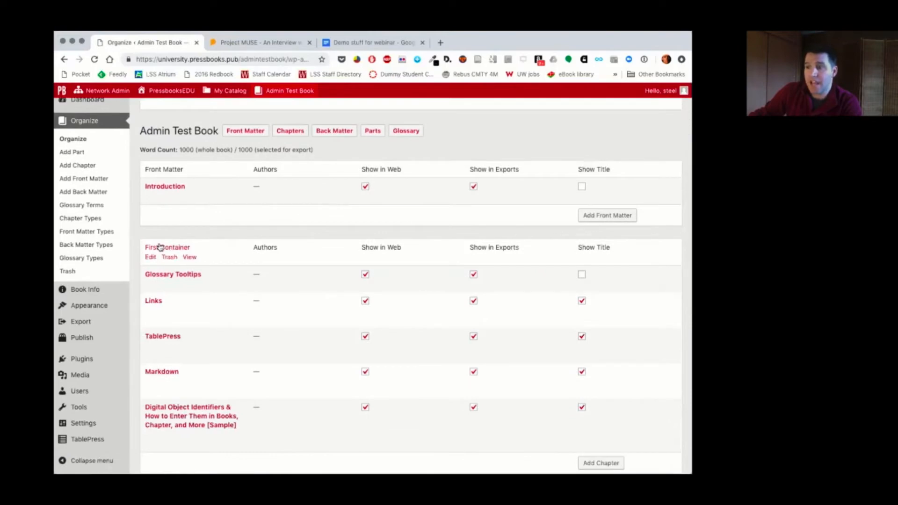
scroll(159, 248, down, 1)
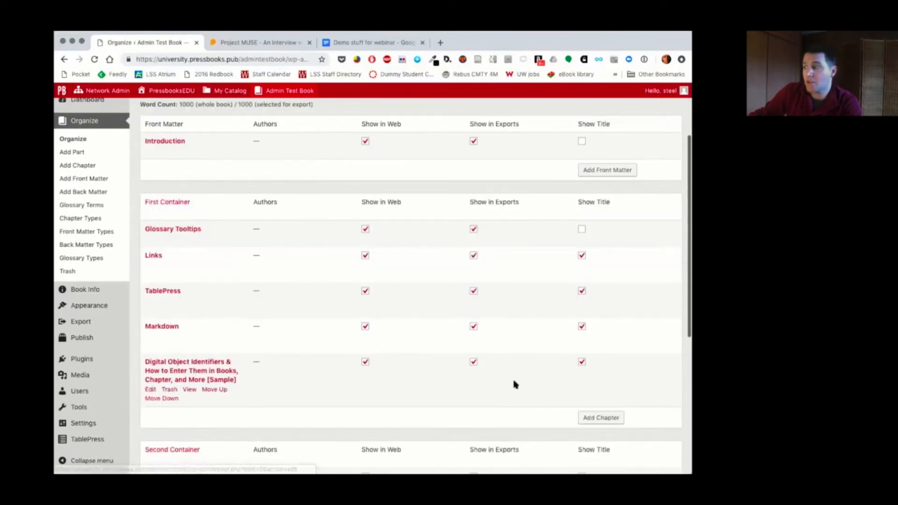
scroll(430, 299, up, 2)
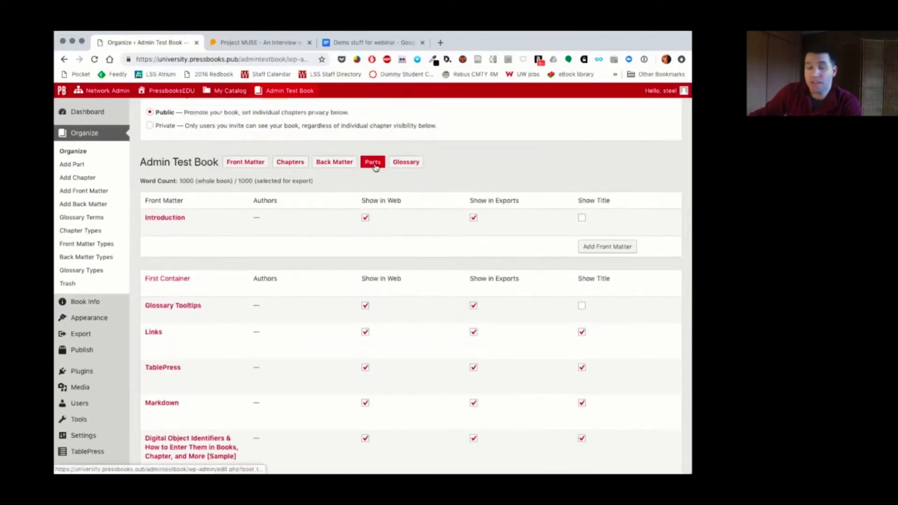
scroll(499, 265, down, 6)
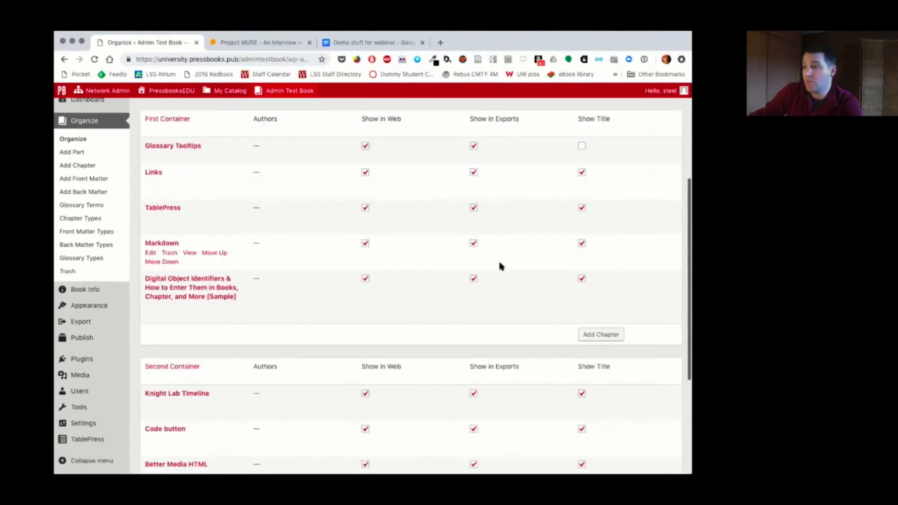
scroll(499, 265, down, 2)
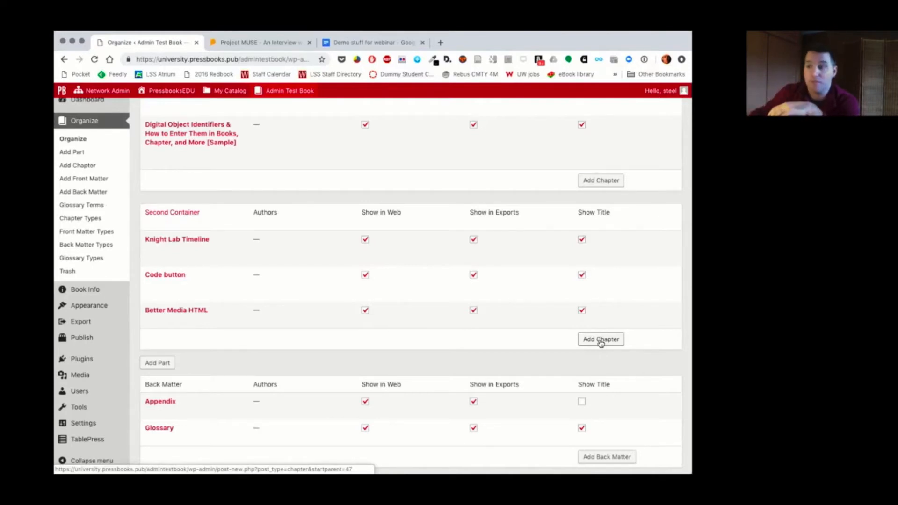
Step: In the global theme options, clear both labels and enter Section as the part label and Unit as the chapter label
mouse_move(92, 310)
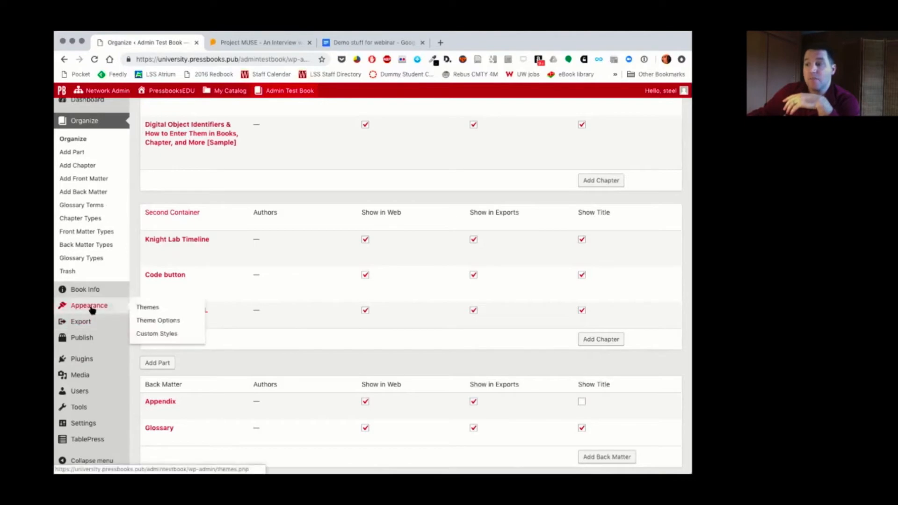
click(157, 321)
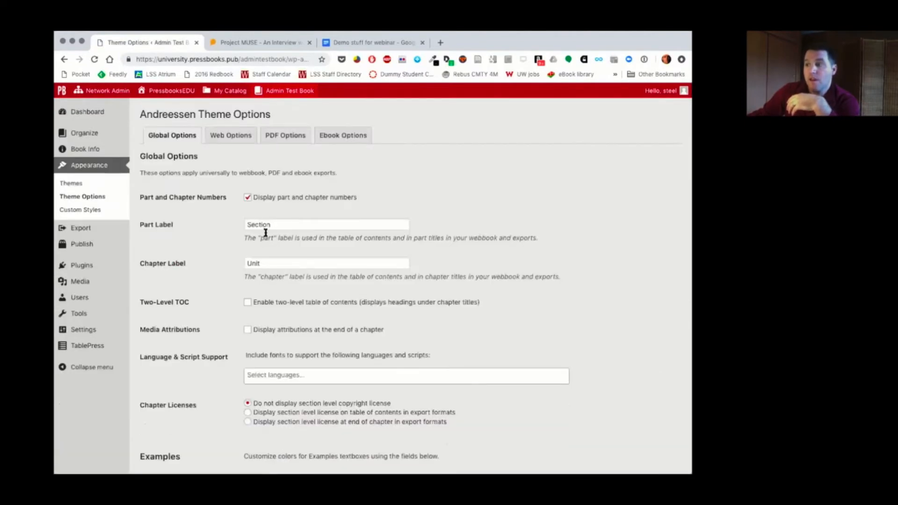
drag(279, 224, 228, 228)
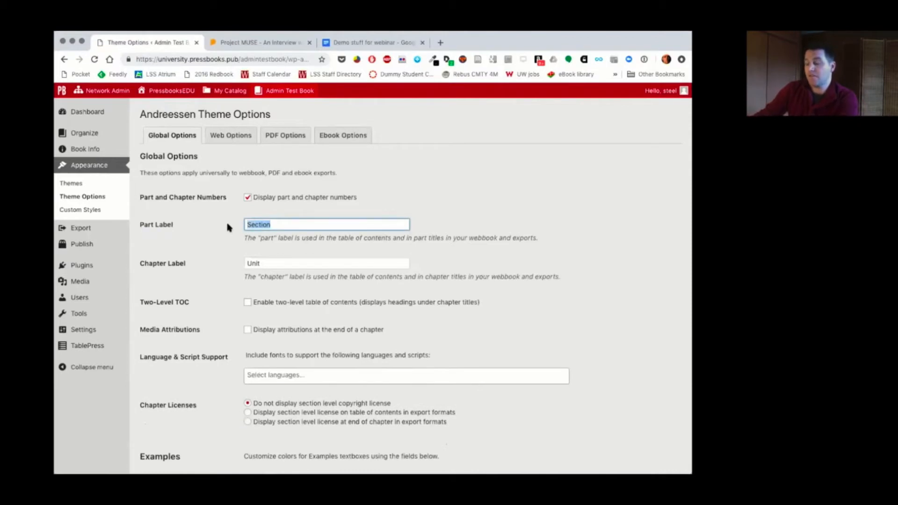
key(BackSpace)
key(Tab)
key(BackSpace)
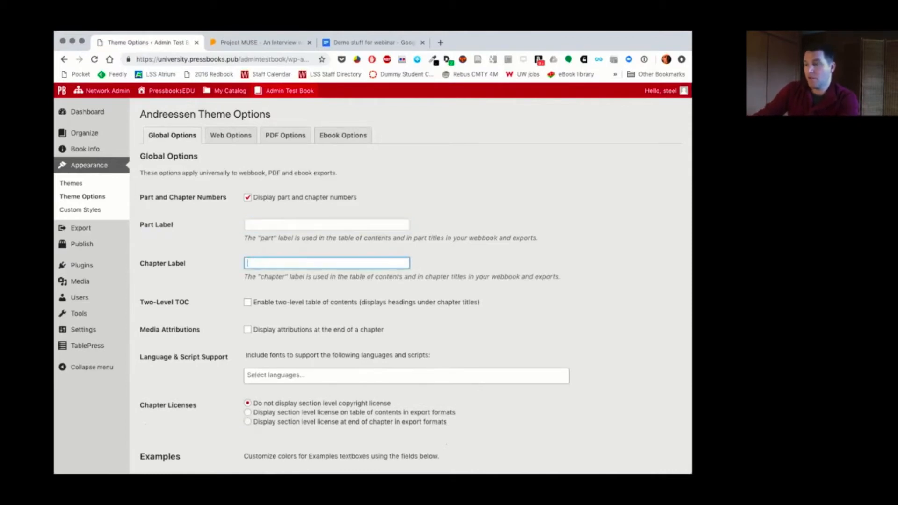
click(298, 226)
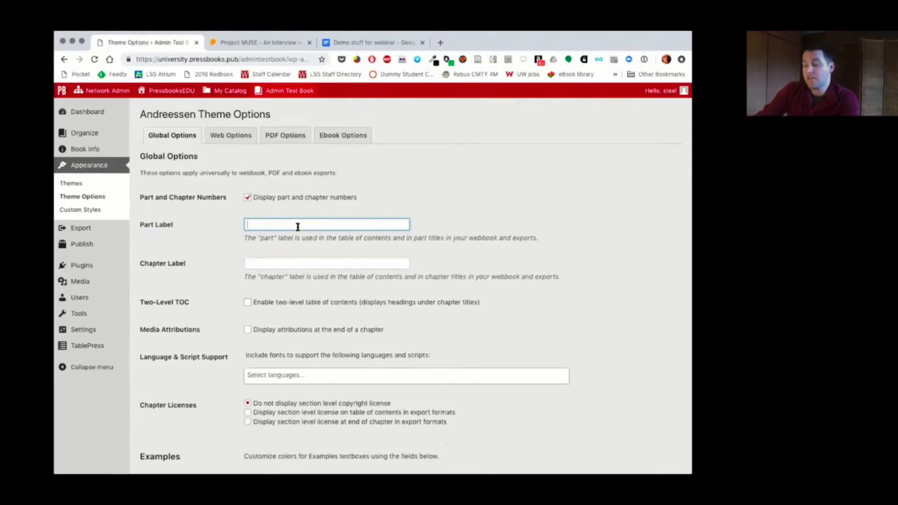
click(297, 263)
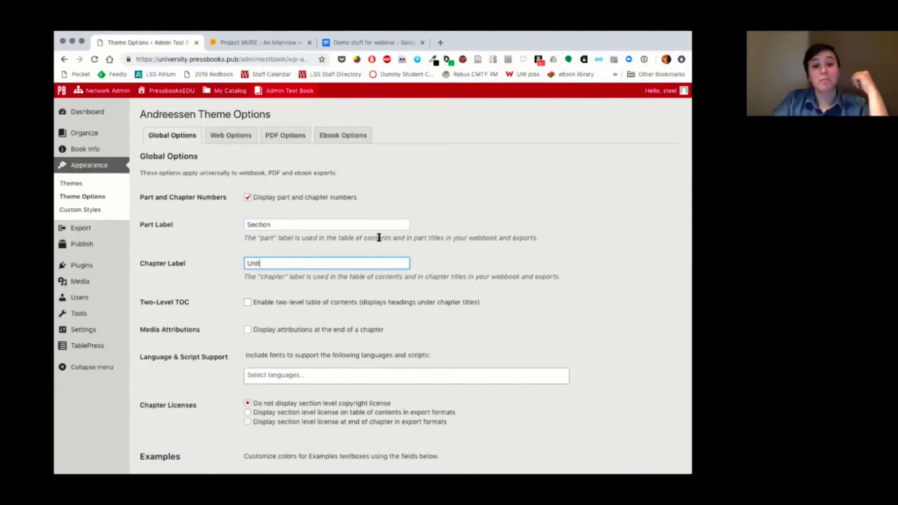
Step: Switch the display of part and chapter numbers off and back on, and save the theme options
click(247, 199)
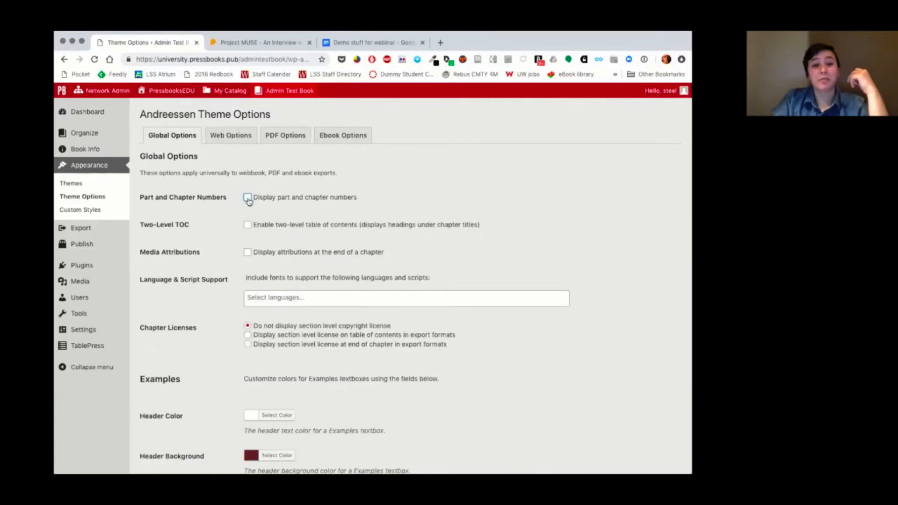
click(248, 198)
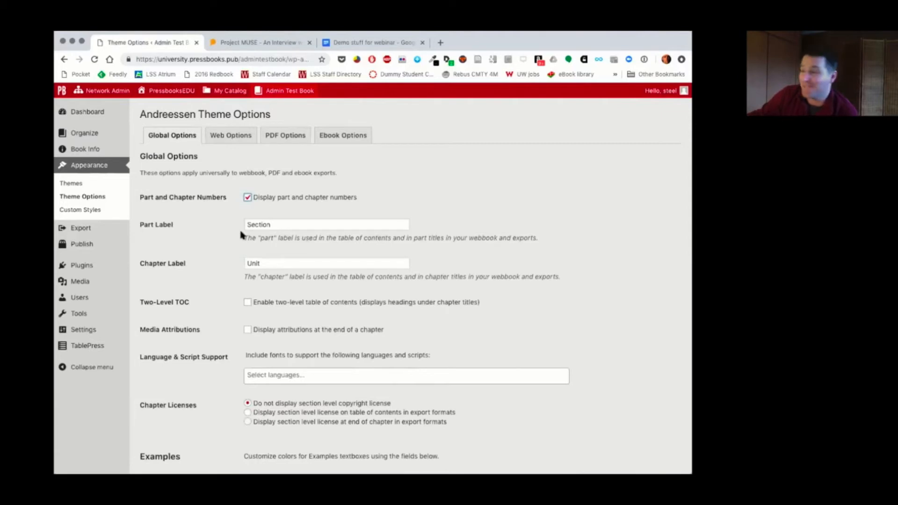
scroll(240, 234, down, 15)
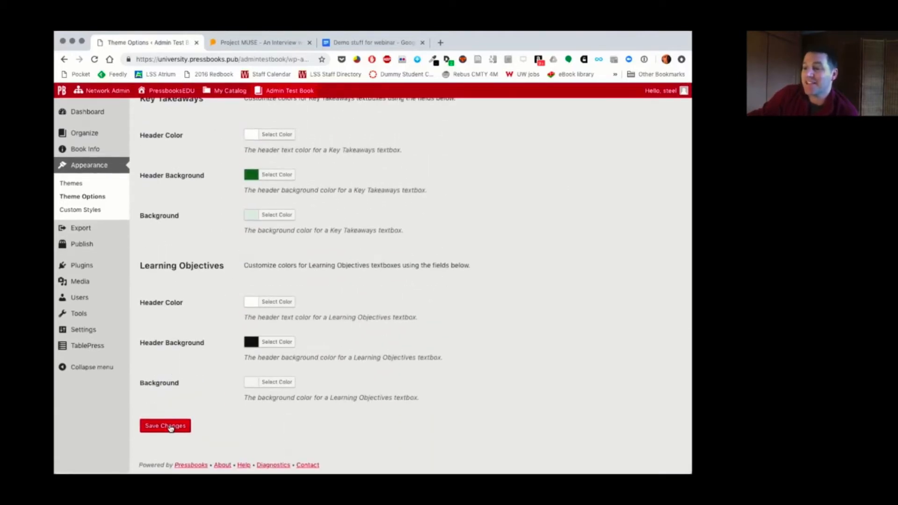
click(169, 427)
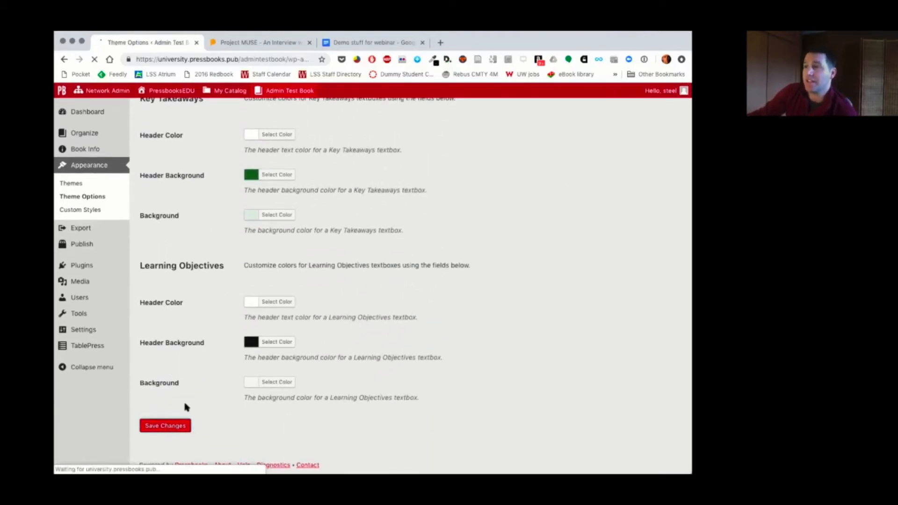
Step: Visit the book's web version, open the Glossary Tooltips chapter, and highlight the number in its unit heading
mouse_move(285, 91)
click(282, 109)
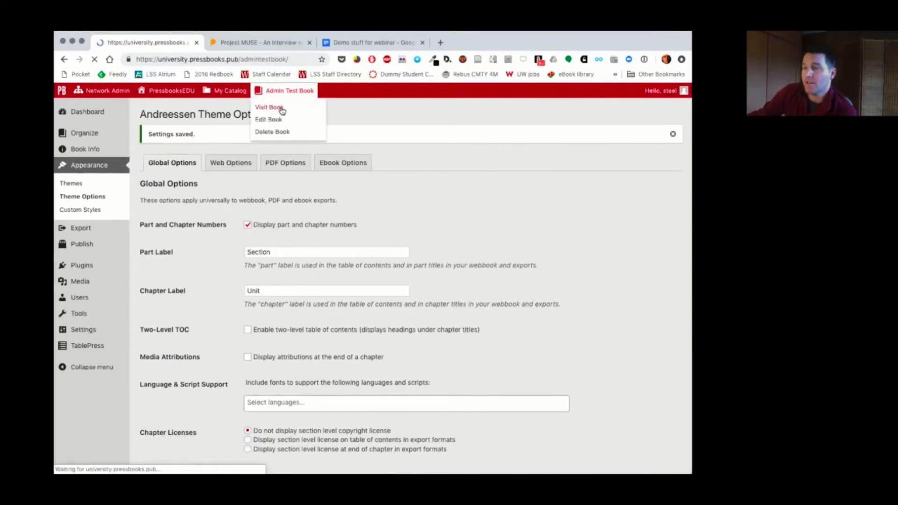
scroll(335, 229, down, 10)
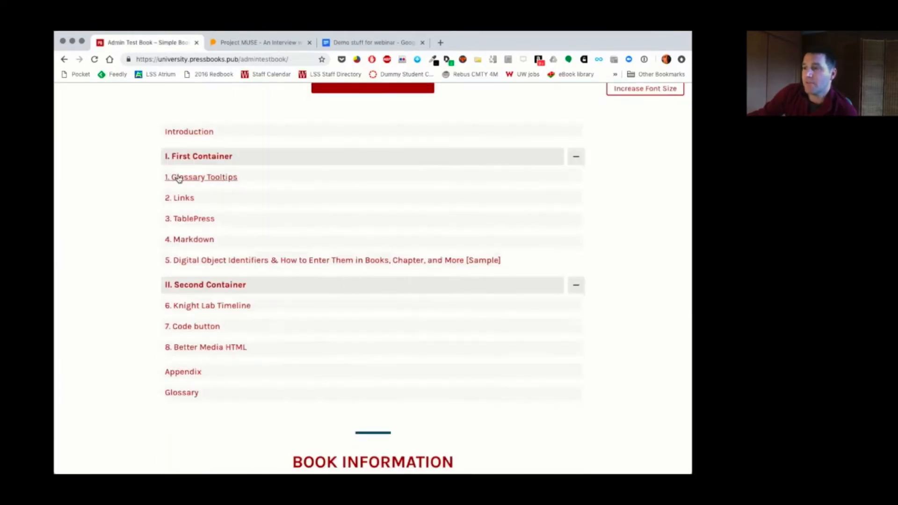
click(179, 178)
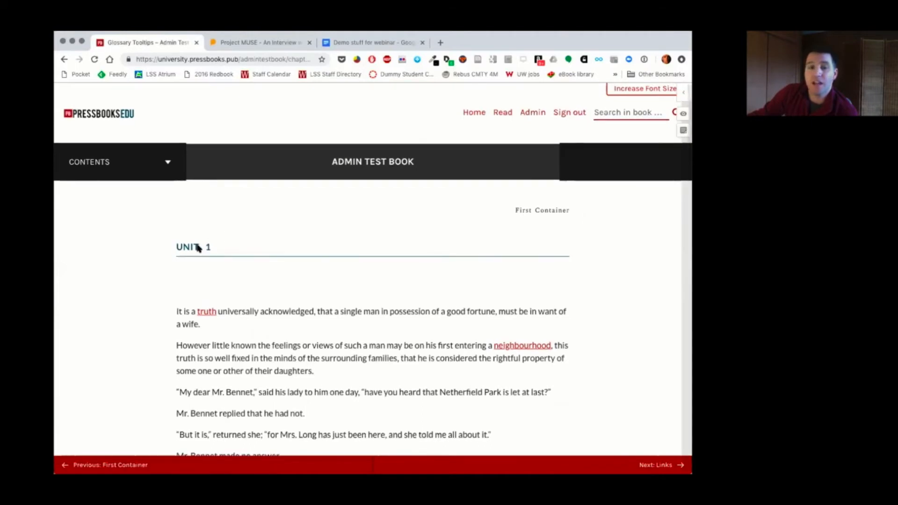
double_click(207, 247)
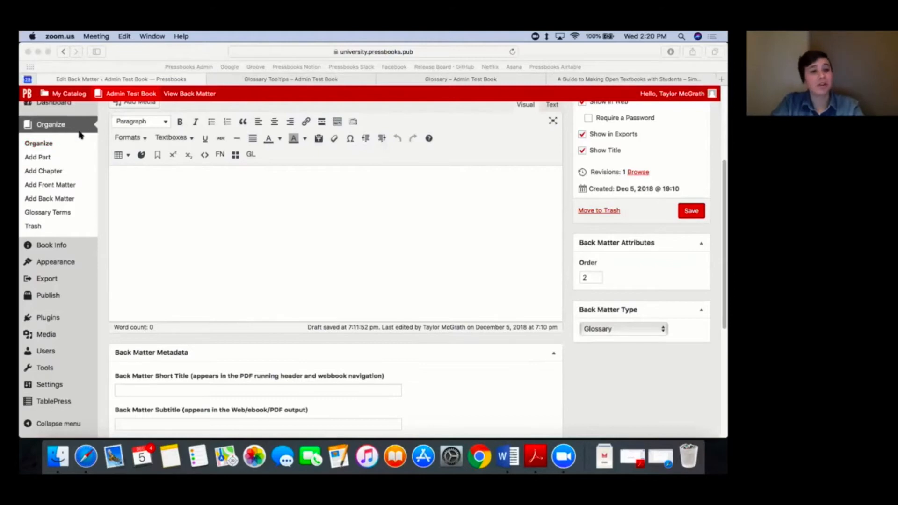
Step: Activate the Parsedown Party plugin for the book
click(43, 320)
click(54, 319)
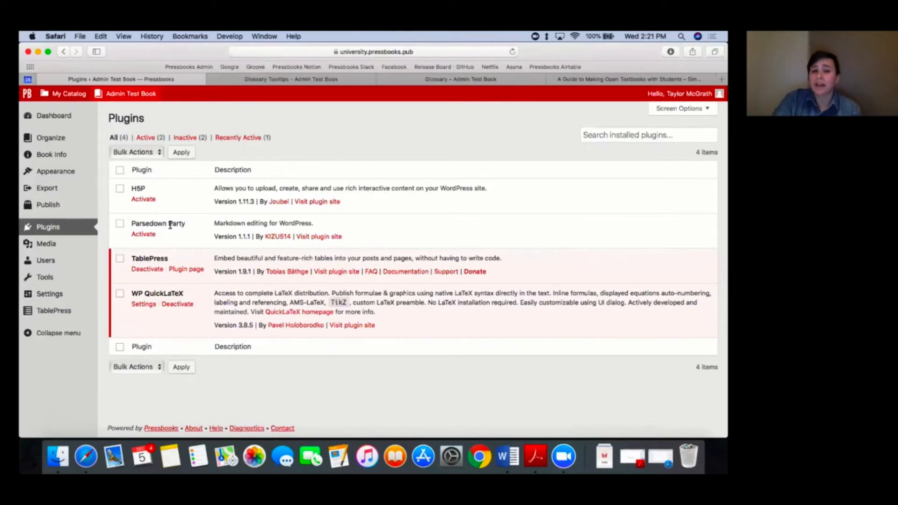
click(145, 235)
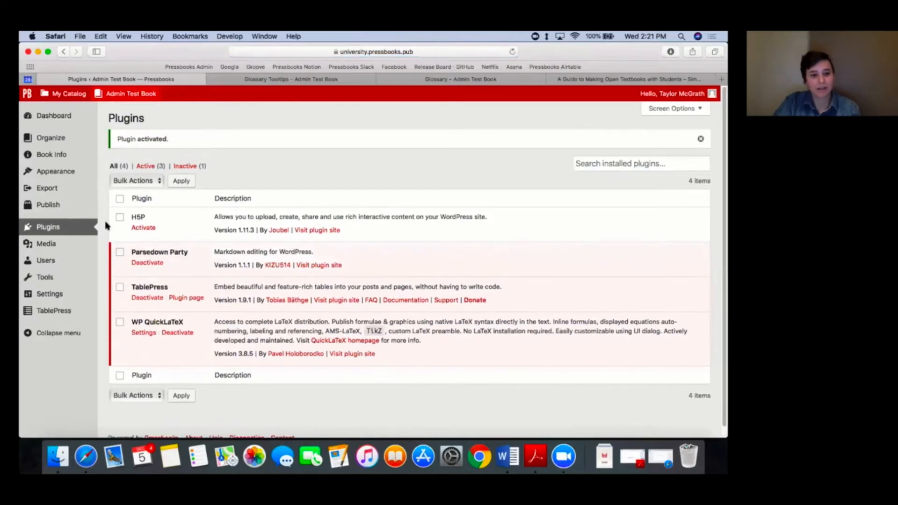
Step: Open the Markdown chapter in First Container from the Organize page and enable Markdown for it
click(43, 137)
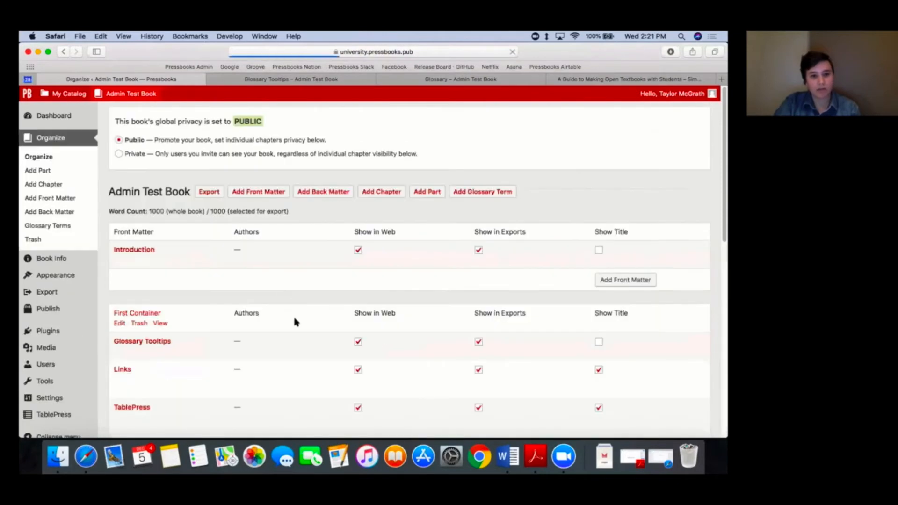
scroll(295, 321, down, 5)
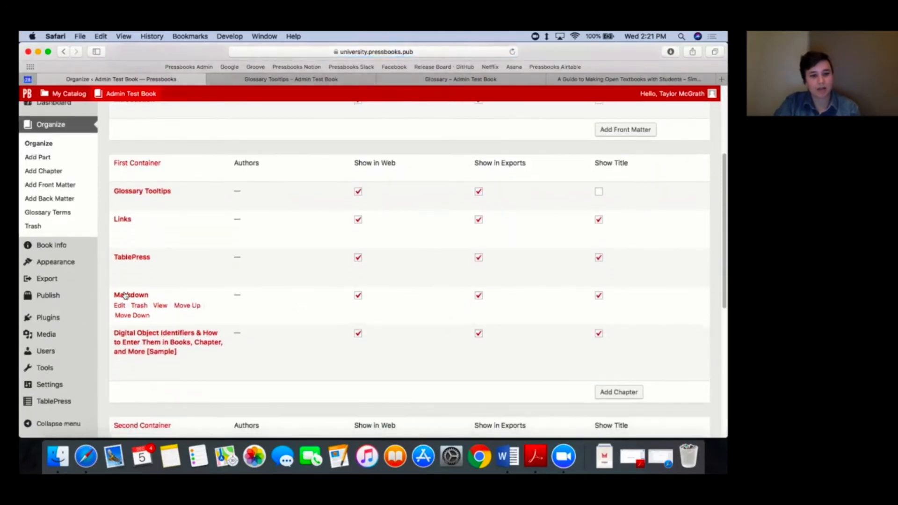
click(126, 295)
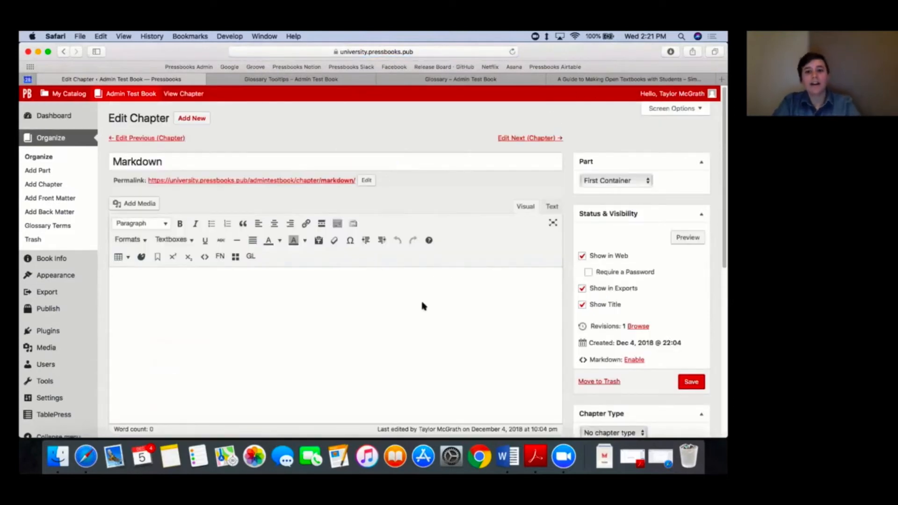
scroll(651, 337, down, 2)
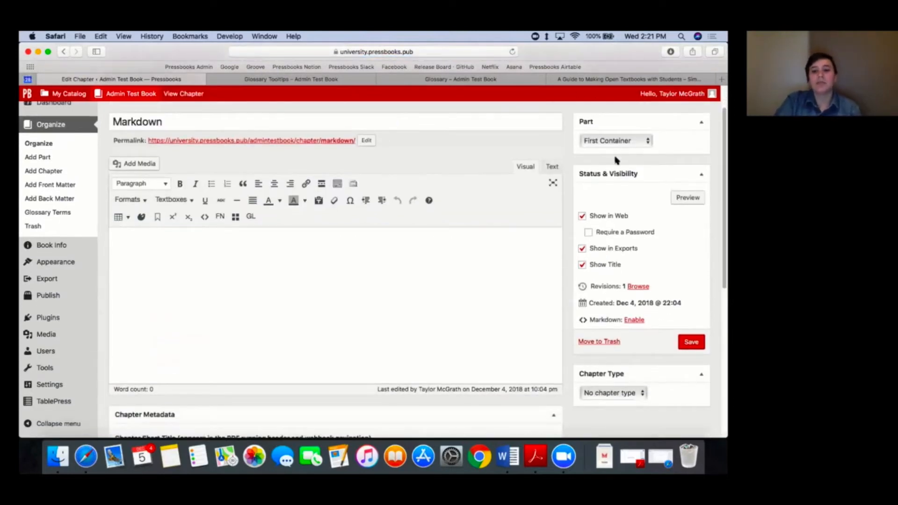
click(631, 320)
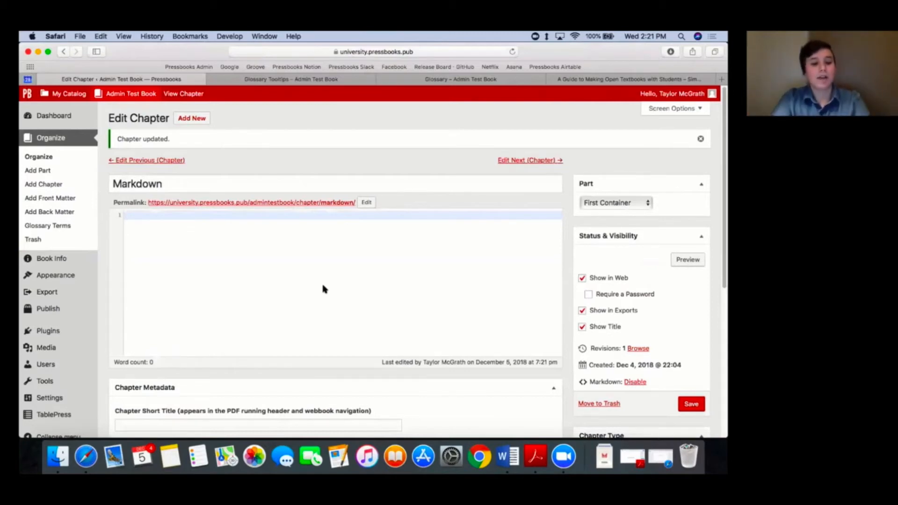
Step: Write "## make a heading" and "_italics_" on separate lines of the Markdown chapter and save it
text(## m)
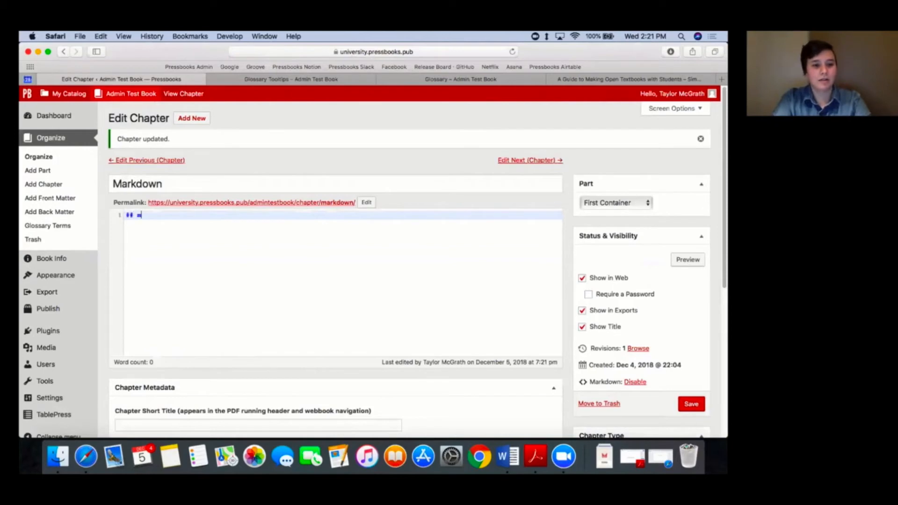
text(ake a heading)
key(Return)
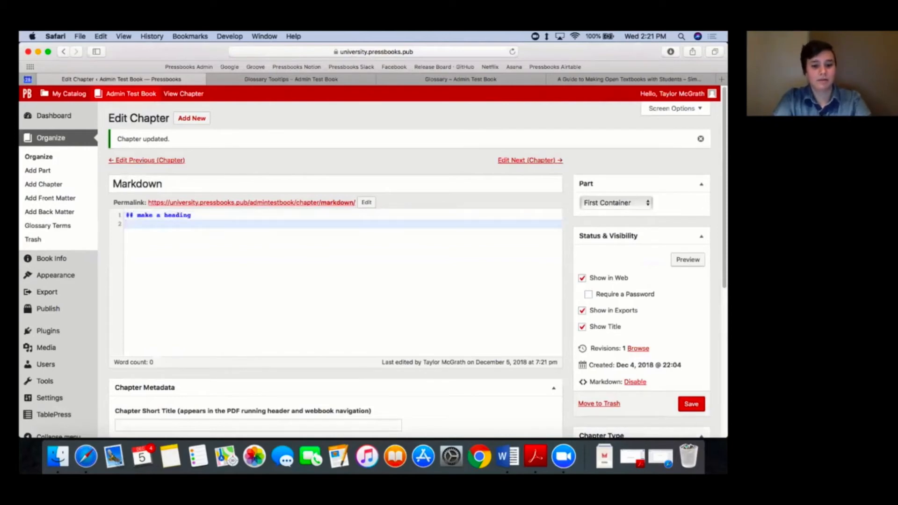
text(_)
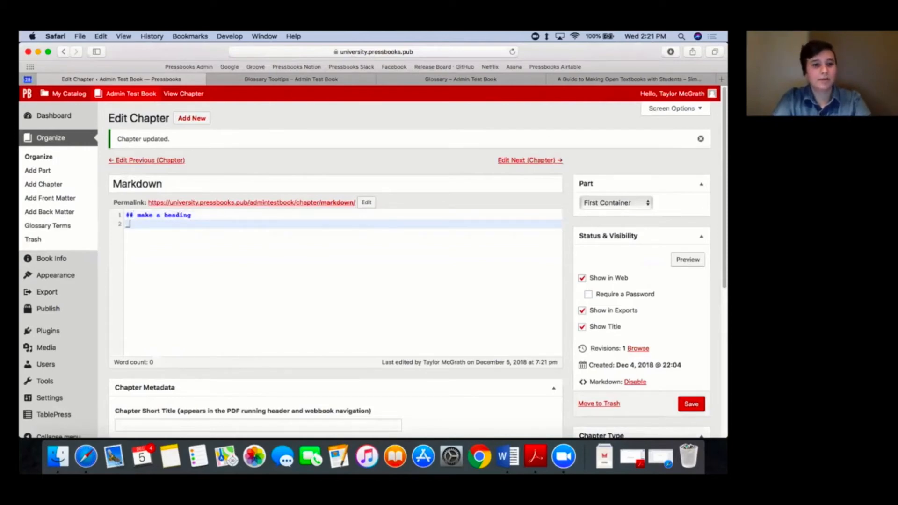
text(italics)
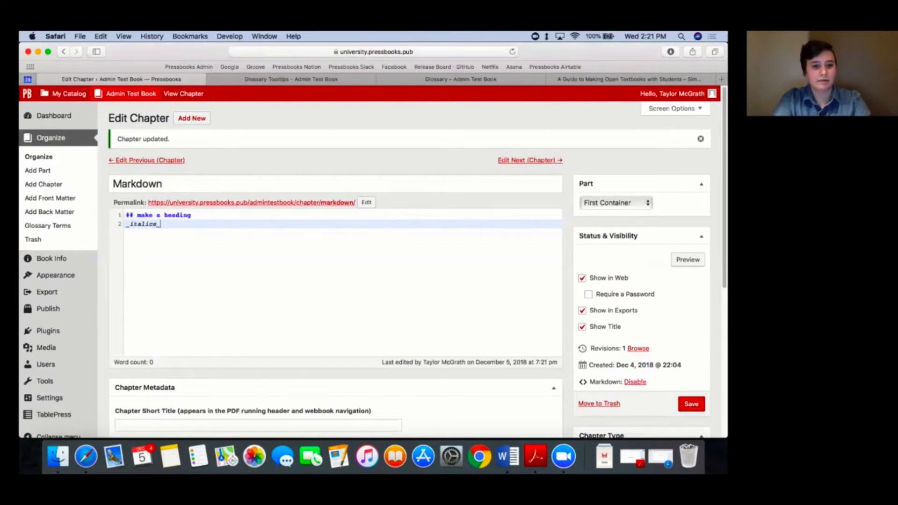
text(_)
scroll(557, 285, down, 2)
click(693, 354)
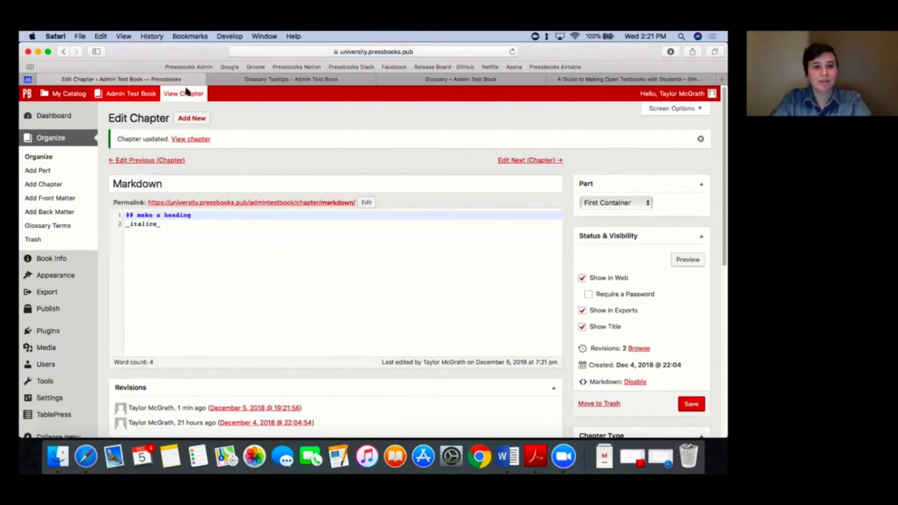
Step: View the Markdown chapter's web version in a new tab to check its formatting, and return to the chapter editor
right_click(186, 91)
click(206, 95)
click(505, 83)
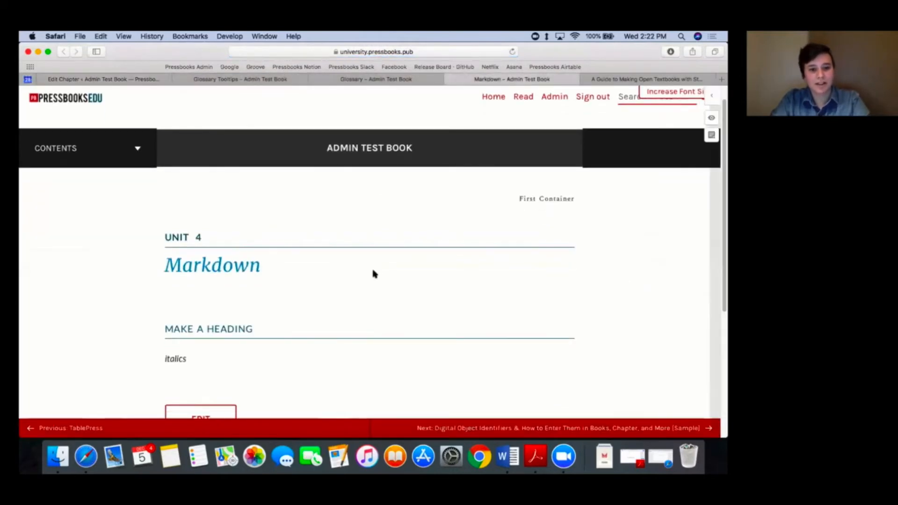
click(130, 75)
scroll(509, 318, down, 2)
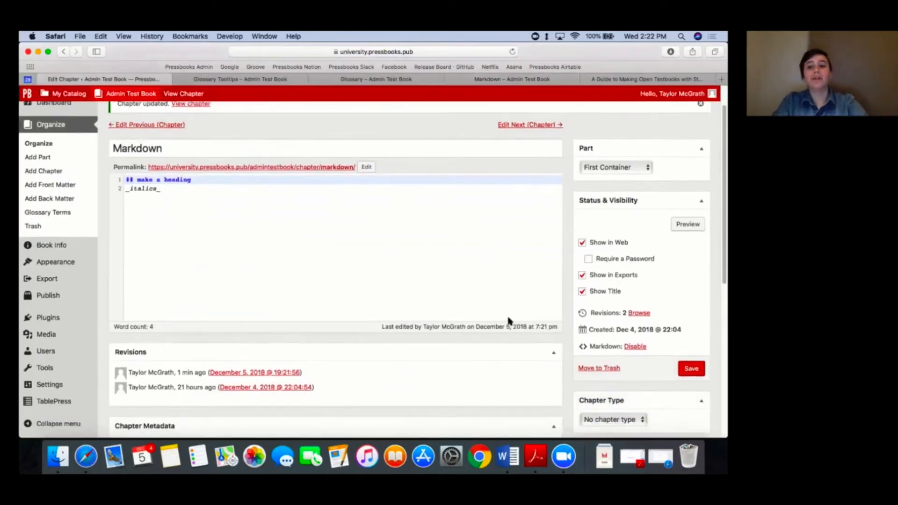
scroll(509, 320, down, 1)
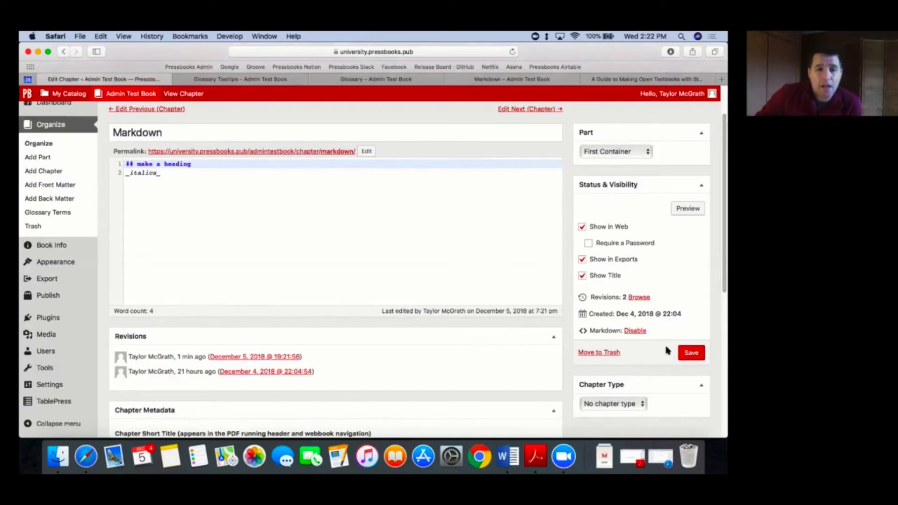
scroll(659, 322, down, 1)
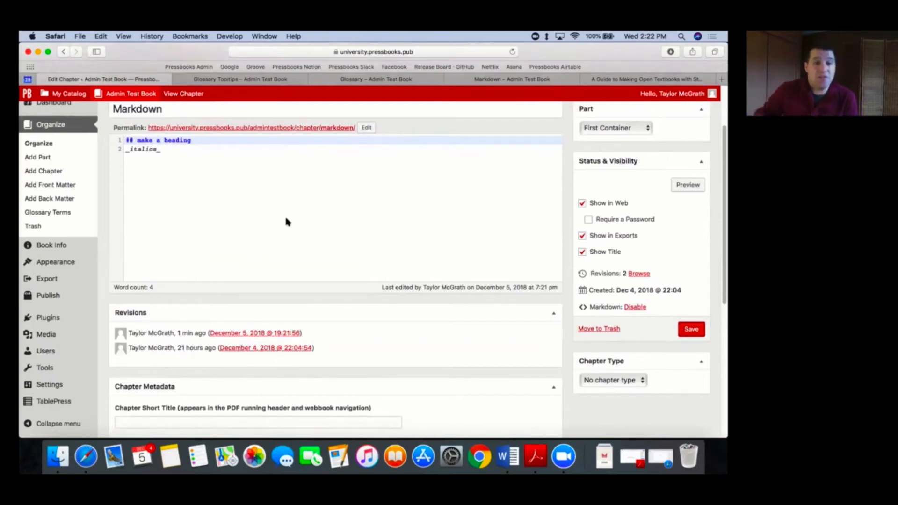
scroll(284, 215, down, 1)
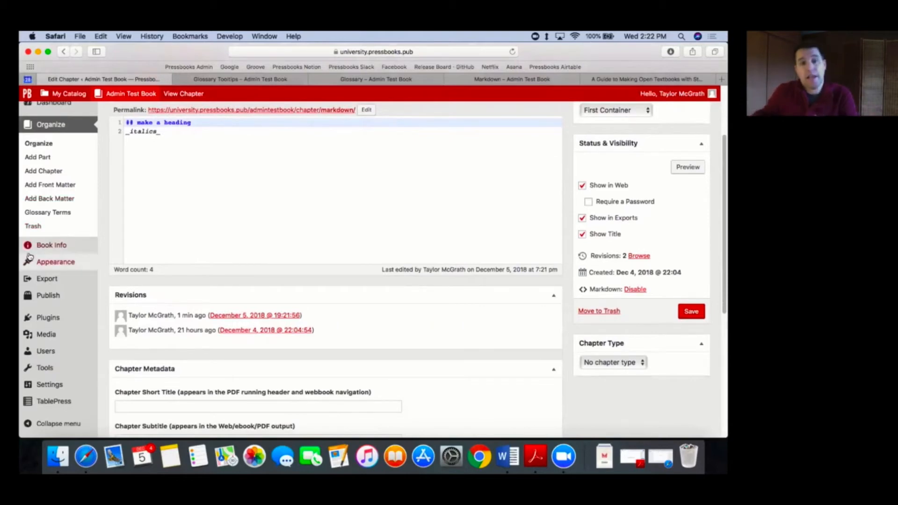
mouse_move(35, 261)
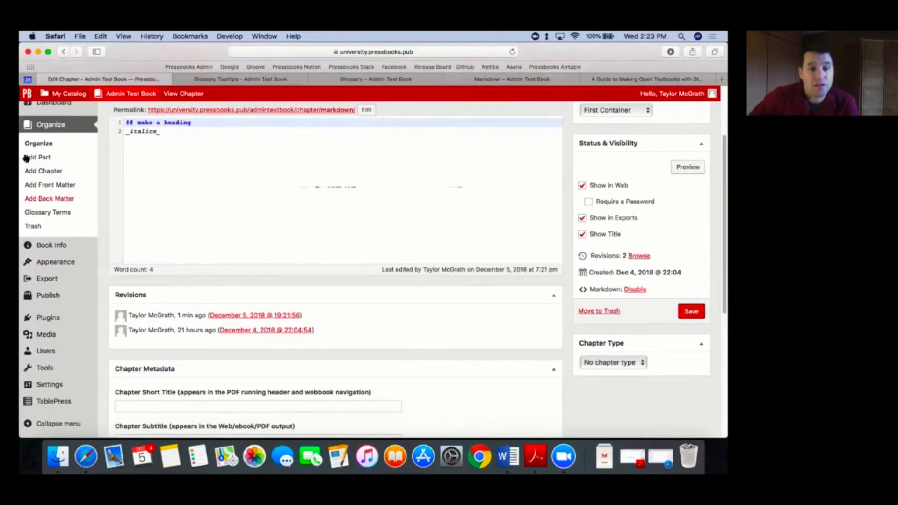
Step: Return to the book's Organize page, switch to Microsoft Word and open the recent Shortcodes document stored in Downloads
click(34, 144)
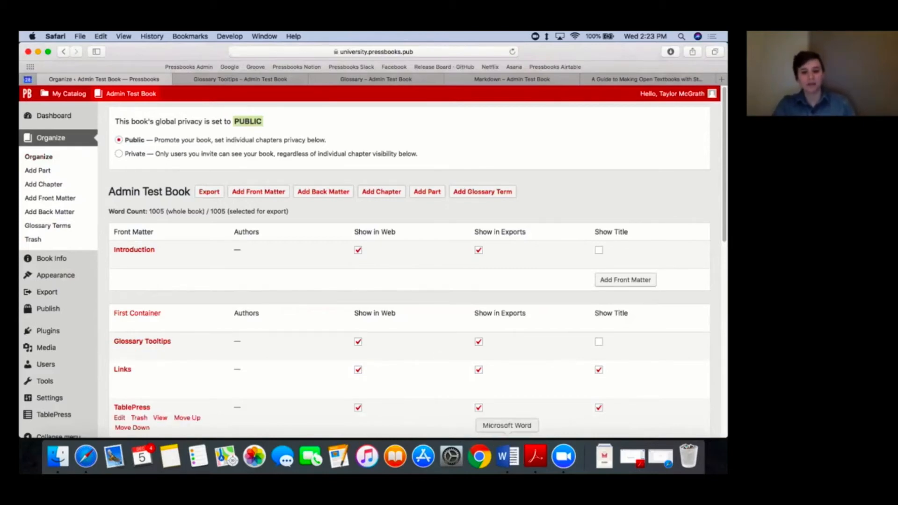
click(508, 456)
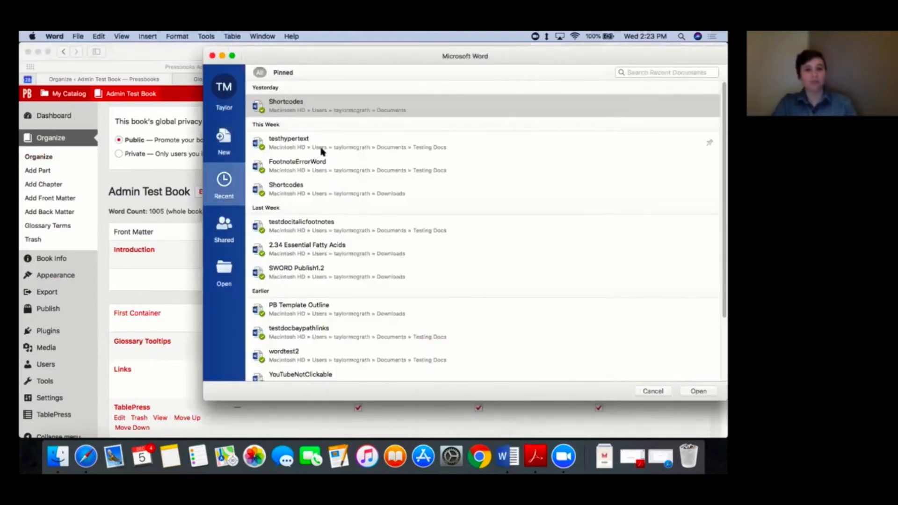
click(315, 193)
double_click(315, 194)
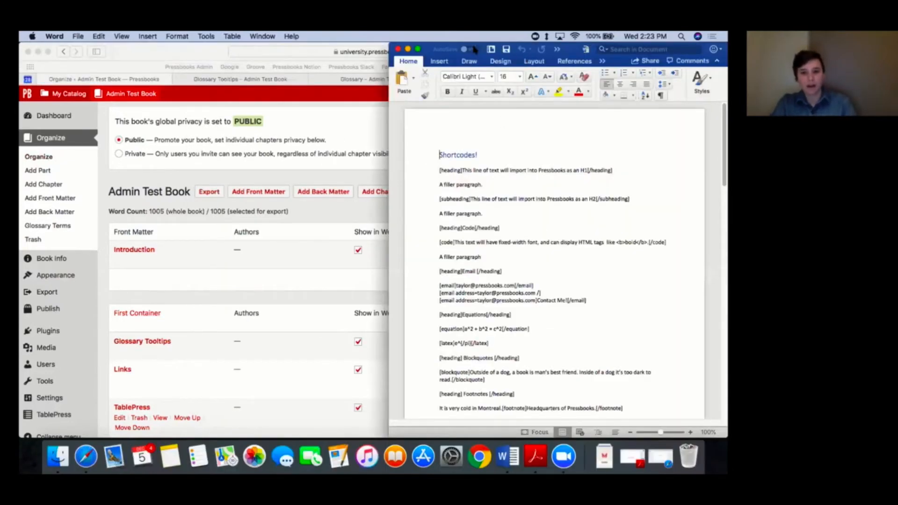
Step: Move the Shortcodes document window over the browser and widen it on both sides
drag(481, 46, 294, 46)
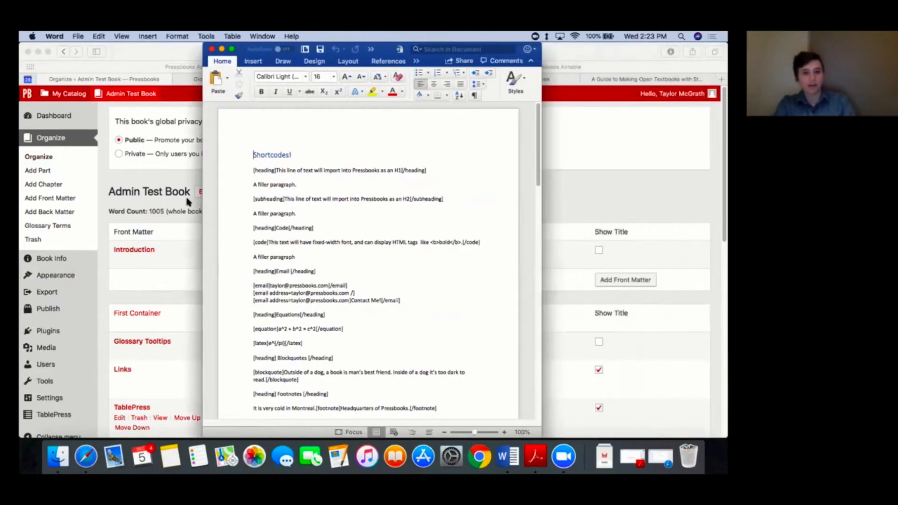
click(205, 170)
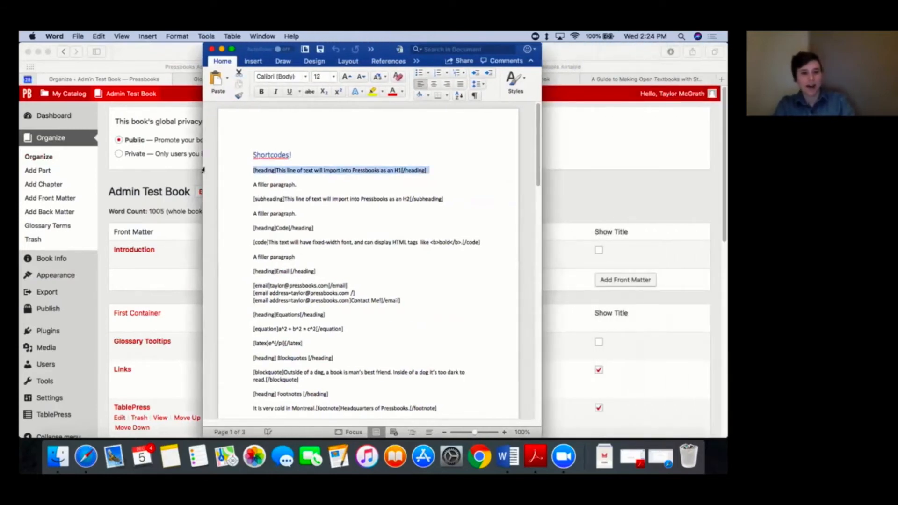
drag(203, 163, 95, 160)
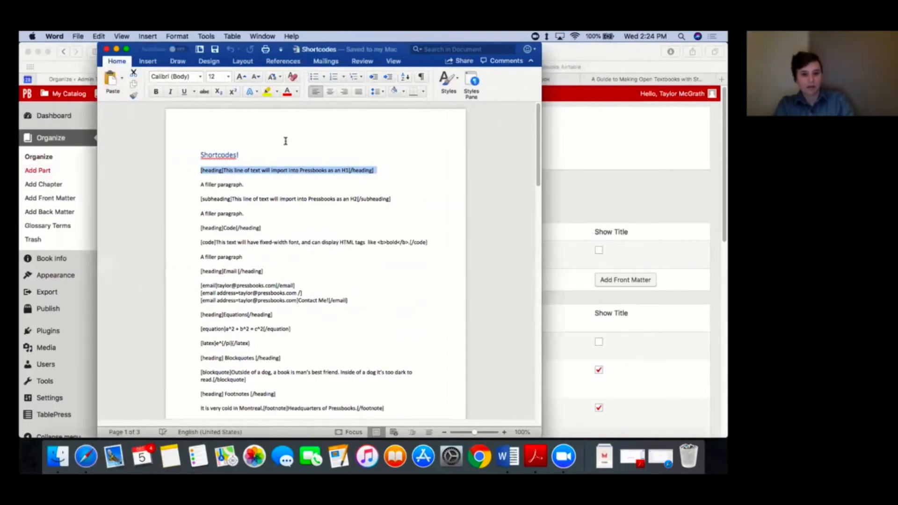
click(318, 280)
drag(541, 242, 590, 257)
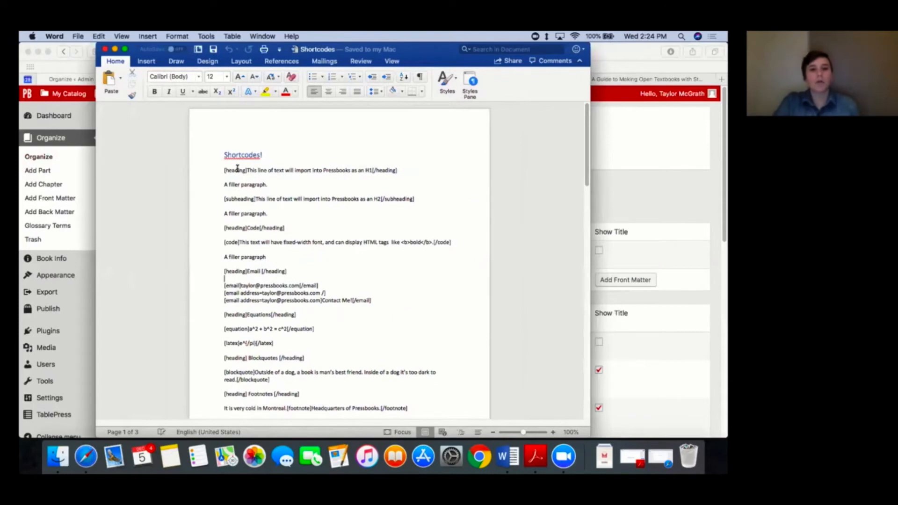
Step: Read through the document's shortcode examples, from headings and code to footnotes, textboxes and columns, and minimize the document window
scroll(237, 168, down, 1)
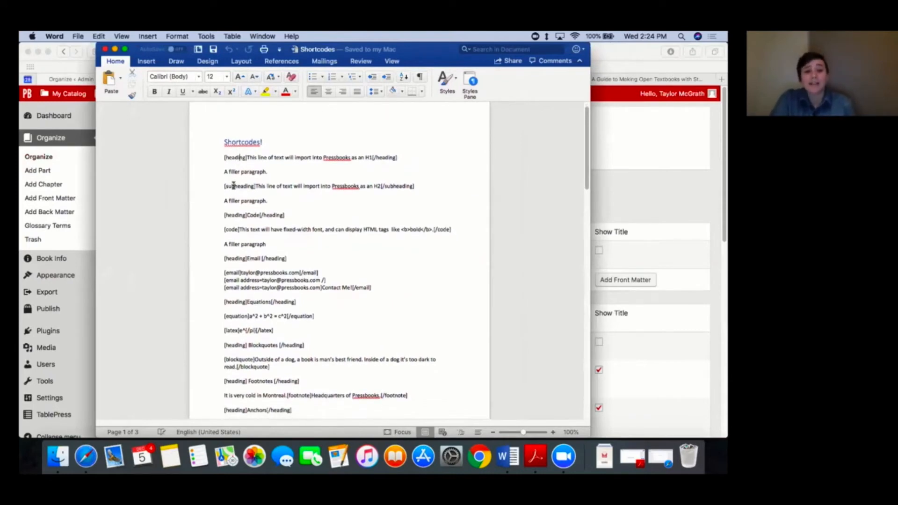
scroll(327, 264, down, 1)
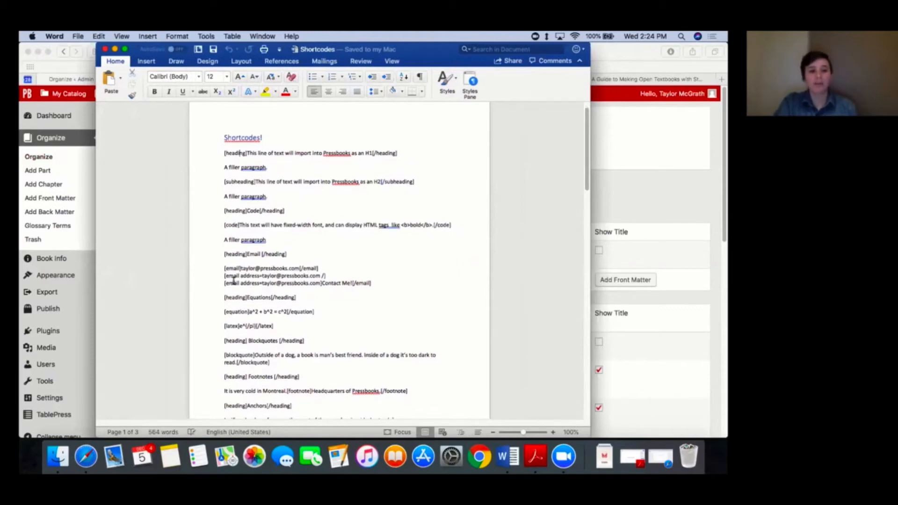
scroll(238, 263, down, 4)
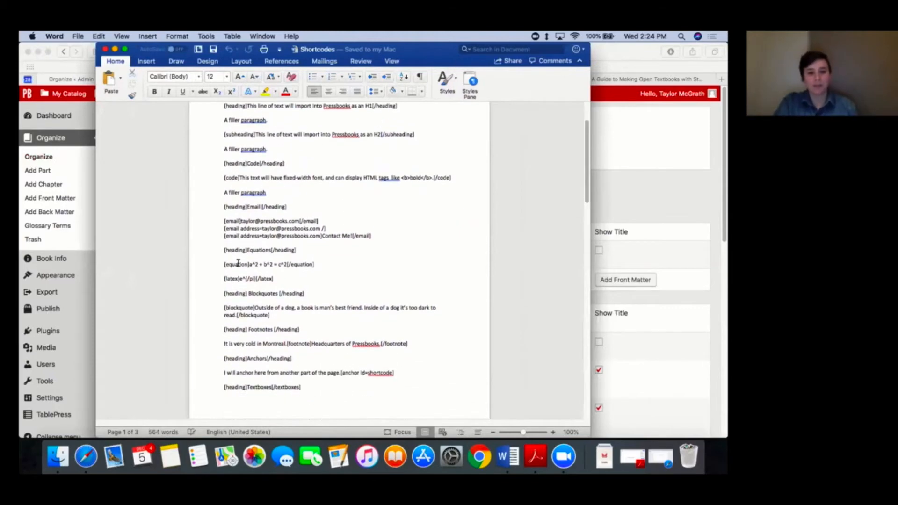
scroll(261, 310, down, 6)
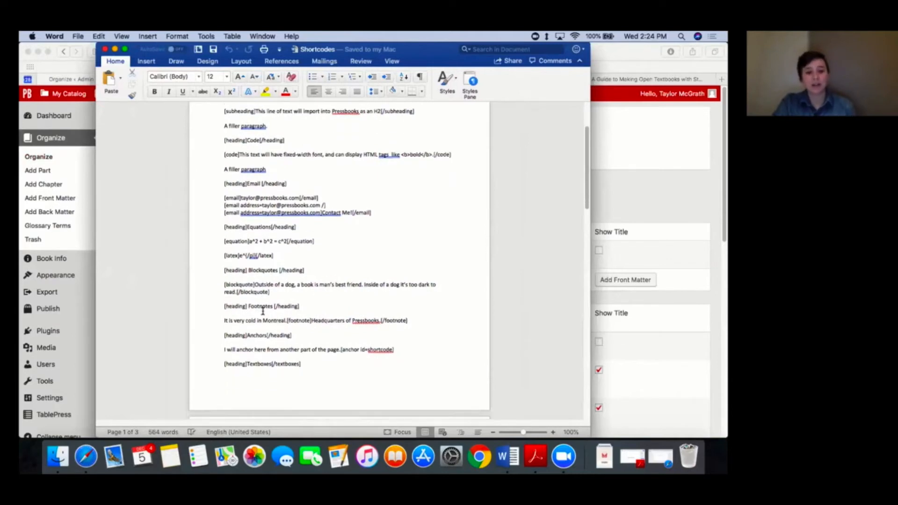
scroll(263, 311, down, 7)
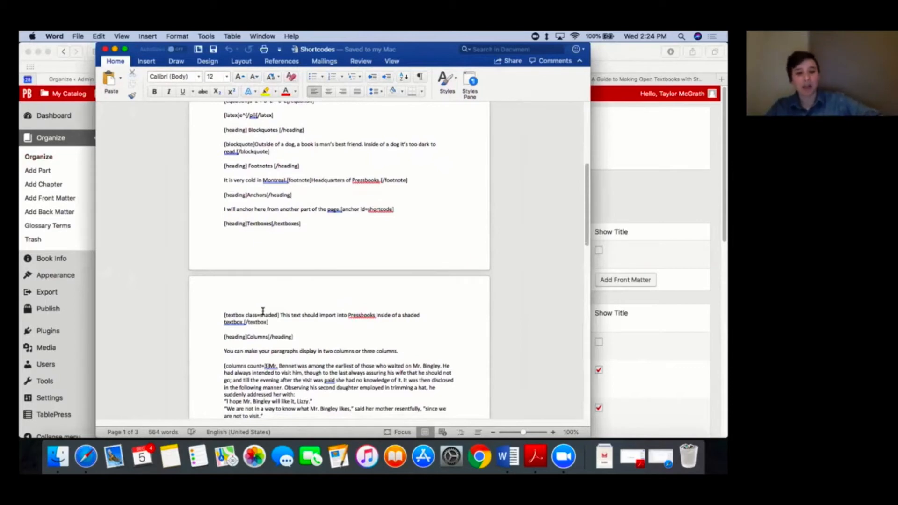
click(114, 49)
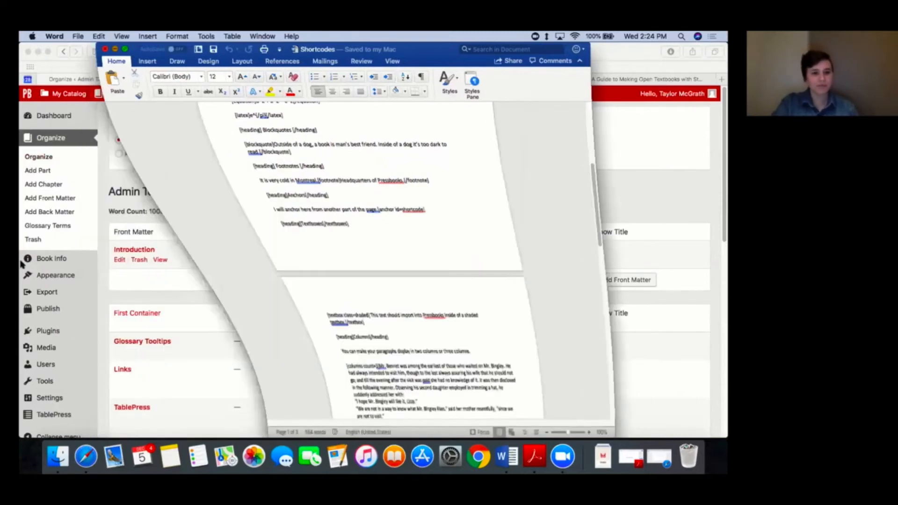
Step: Open the book's Import tool in Pressbooks and set the import type to Microsoft Word (.docx)
scroll(79, 371, down, 1)
mouse_move(80, 371)
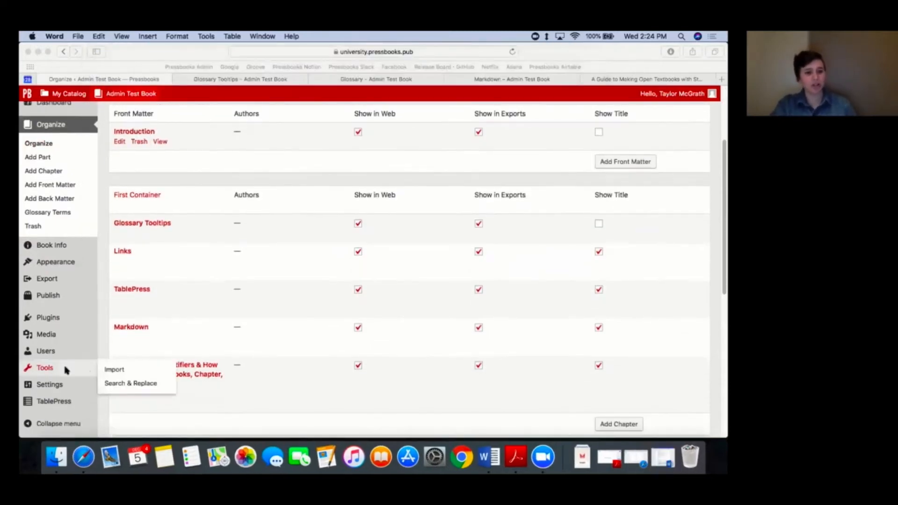
click(114, 370)
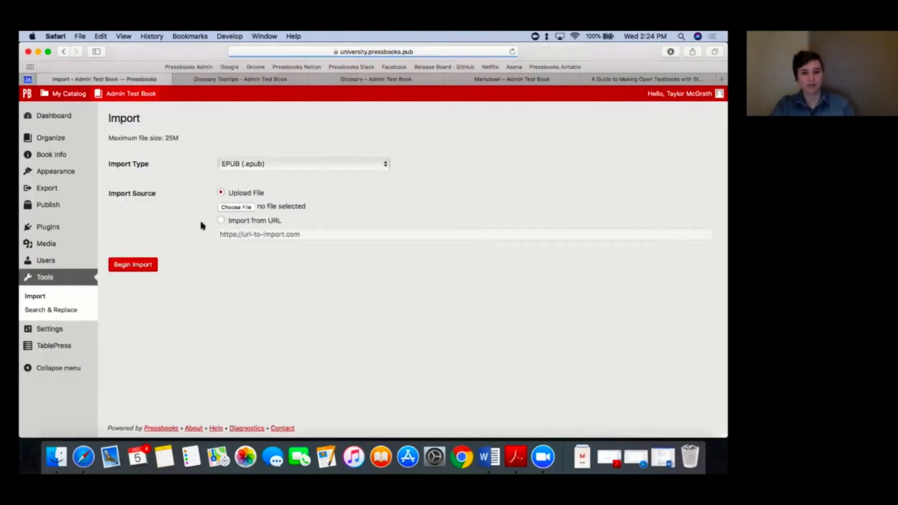
click(268, 165)
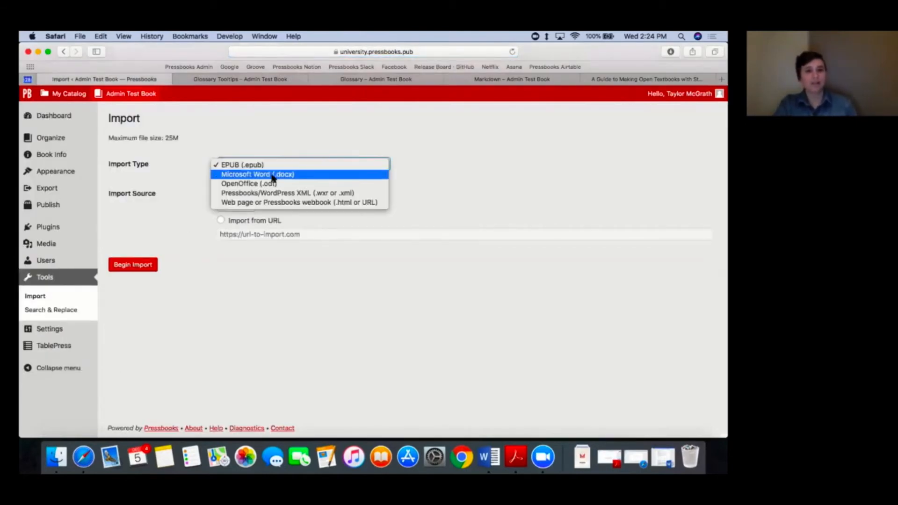
click(260, 174)
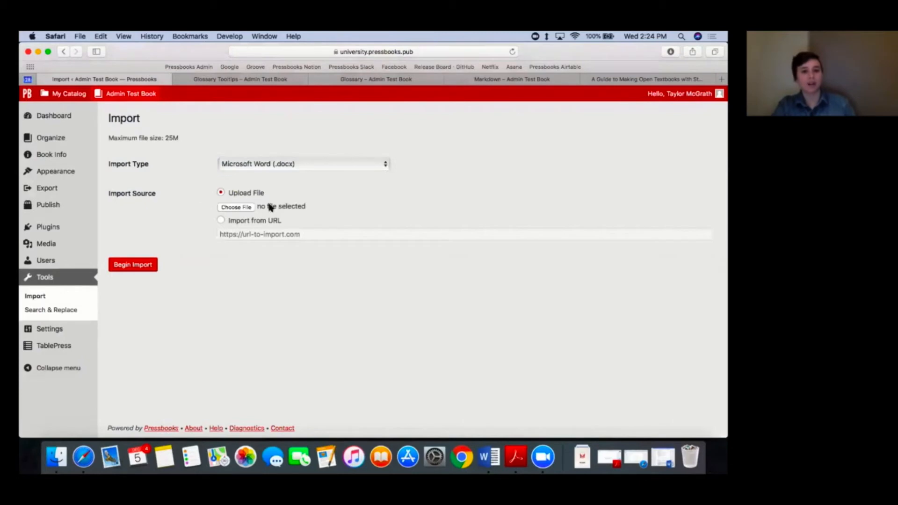
Step: Upload the Shortcodes file from the Documents folder and import its Shortcodes! entry as a chapter
click(245, 209)
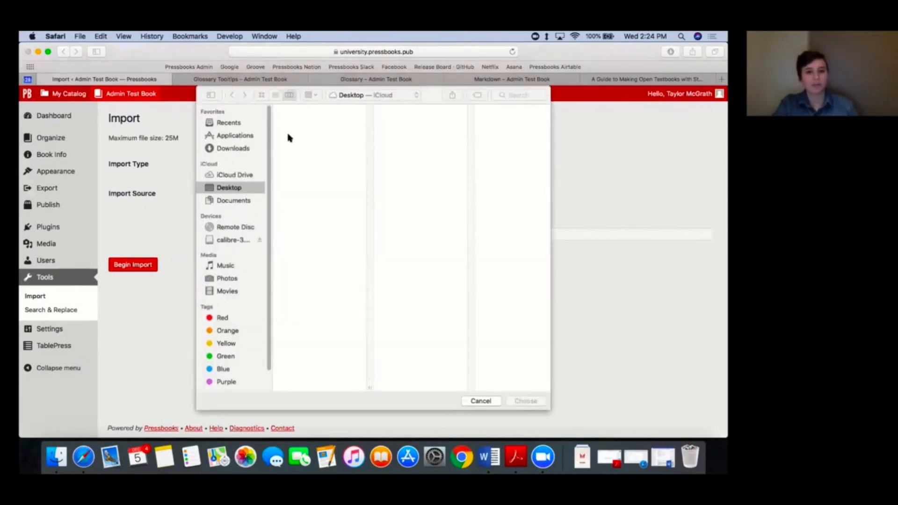
click(236, 201)
click(302, 117)
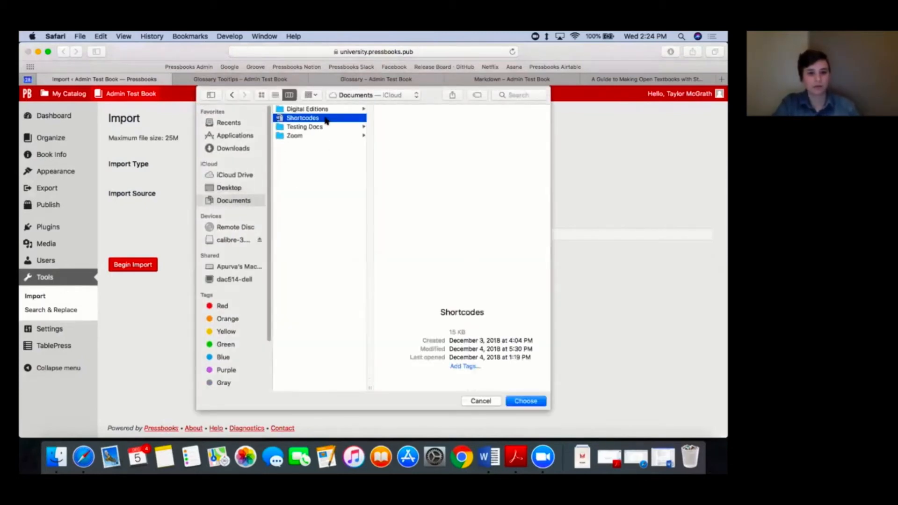
click(518, 401)
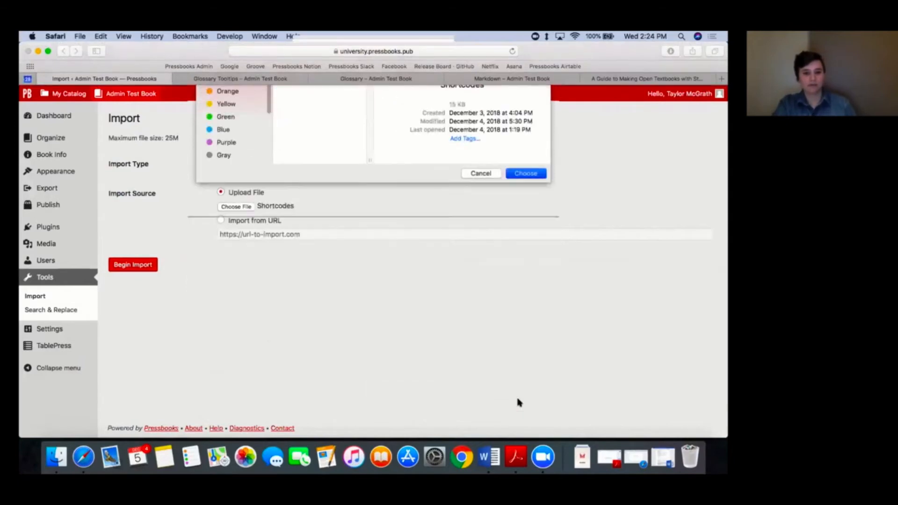
click(130, 265)
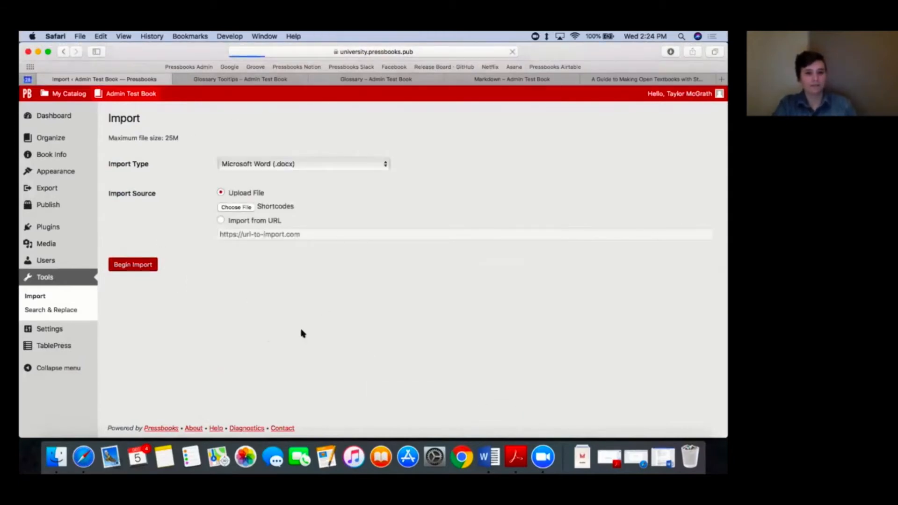
click(118, 178)
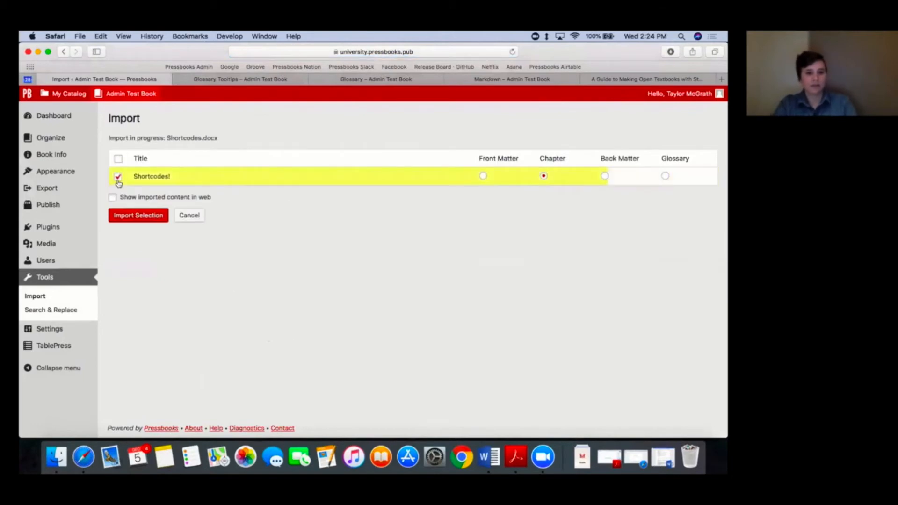
click(128, 215)
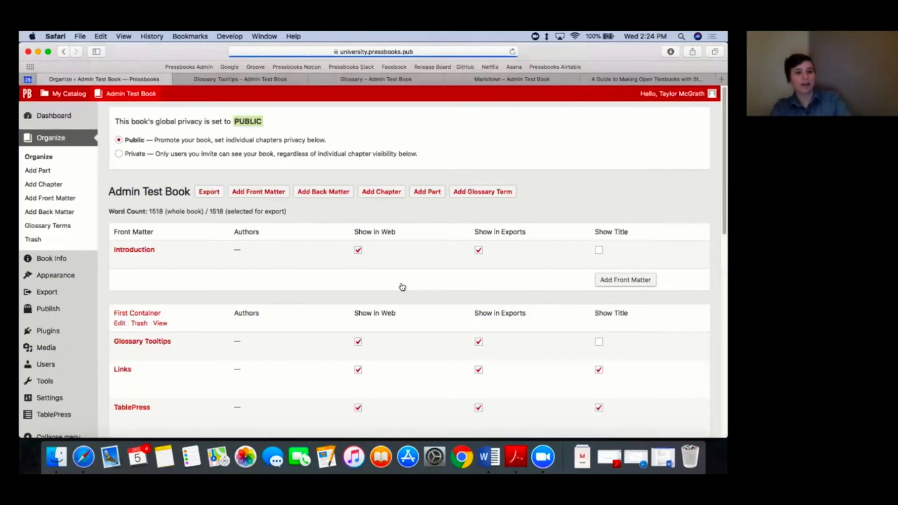
Step: Open the imported Shortcodes! chapter under First Container for editing and look over its raw shortcodes
scroll(290, 283, down, 5)
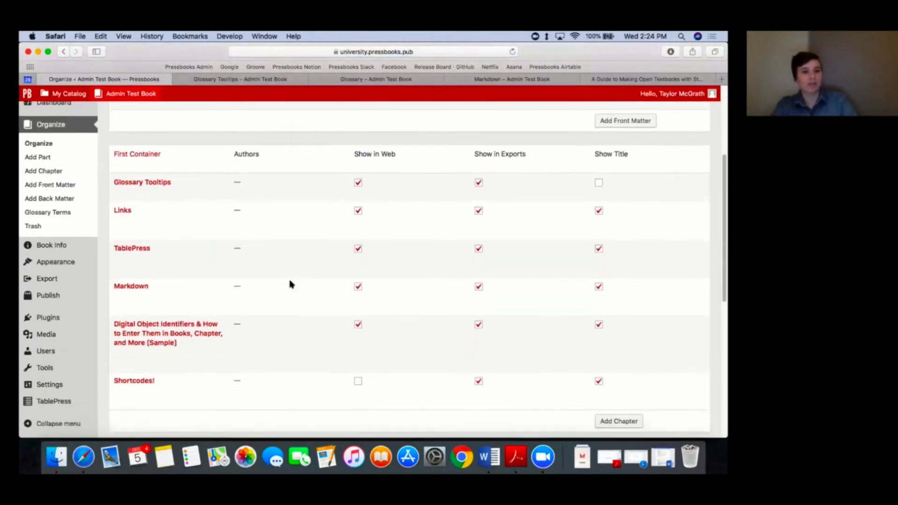
click(137, 377)
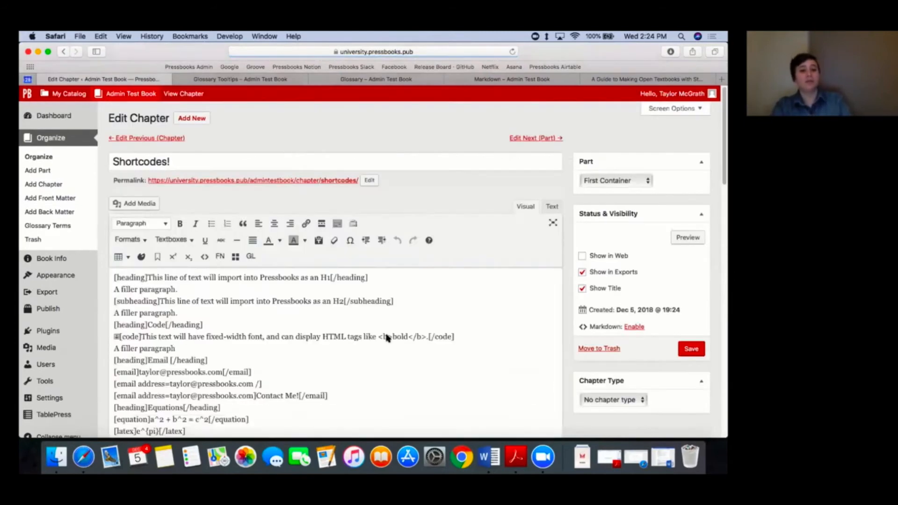
scroll(387, 337, down, 2)
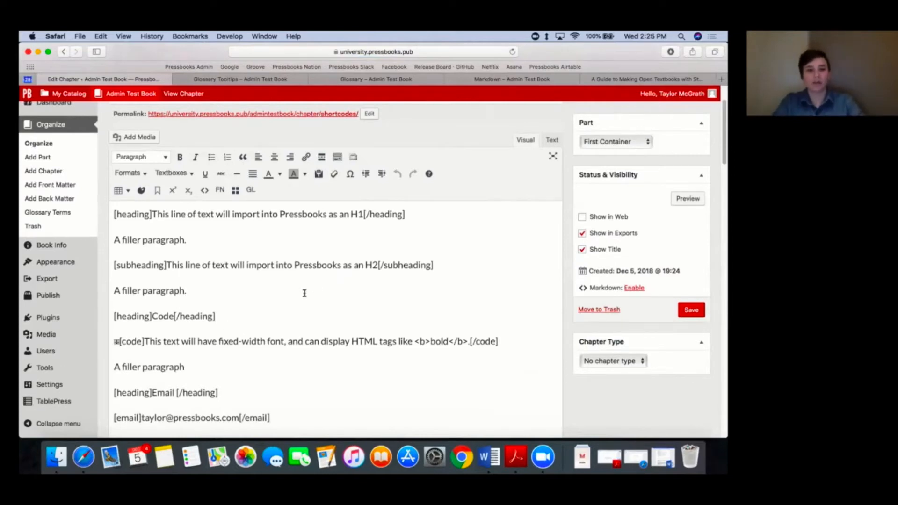
scroll(531, 282, up, 2)
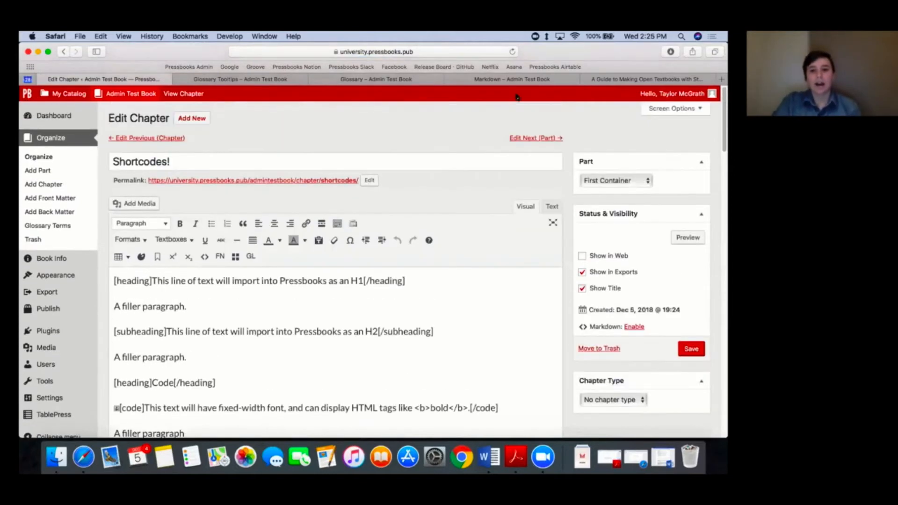
Step: Open the web view of the Shortcodes! chapter in a new tab and switch to it
right_click(187, 93)
click(198, 97)
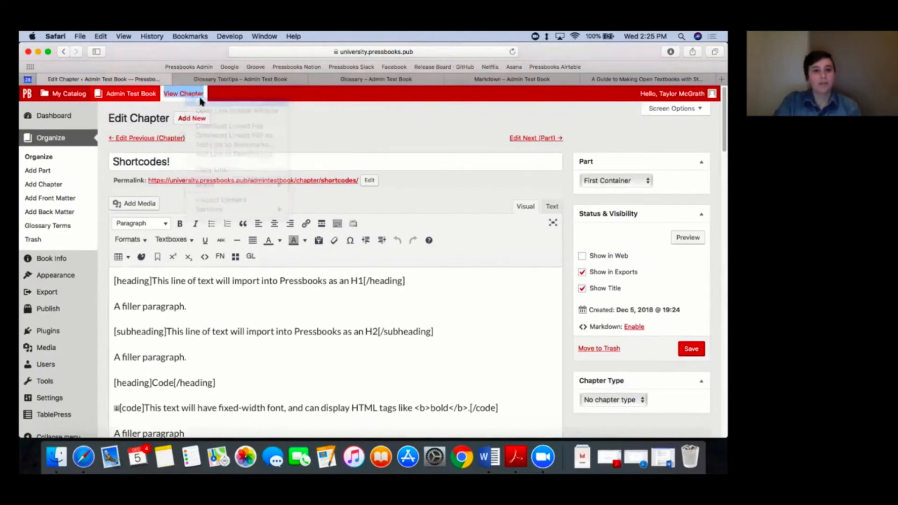
click(545, 79)
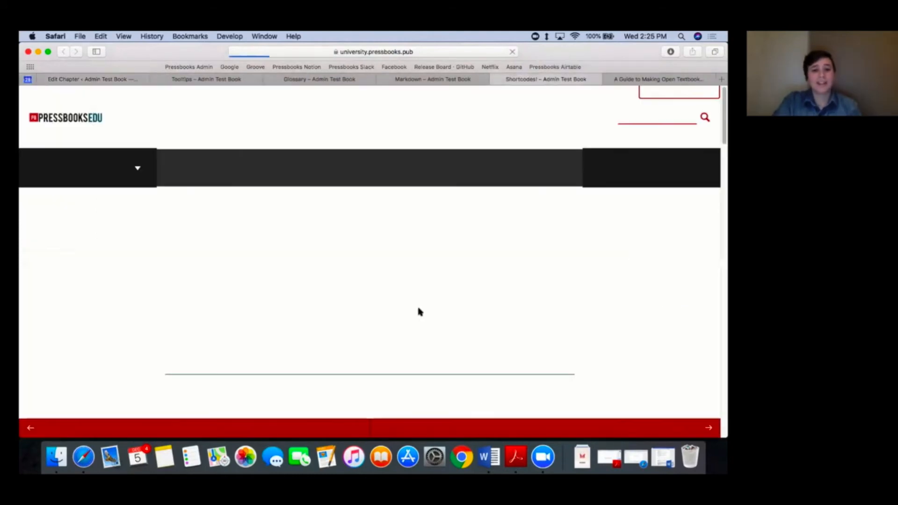
Step: Examine how the shortcodes render on the chapter's web page, from headings, code and equations to textboxes and columns
scroll(419, 311, down, 5)
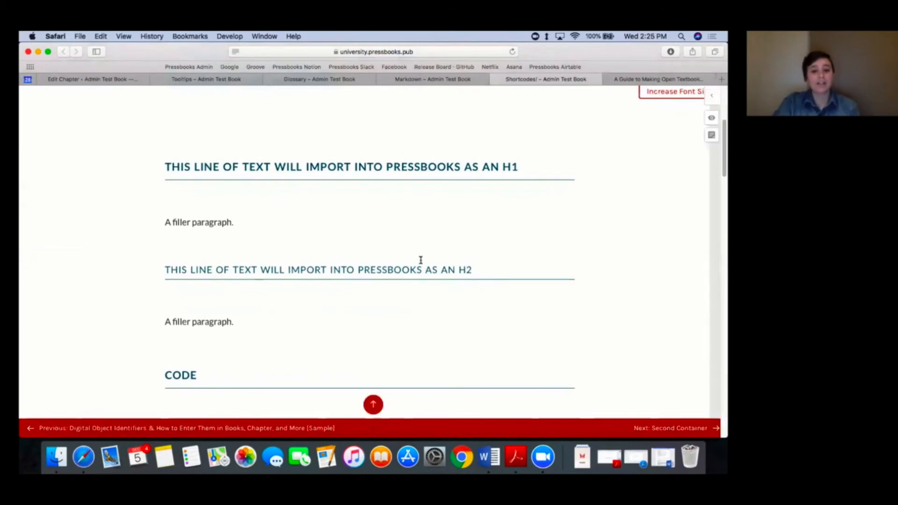
scroll(421, 260, down, 8)
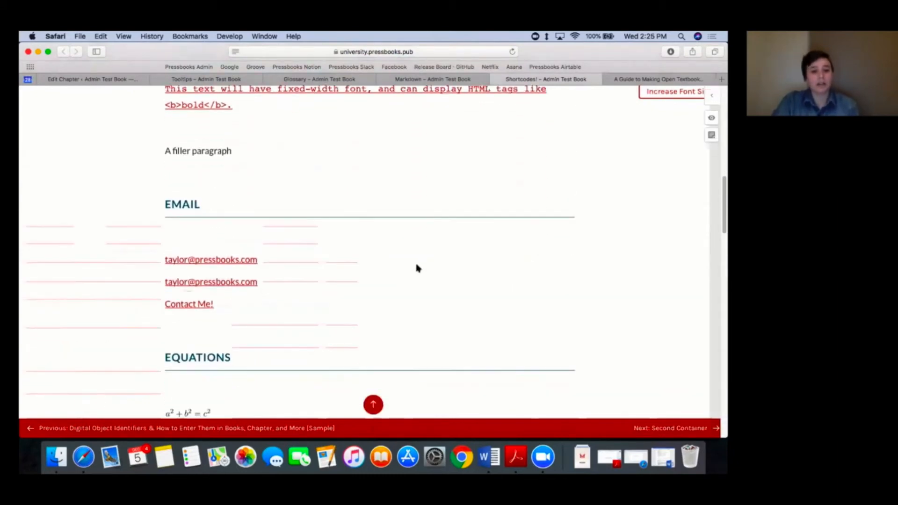
scroll(418, 268, down, 5)
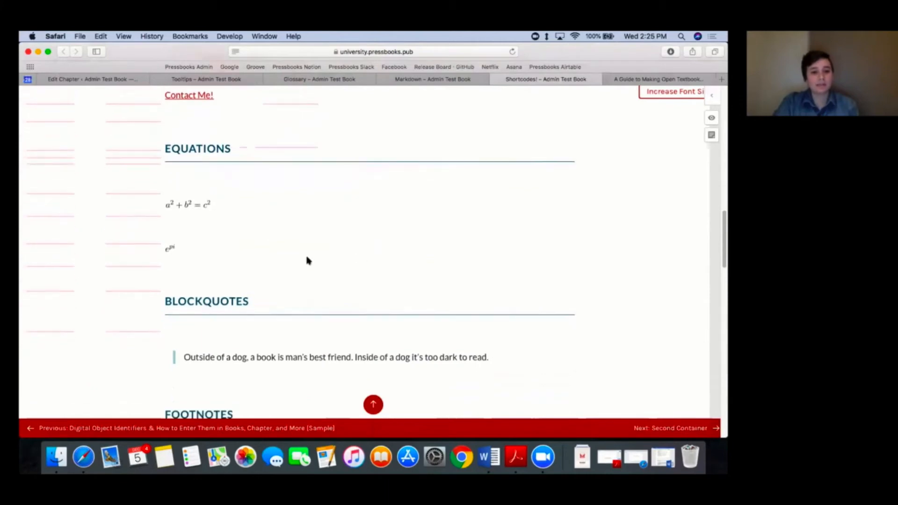
scroll(321, 244, down, 3)
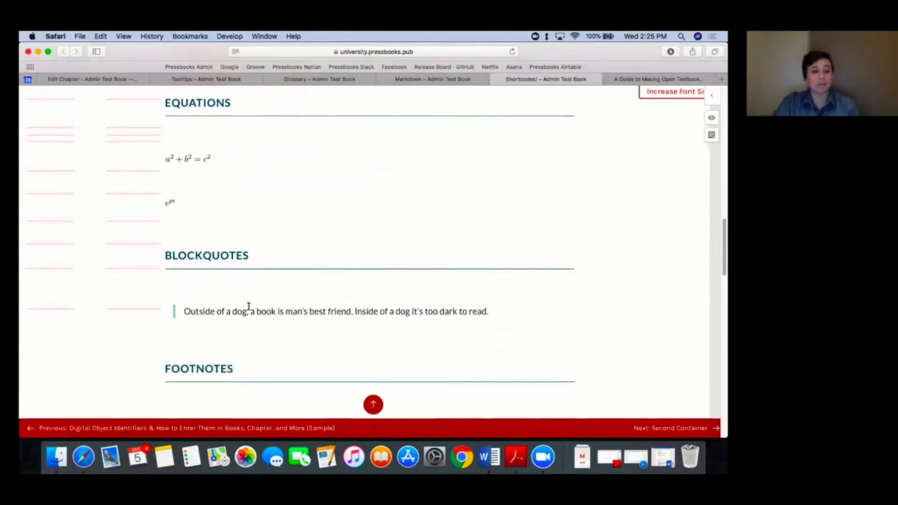
scroll(326, 312, down, 14)
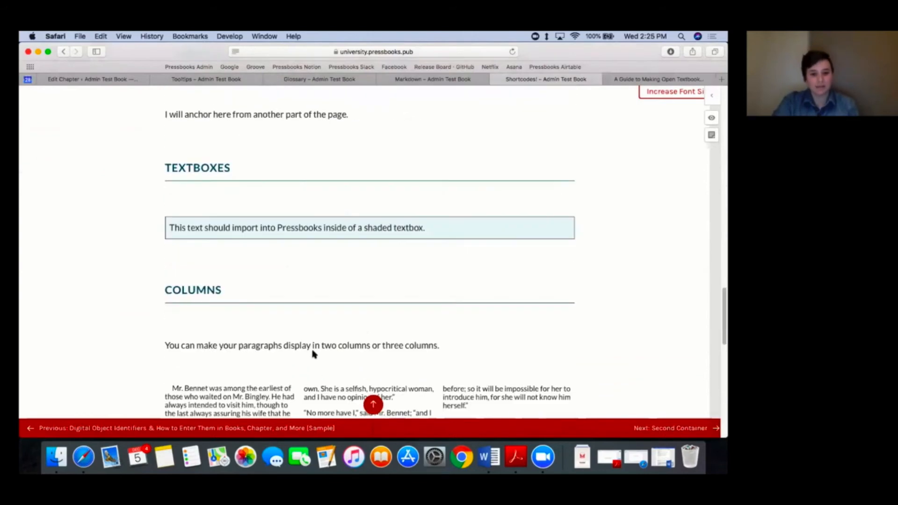
scroll(311, 353, up, 5)
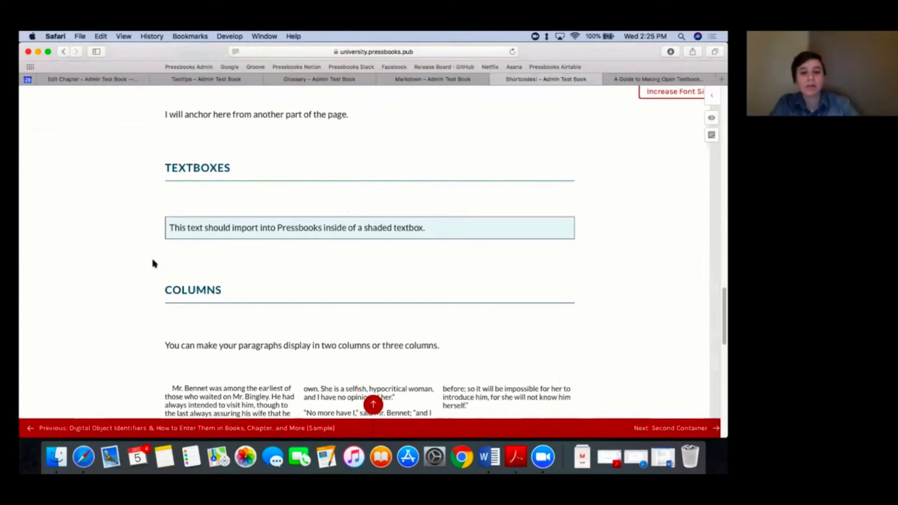
scroll(153, 263, up, 15)
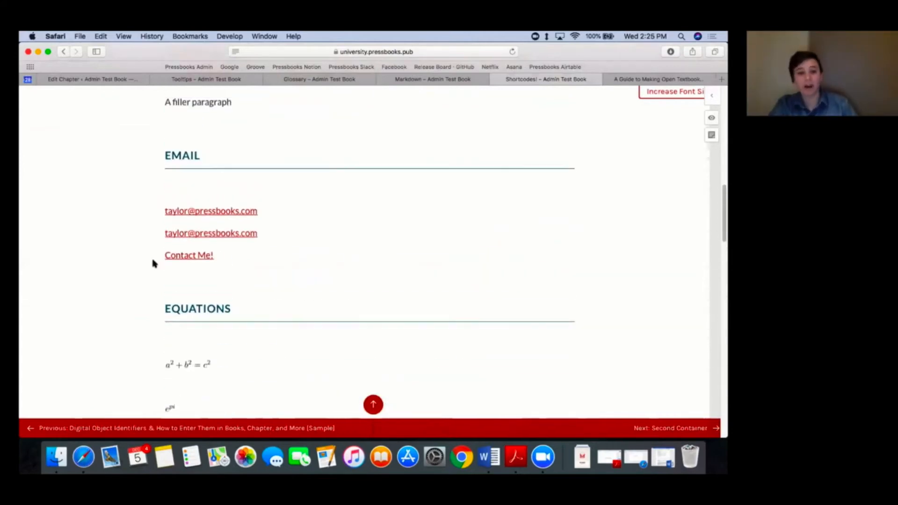
scroll(153, 263, up, 5)
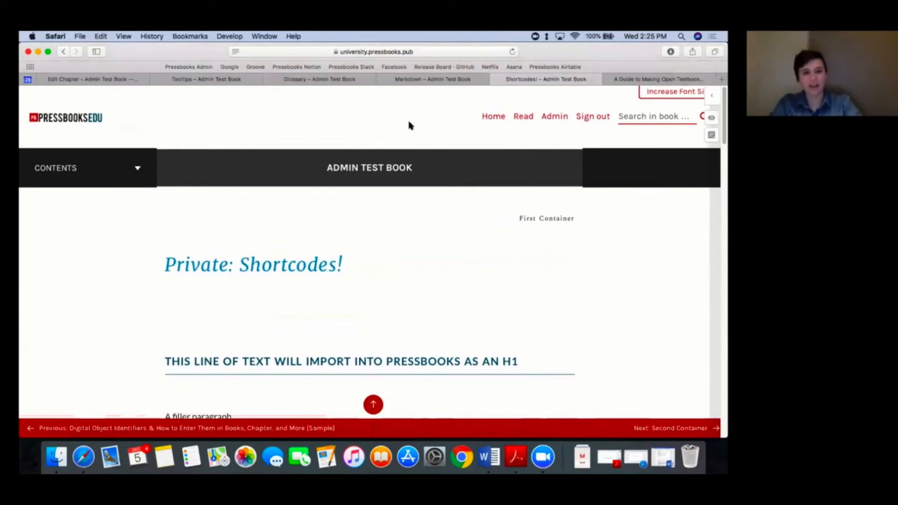
Step: Go to the Admin Test Book home page and open the book's admin dashboard
click(354, 168)
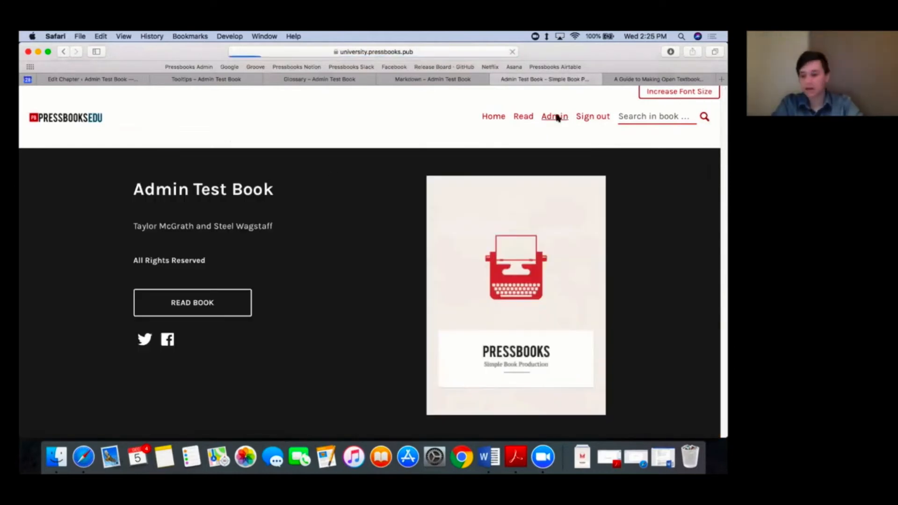
click(555, 117)
mouse_move(52, 329)
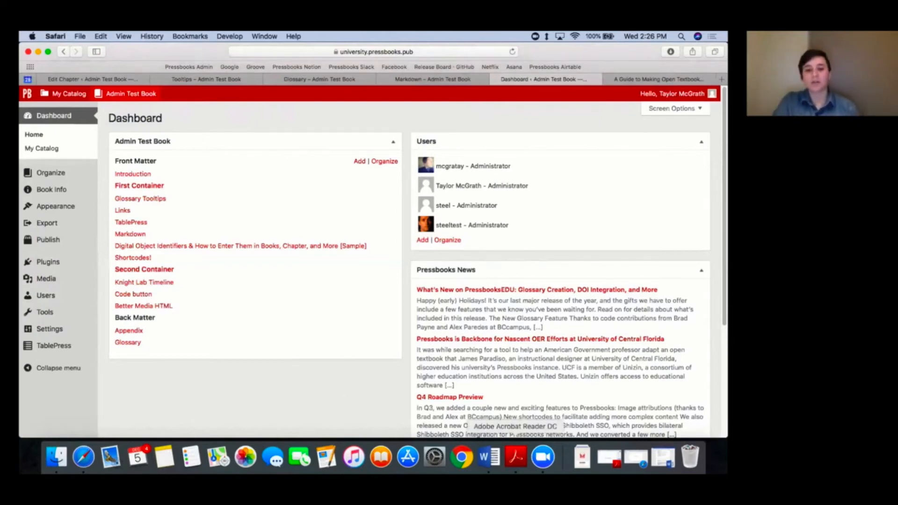
Step: Switch to the Pressbooks User Guide PDF in Acrobat Reader, jump to Part II from its contents, and minimize the window
click(516, 456)
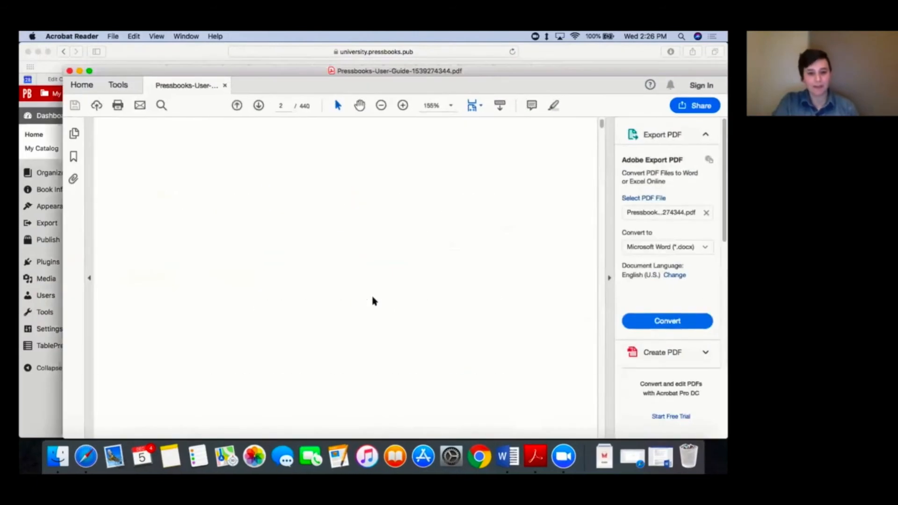
scroll(372, 298, down, 15)
scroll(372, 301, down, 15)
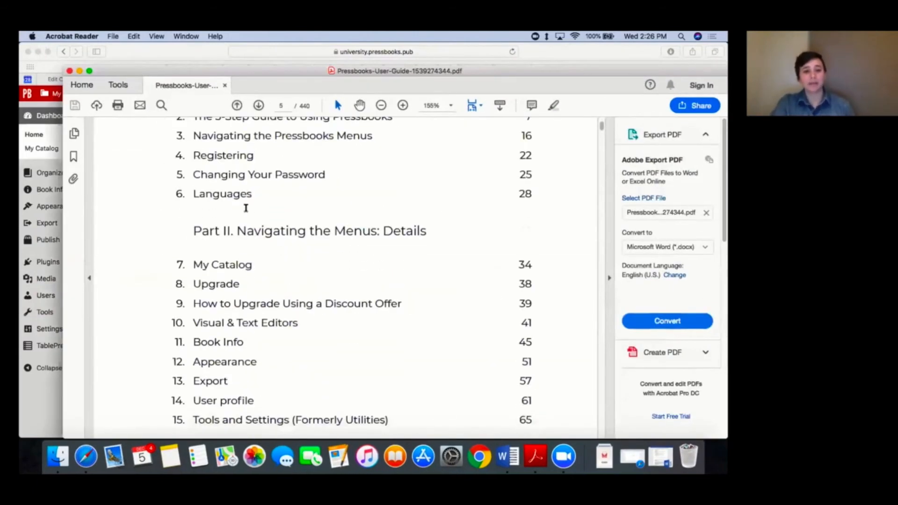
click(251, 232)
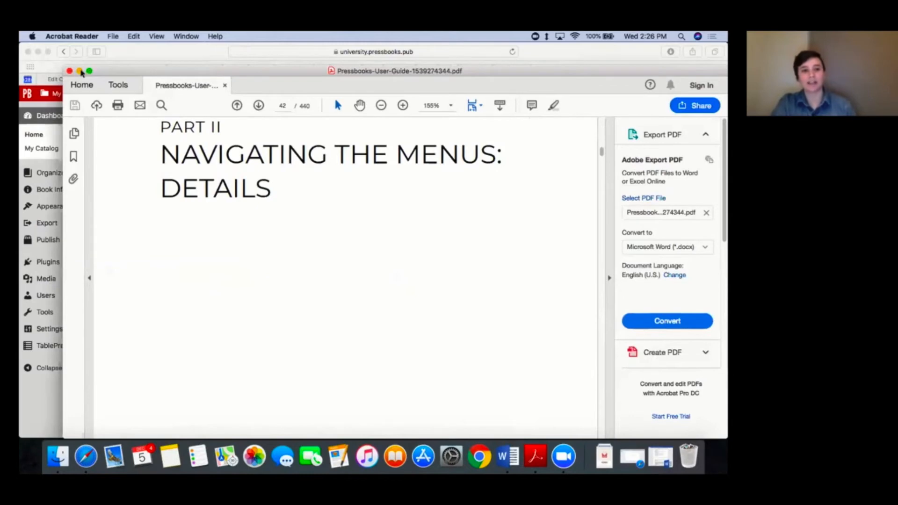
scroll(247, 139, up, 15)
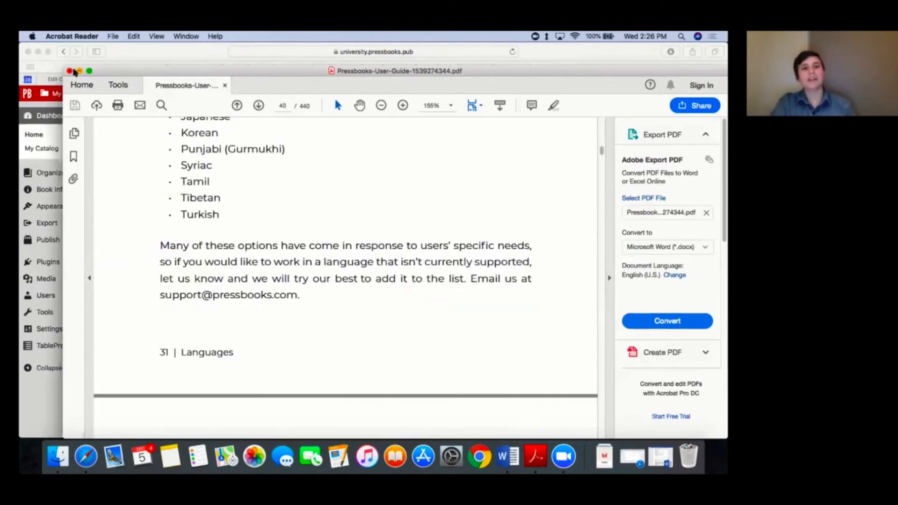
click(80, 71)
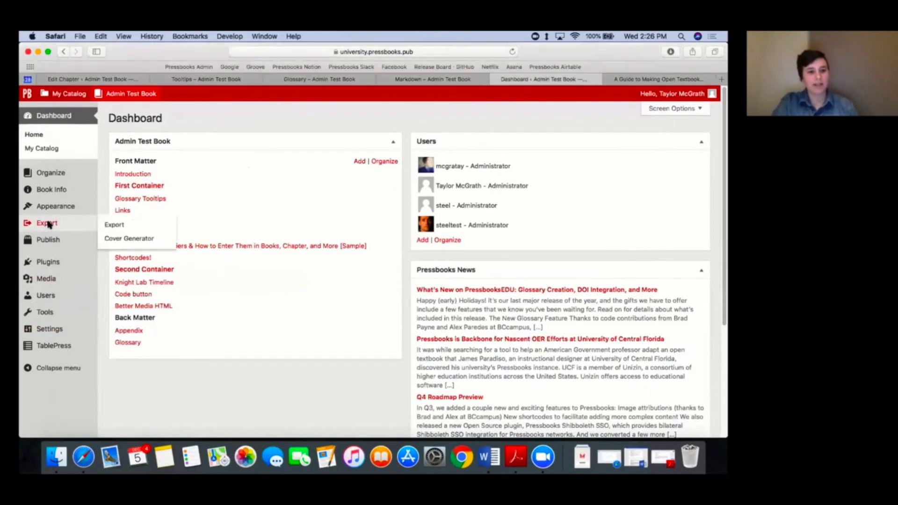
Step: Open the latest PDF export from the book's Export page, follow a link in its Contents, and minimize the PDF window
click(44, 227)
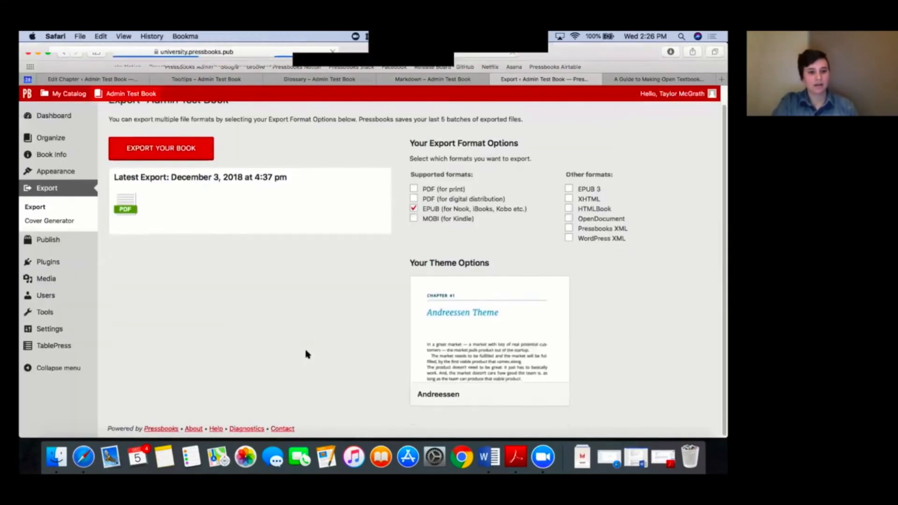
click(120, 211)
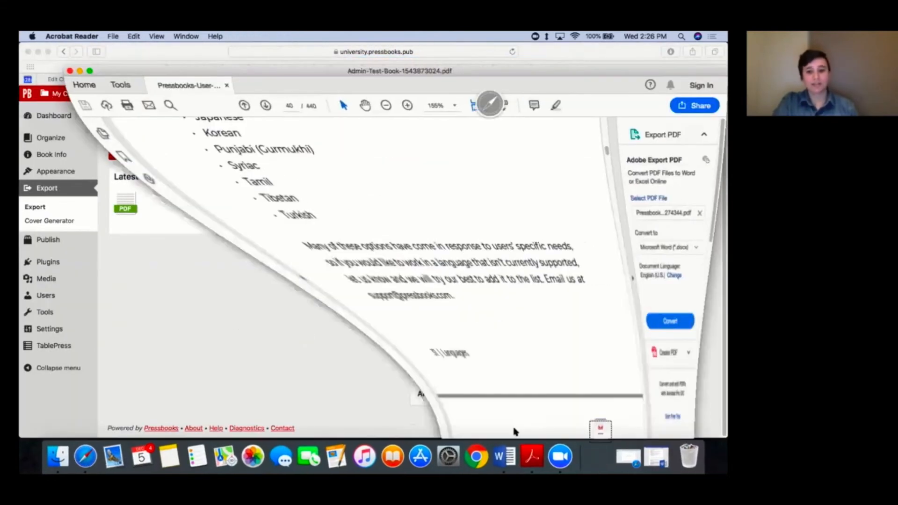
scroll(348, 367, down, 10)
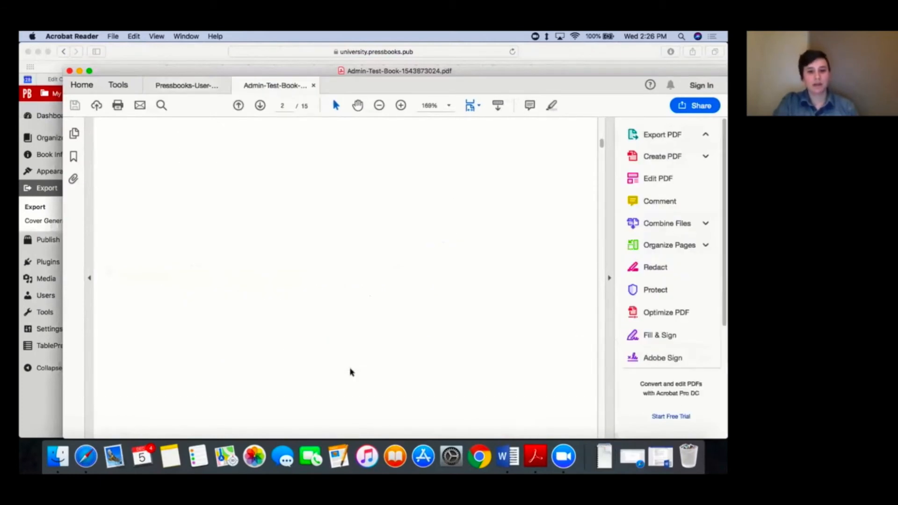
scroll(352, 372, down, 15)
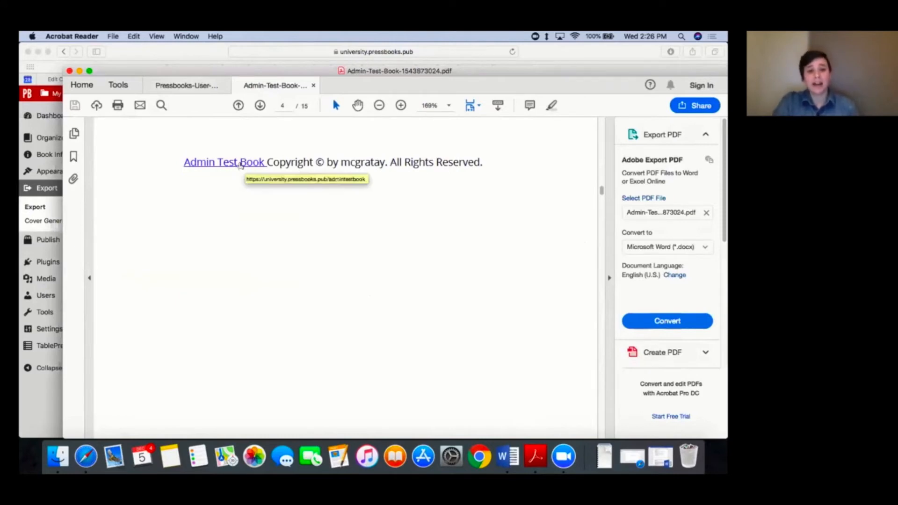
scroll(277, 297, down, 10)
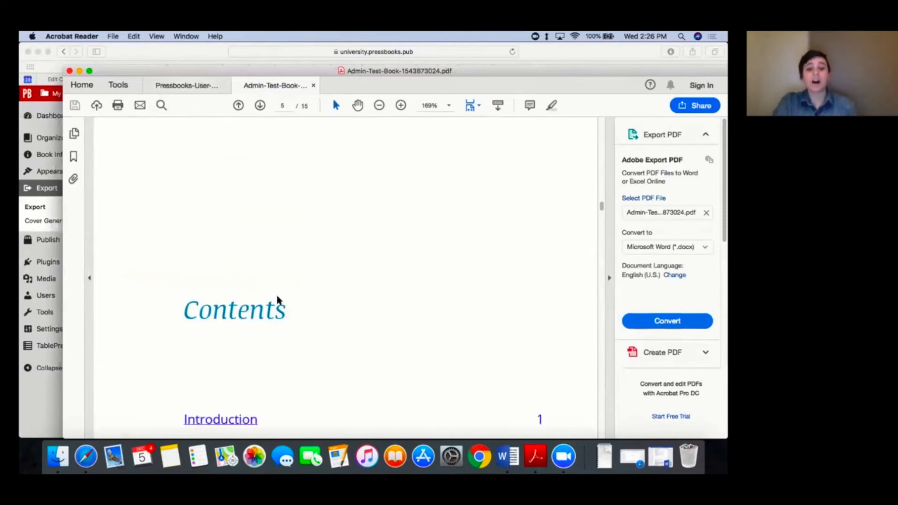
click(256, 259)
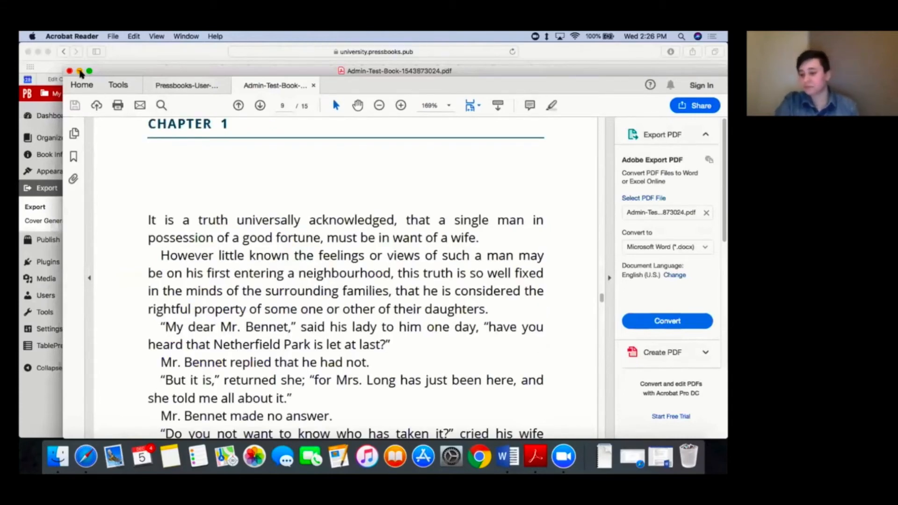
click(80, 71)
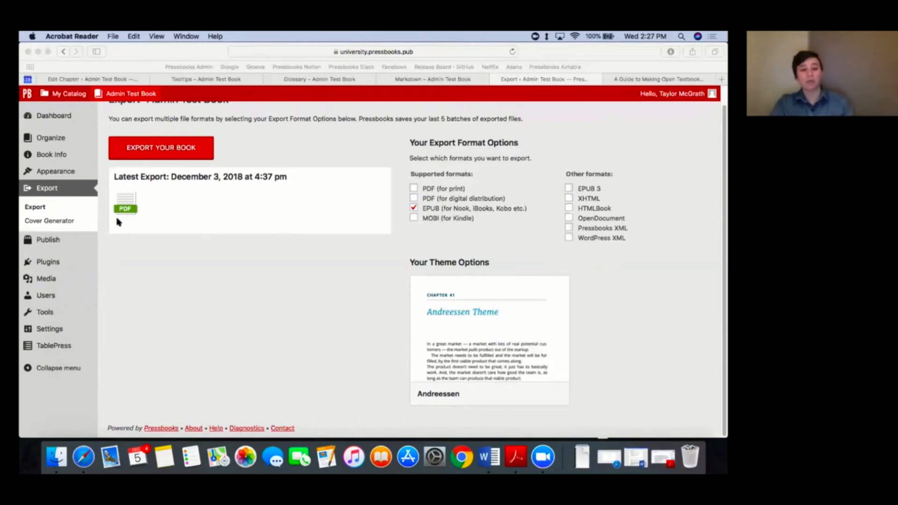
Step: Show the book's installed plugins and go to the TablePress list of tables
click(47, 268)
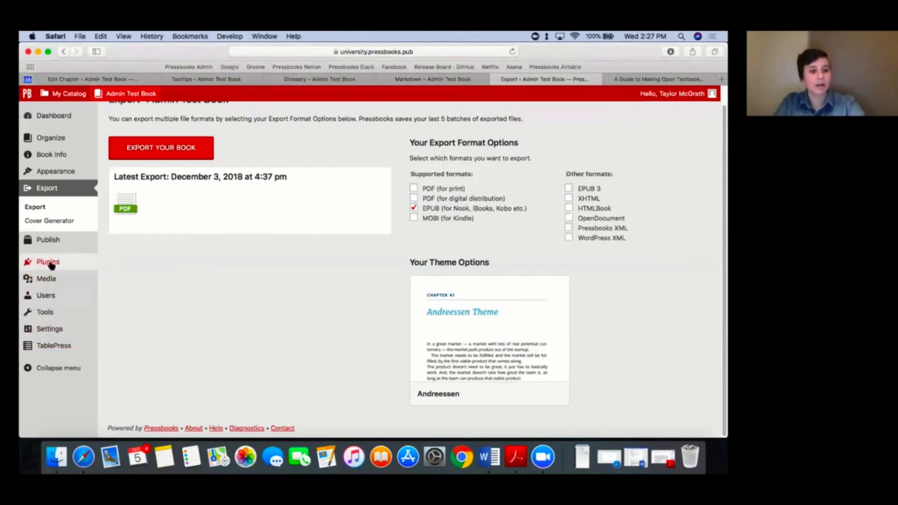
click(49, 262)
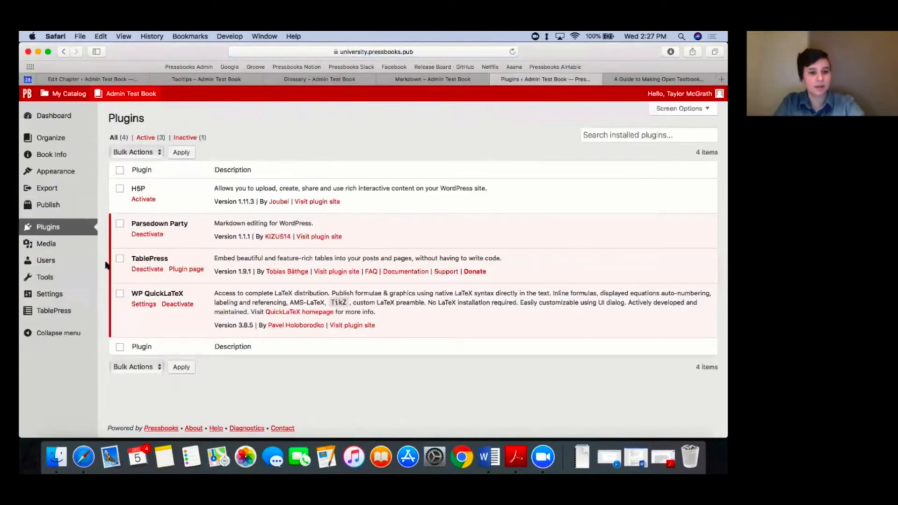
click(54, 311)
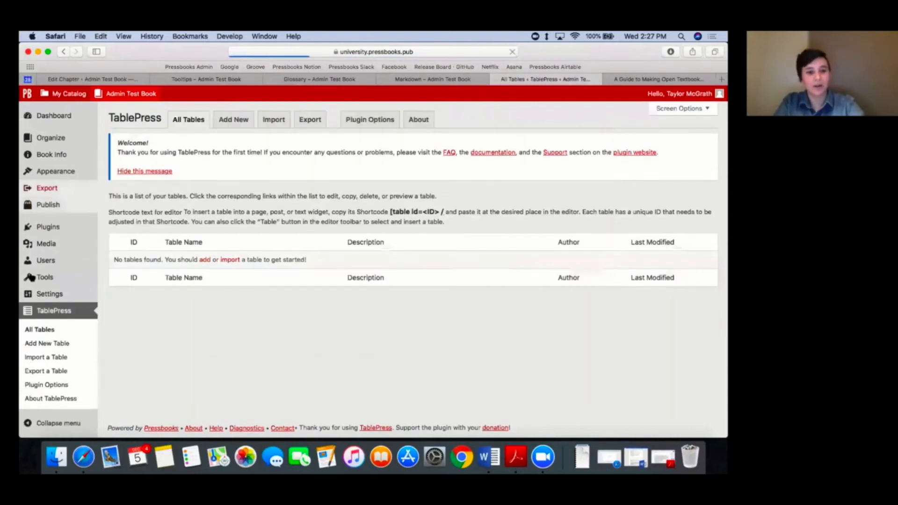
Step: Add a new TablePress table titled "Table Name" with 1 row and 1 column
click(234, 119)
click(174, 318)
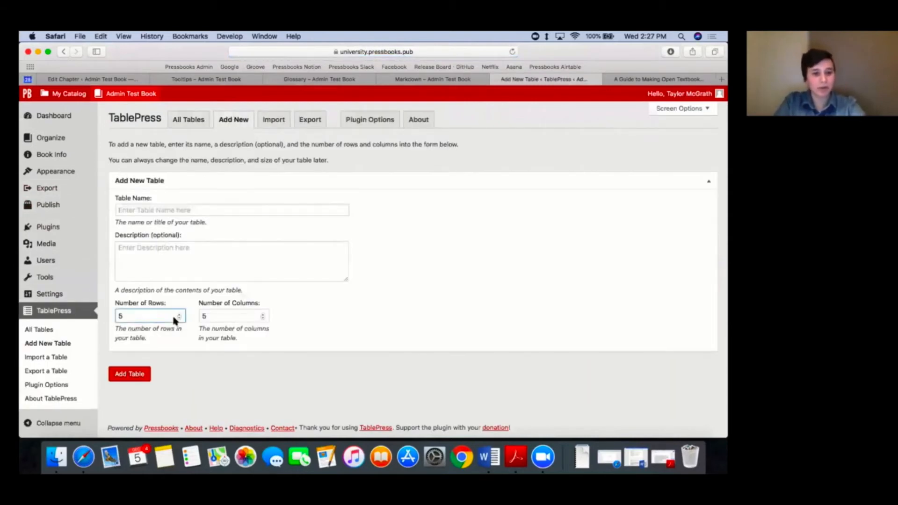
click(178, 318)
click(178, 317)
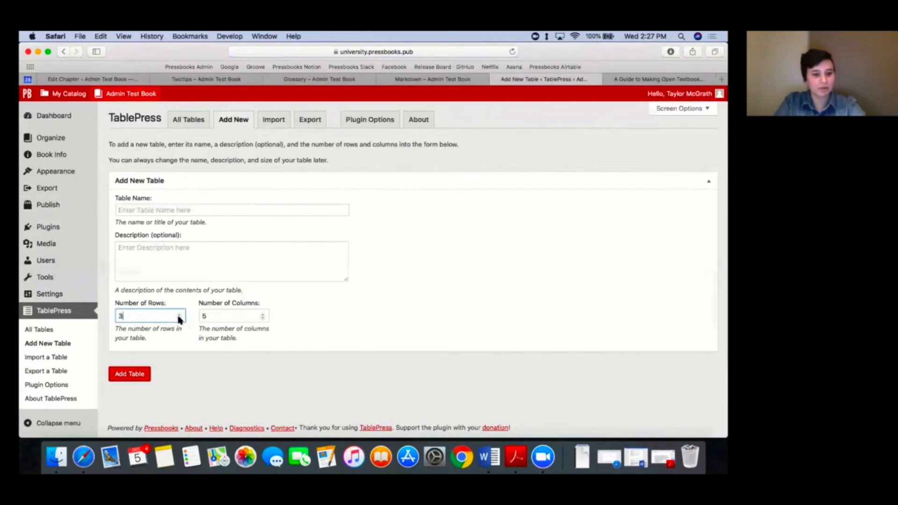
click(262, 319)
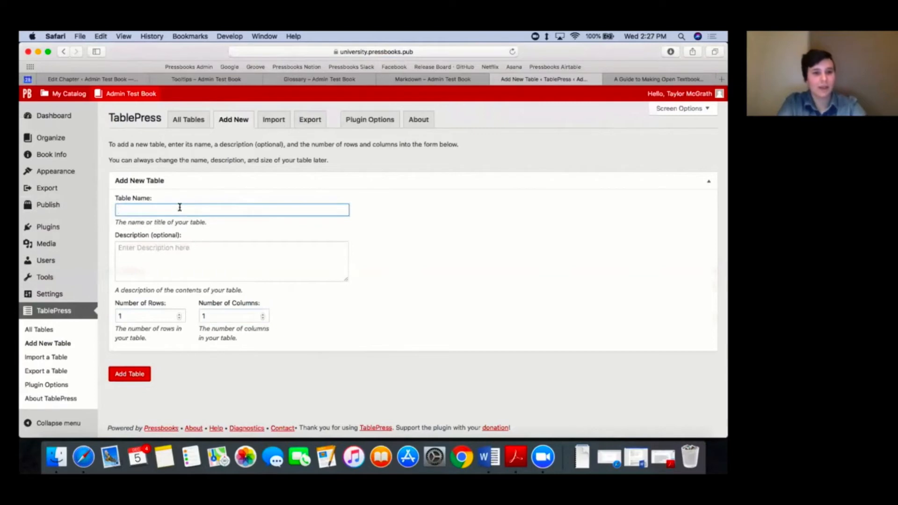
text(Table Name)
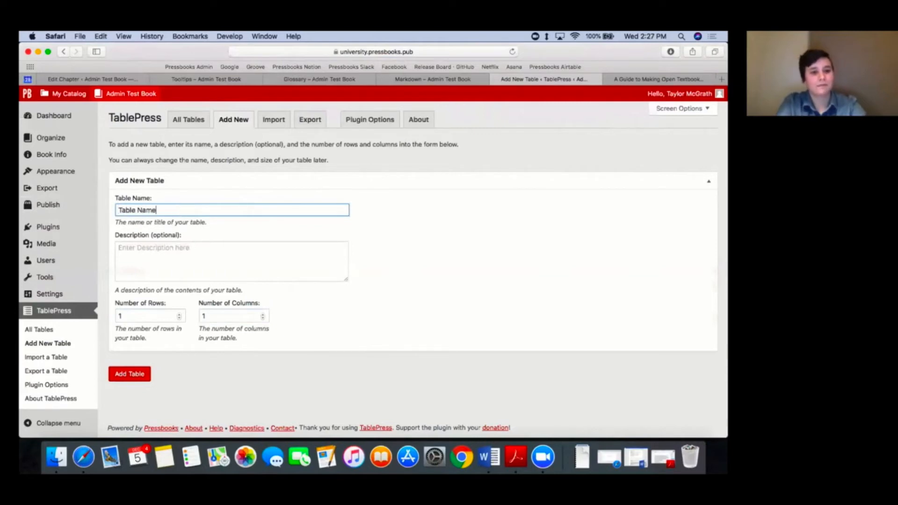
click(136, 372)
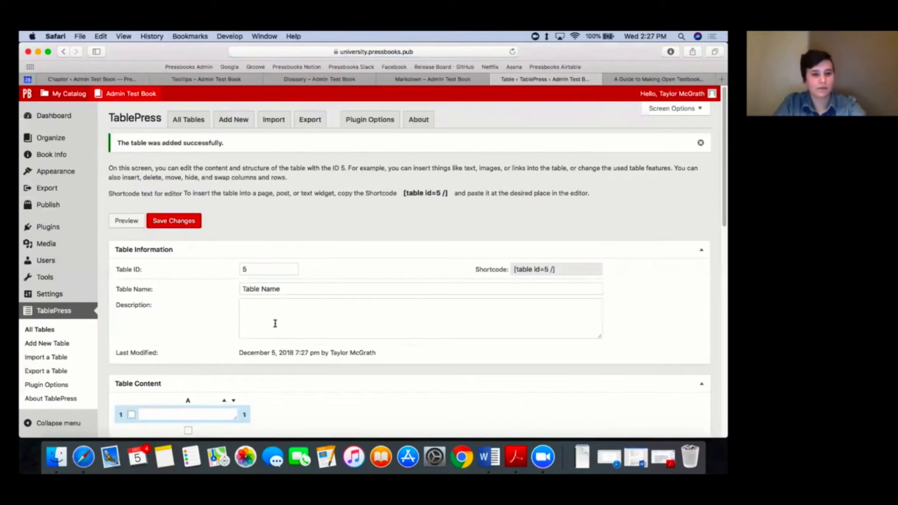
Step: Enter the equation [latex]a^2 + b^2 = c^2[/latex] in the table's only cell and save the table
scroll(275, 323, down, 4)
click(210, 322)
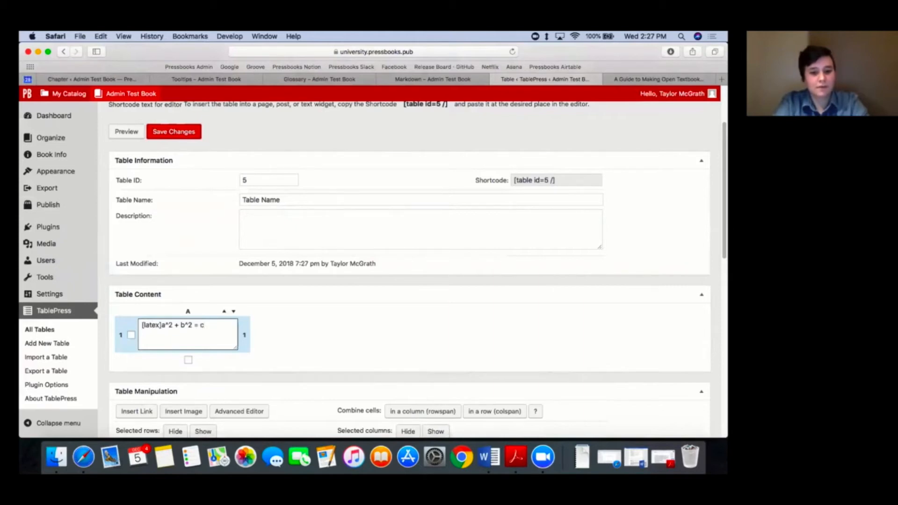
text(c^2)
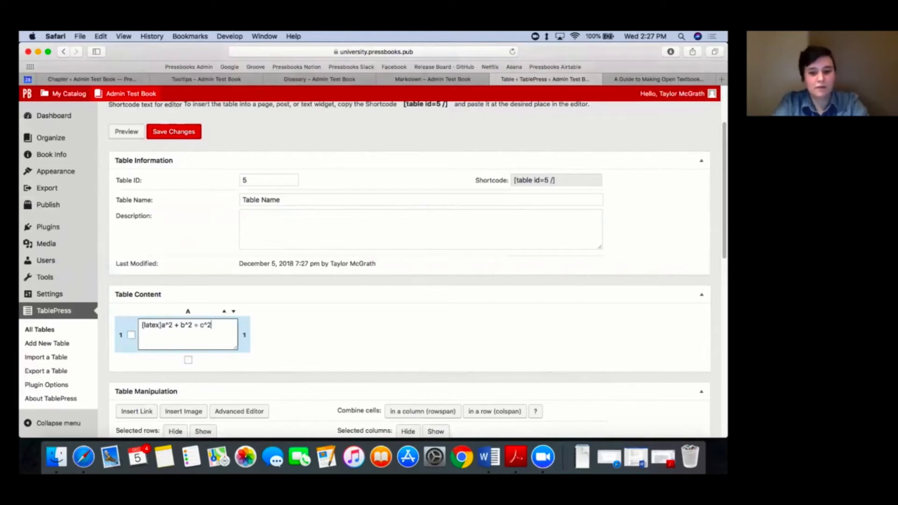
text([/latex)
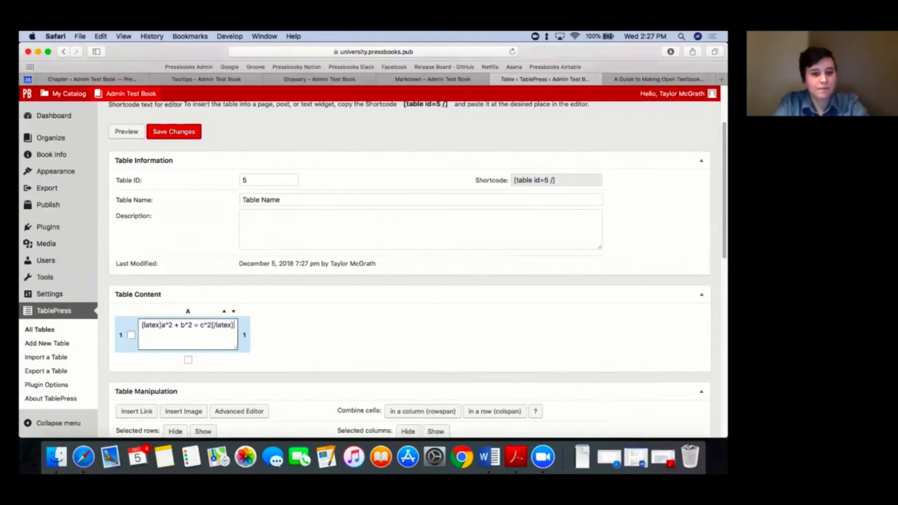
click(349, 348)
scroll(348, 348, down, 5)
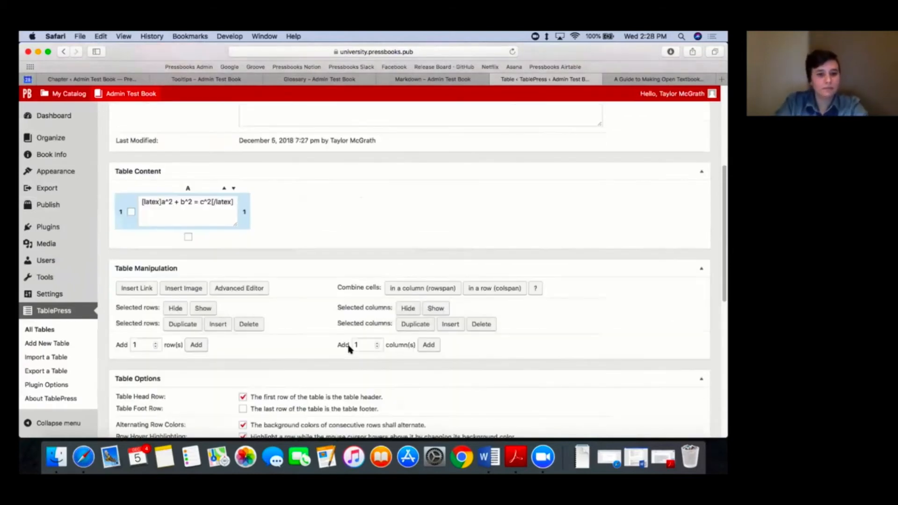
scroll(349, 349, down, 10)
click(166, 352)
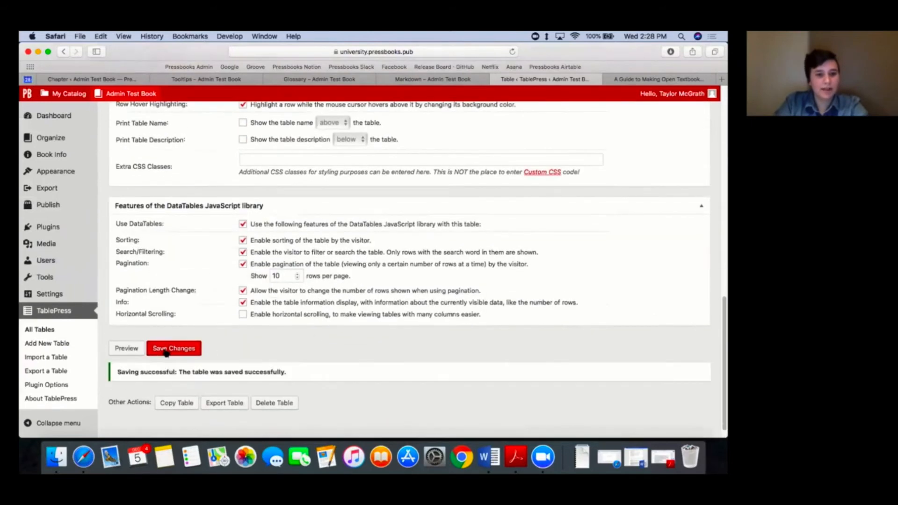
Step: Copy the table's shortcode [table id=5 /] into the body of the TablePress chapter and save the chapter
scroll(301, 307, up, 15)
click(560, 269)
key(super+c)
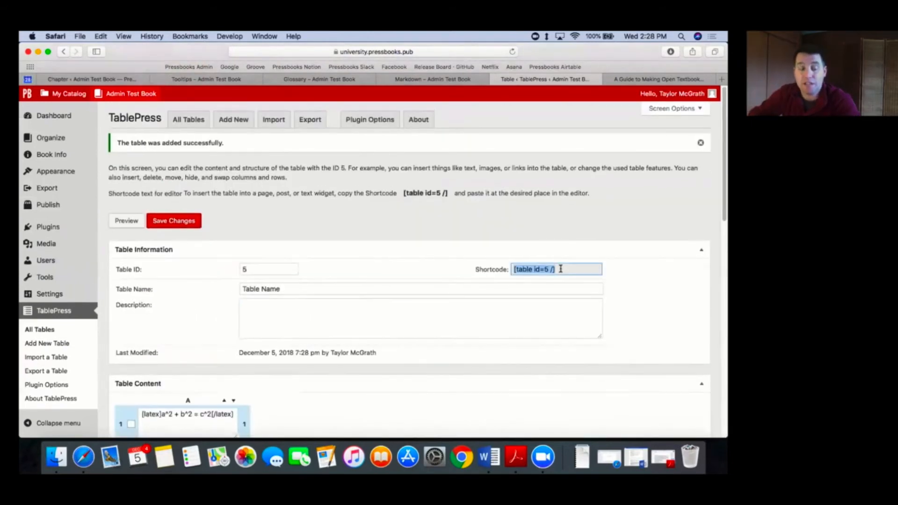
click(417, 226)
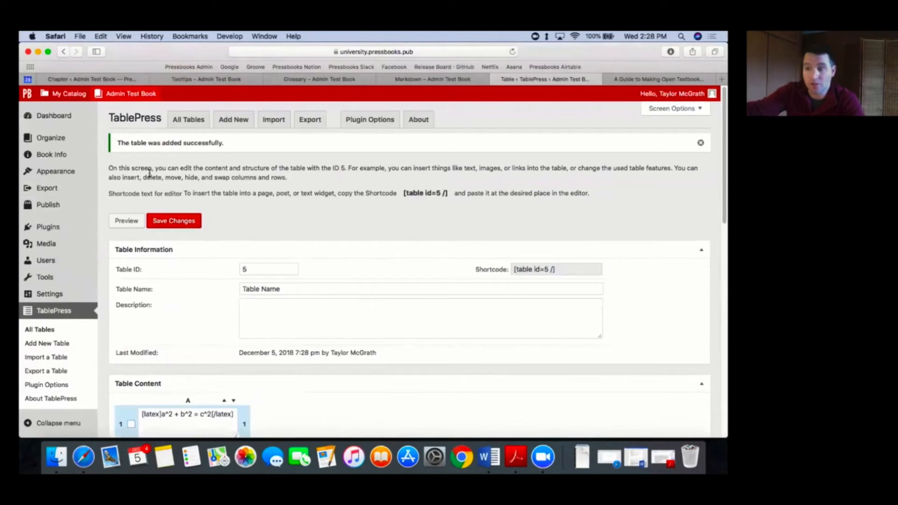
click(59, 143)
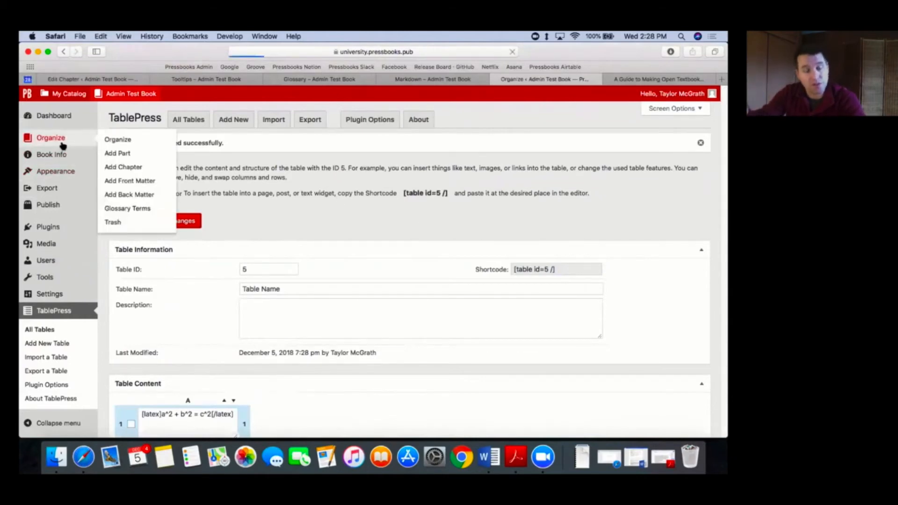
scroll(117, 273, down, 5)
click(137, 281)
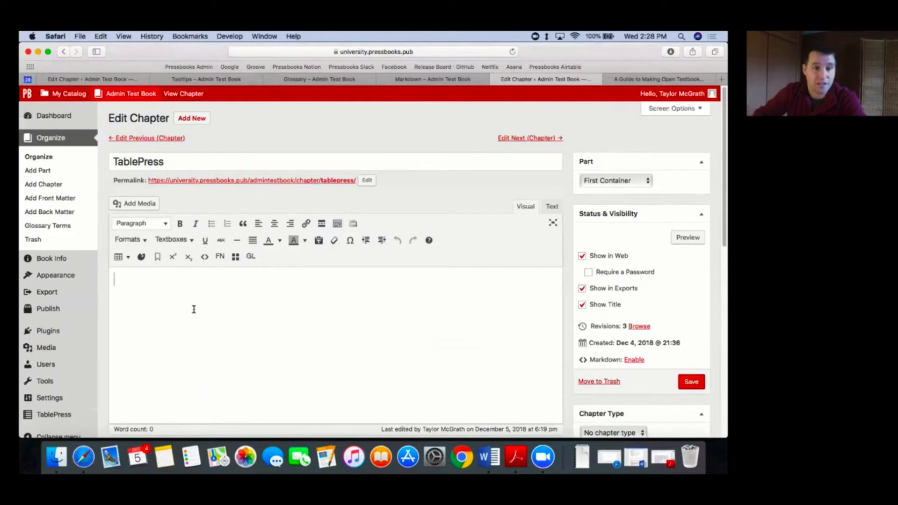
key(super+v)
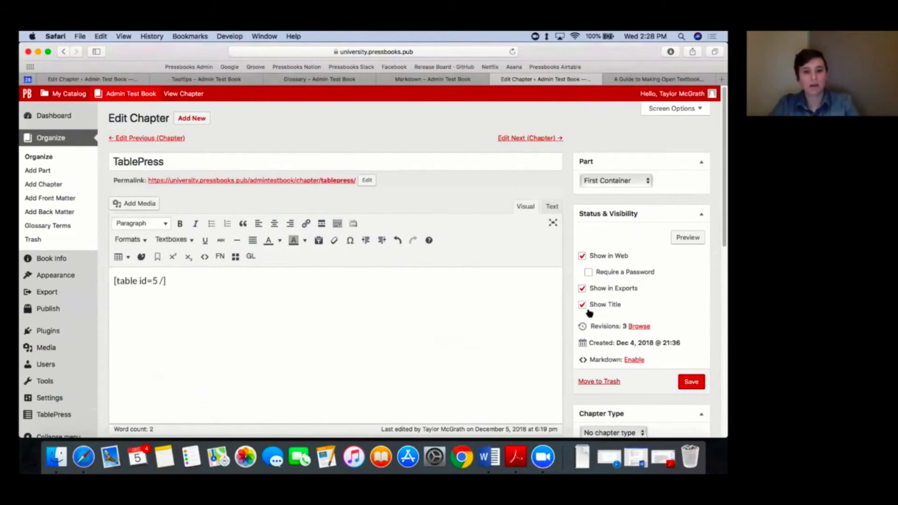
scroll(589, 313, down, 1)
click(690, 355)
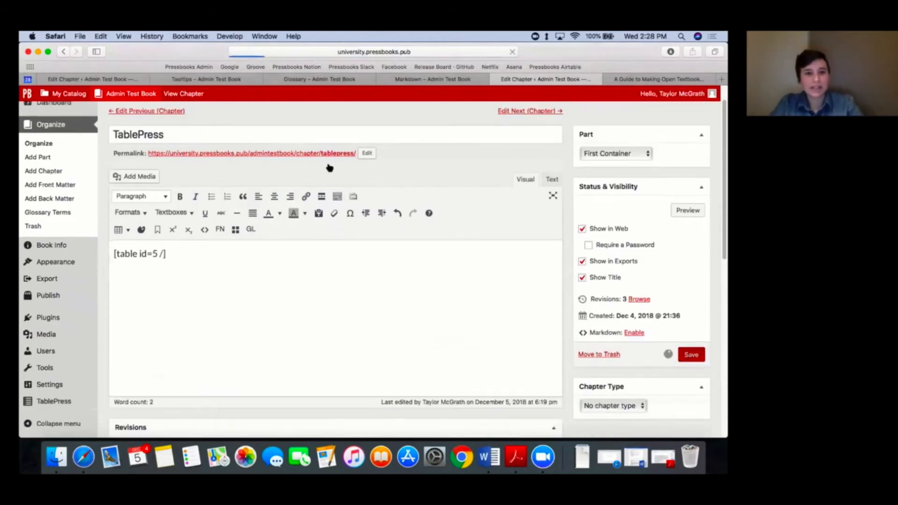
Step: View the TablePress chapter's web page in a new browser tab to check how the table equation renders
right_click(184, 99)
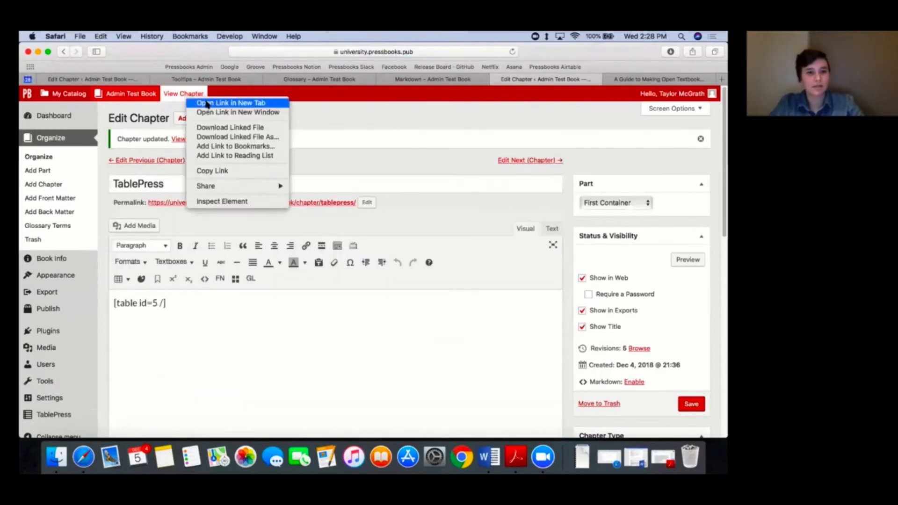
click(204, 103)
click(580, 80)
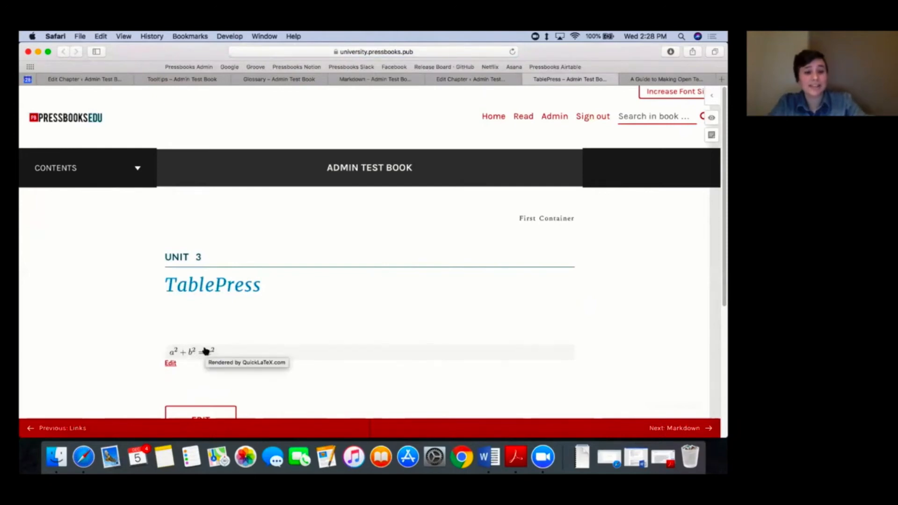
Step: Return to the chapter editor's browser tab and export the Admin Test Book in EPUB format
click(472, 82)
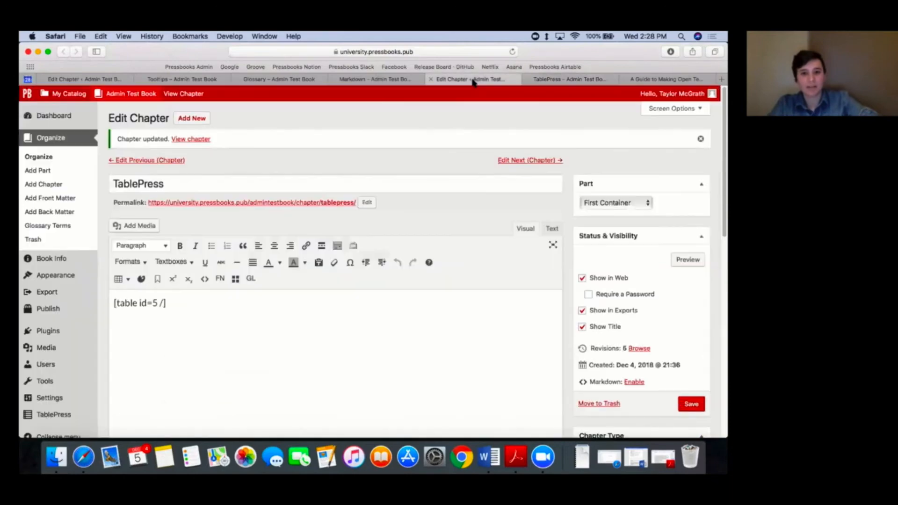
click(47, 292)
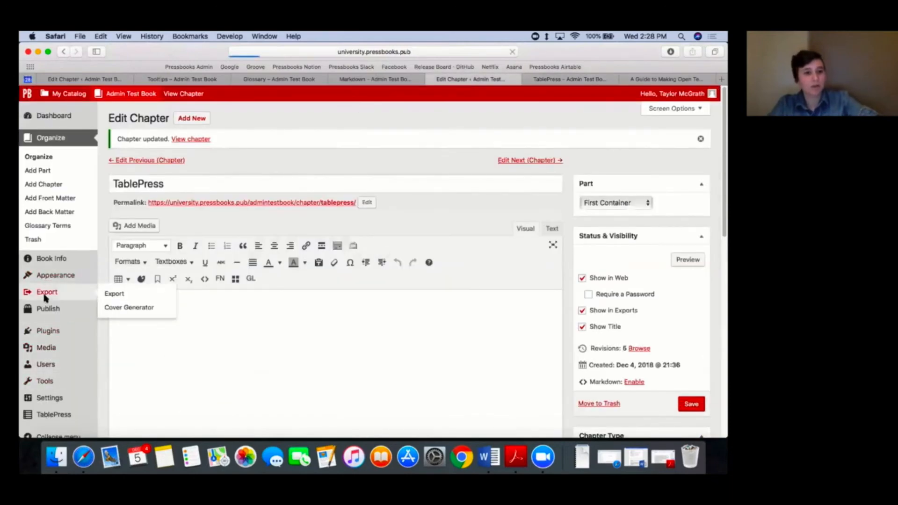
scroll(355, 234, down, 1)
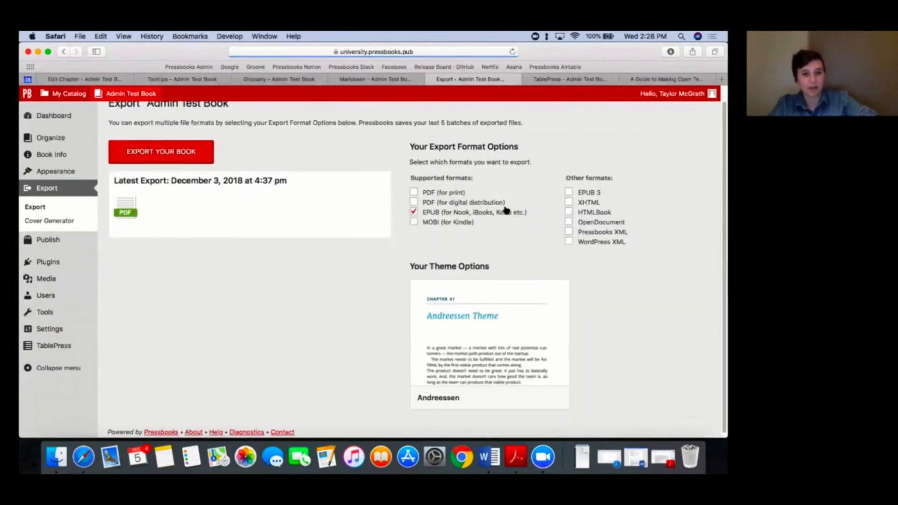
click(149, 155)
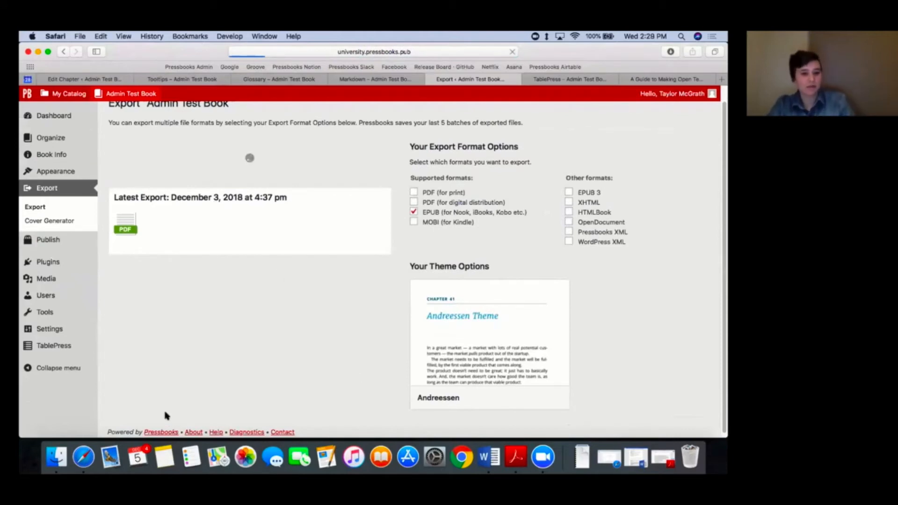
scroll(197, 376, down, 1)
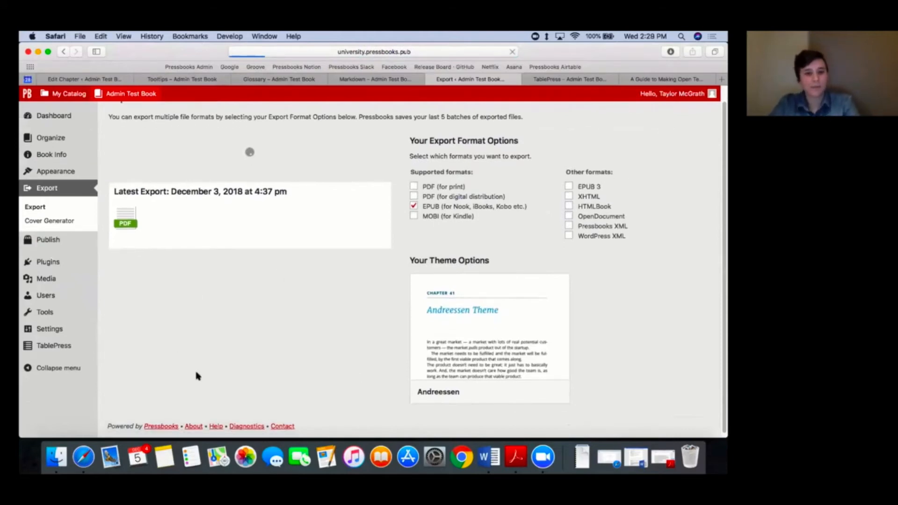
scroll(276, 339, up, 2)
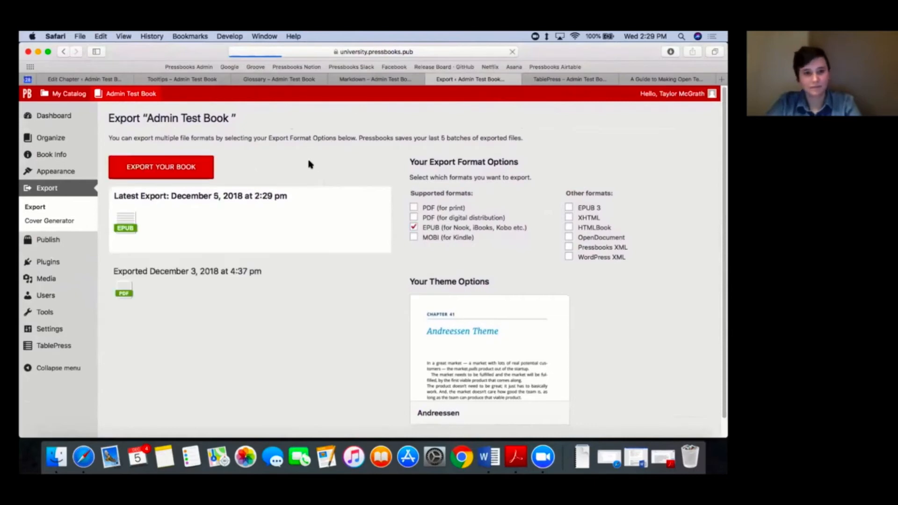
Step: Download the new EPUB export, open it in iBooks and go to the TablePress chapter from its Contents
click(125, 228)
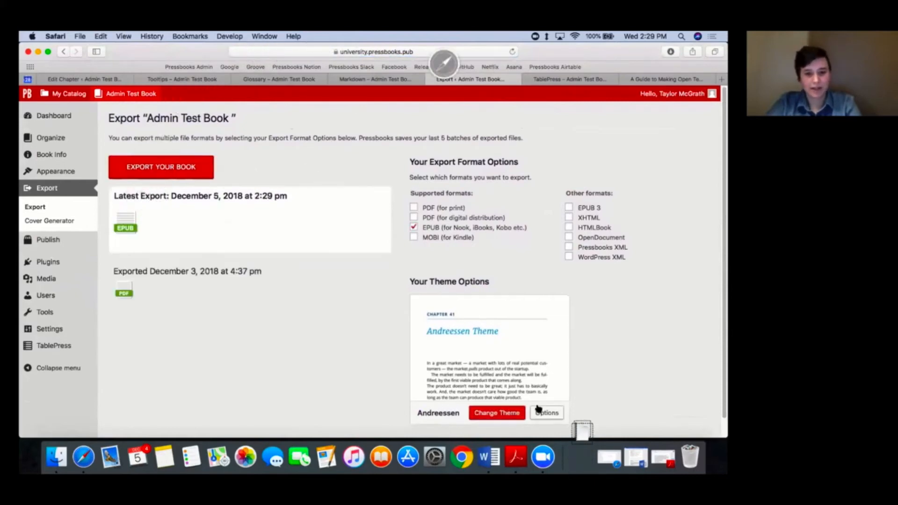
click(581, 456)
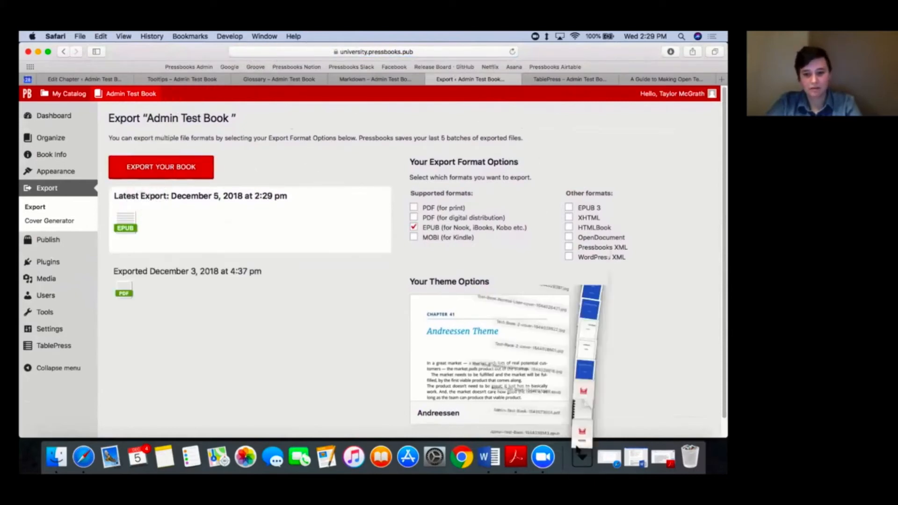
click(586, 412)
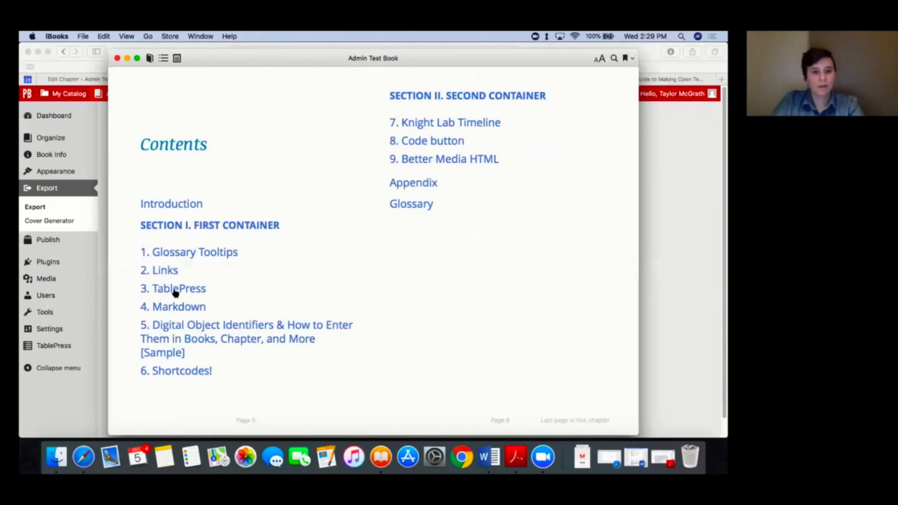
click(174, 290)
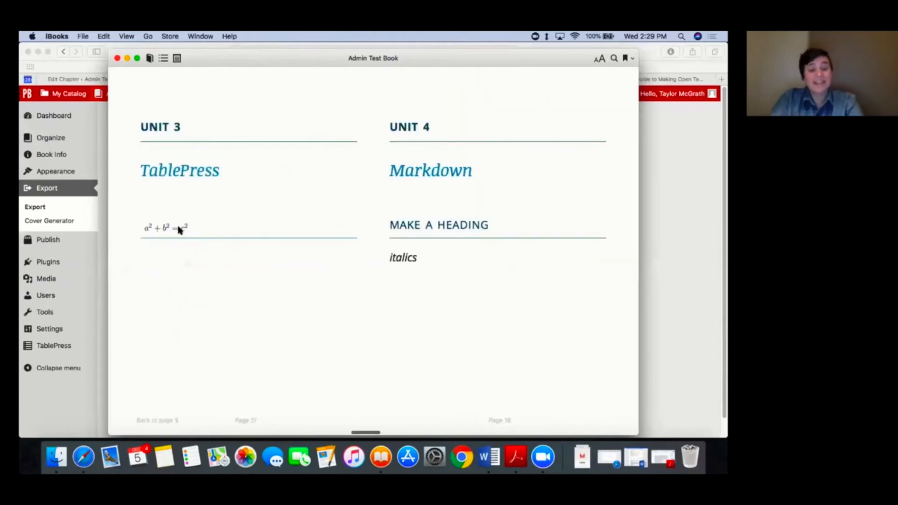
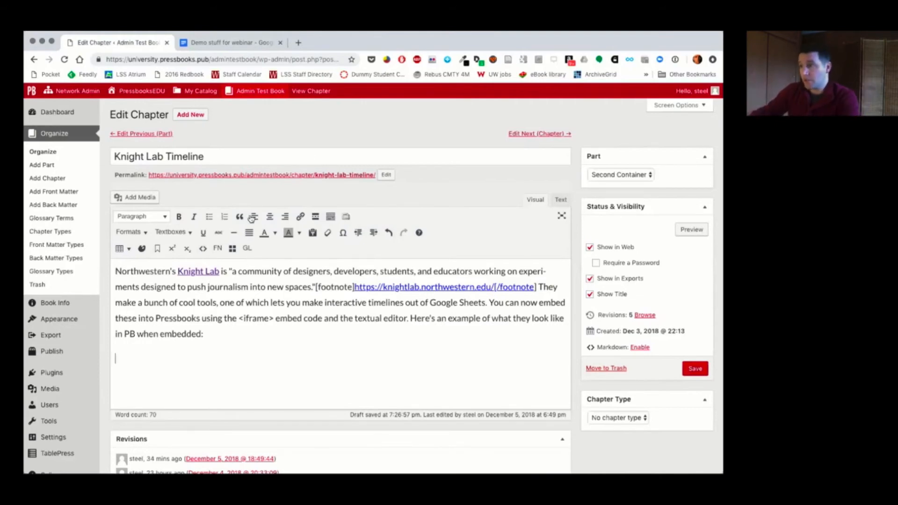
Step: Copy the sample timeline's iframe code from the Demo stuff for webinar document into the Knight Lab Timeline chapter's HTML source, replacing &nbsp;, and save
click(561, 201)
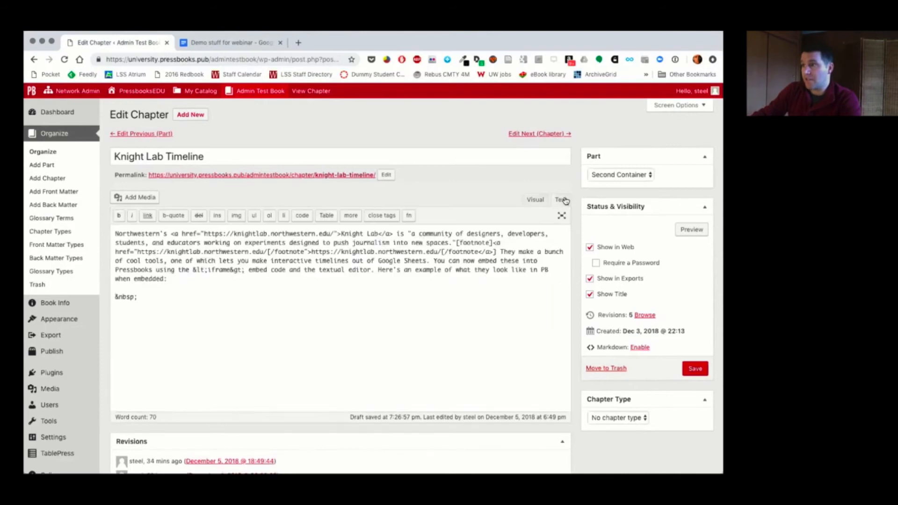
click(222, 41)
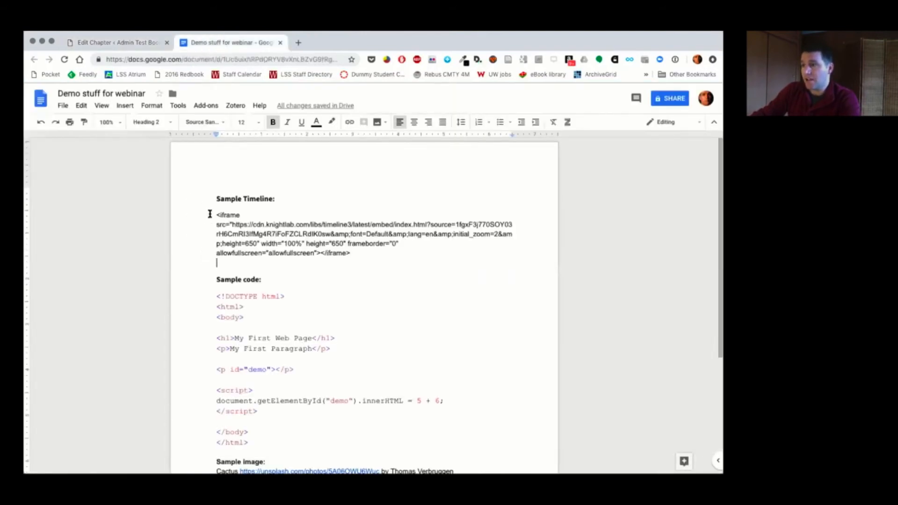
drag(216, 212, 363, 252)
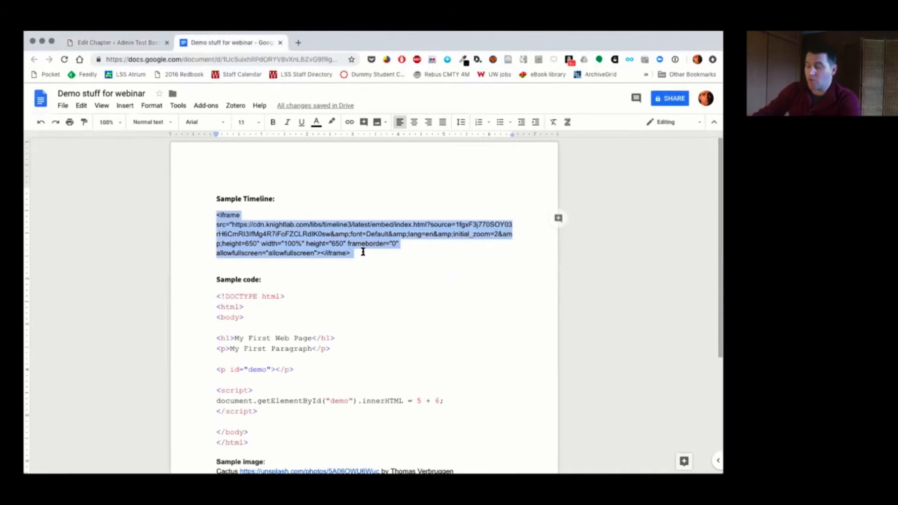
key(shift+Left)
key(super+c)
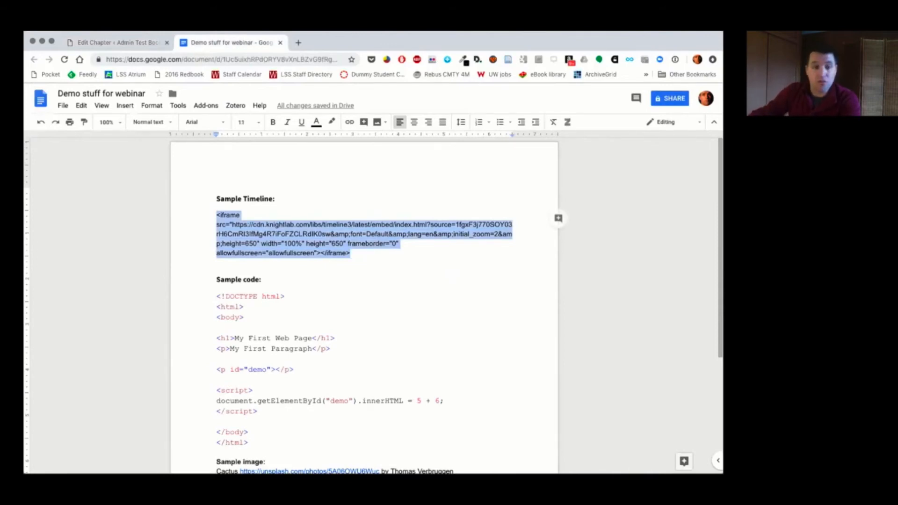
click(107, 41)
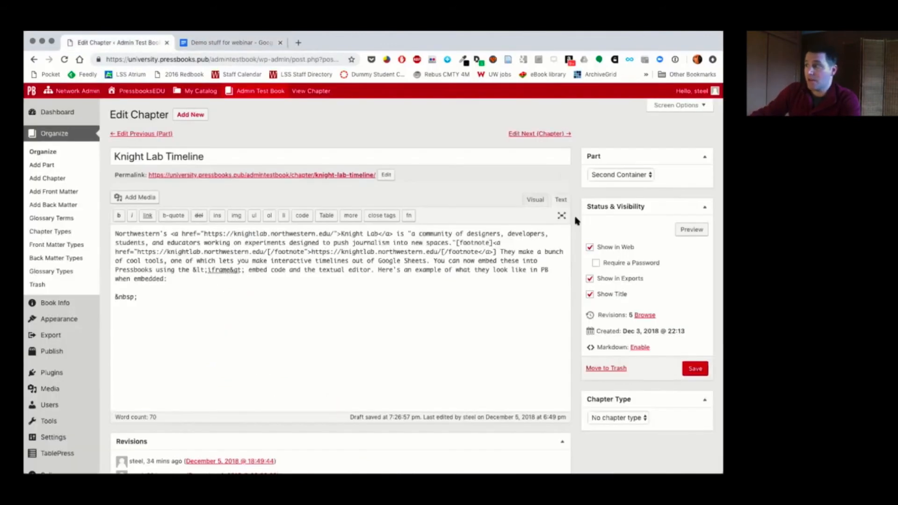
drag(138, 297, 112, 295)
key(super+v)
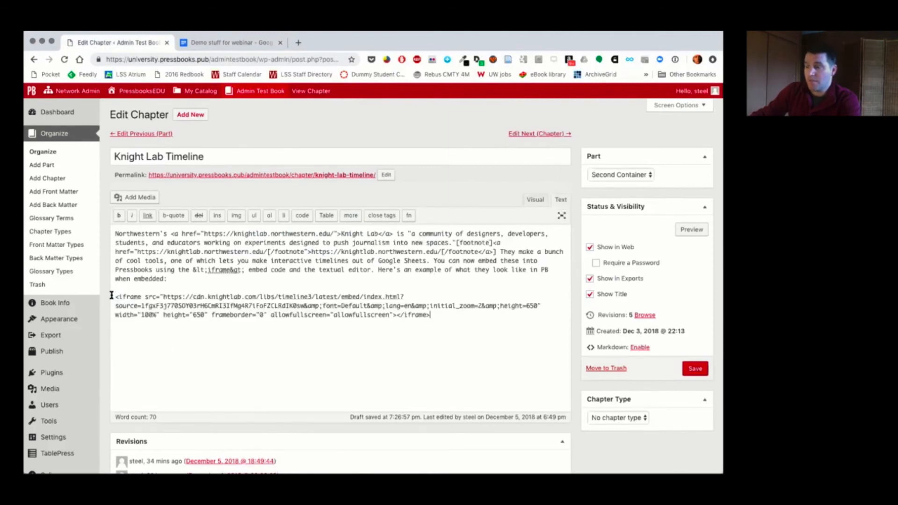
click(534, 200)
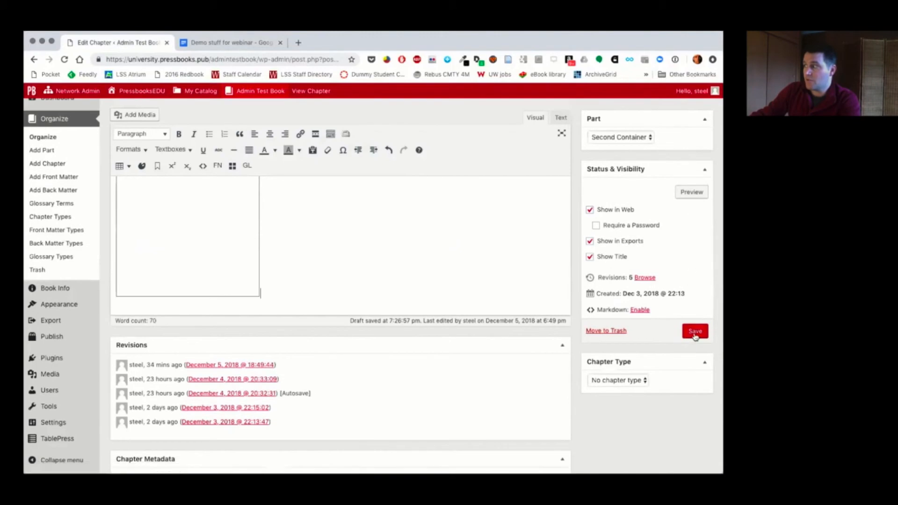
click(695, 332)
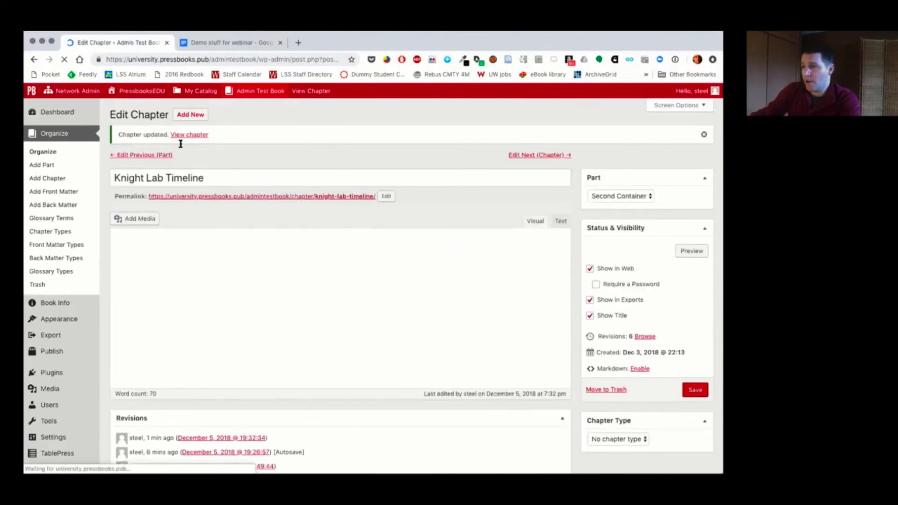
Step: View the Knight Lab Timeline chapter's web page and browse the embedded timeline's events up to Publishes New Goose
click(189, 136)
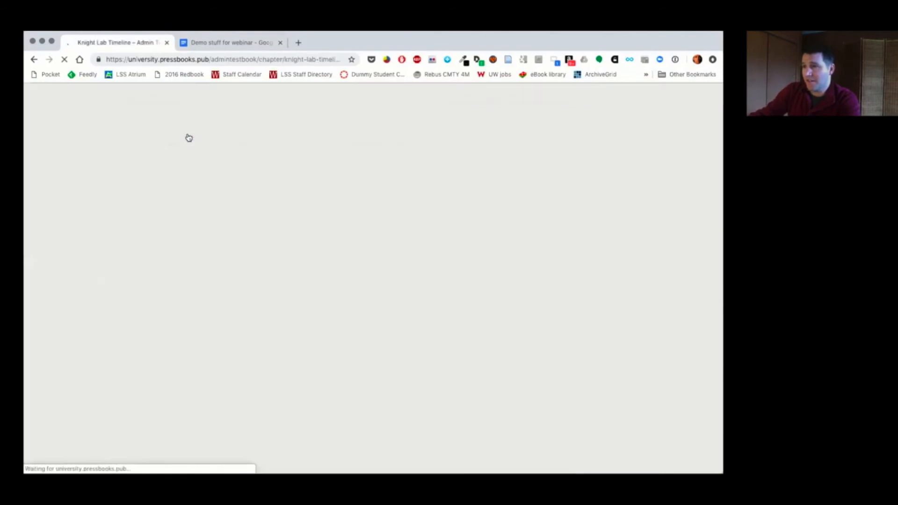
scroll(285, 286, down, 5)
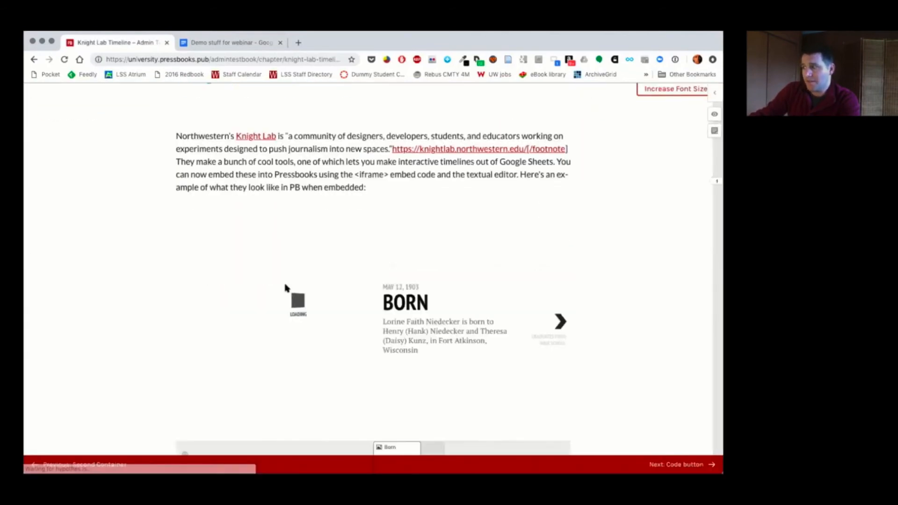
scroll(287, 289, down, 2)
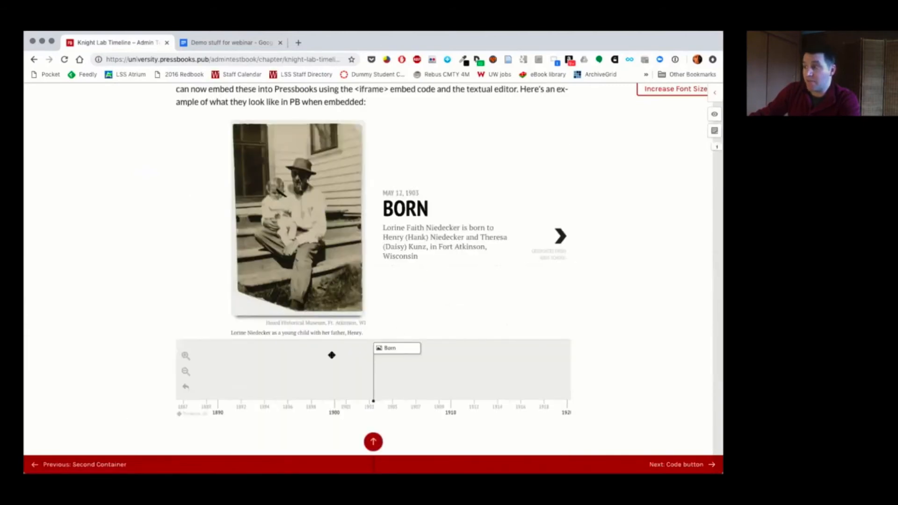
click(562, 237)
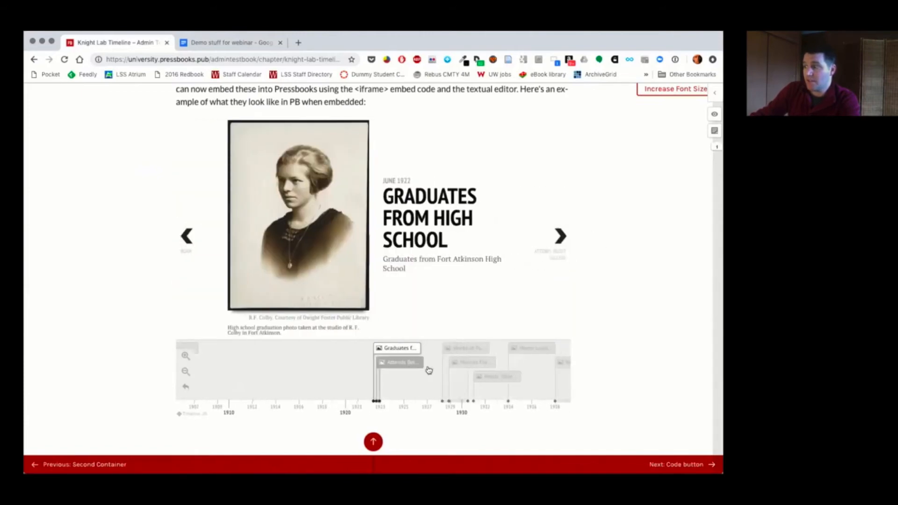
click(538, 348)
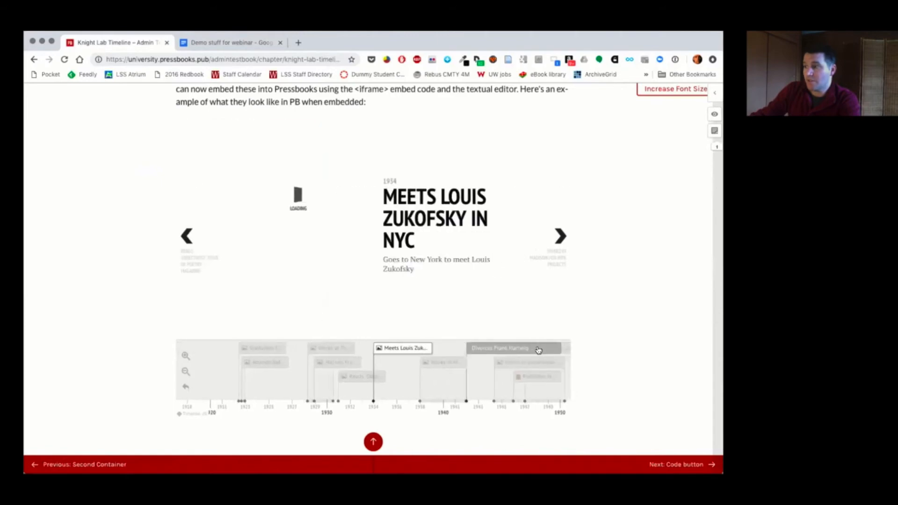
click(525, 379)
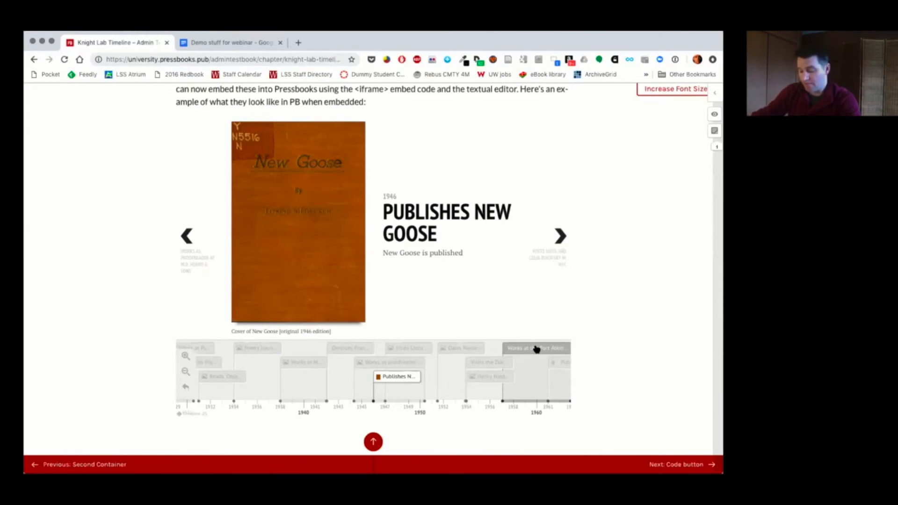
scroll(514, 329, up, 5)
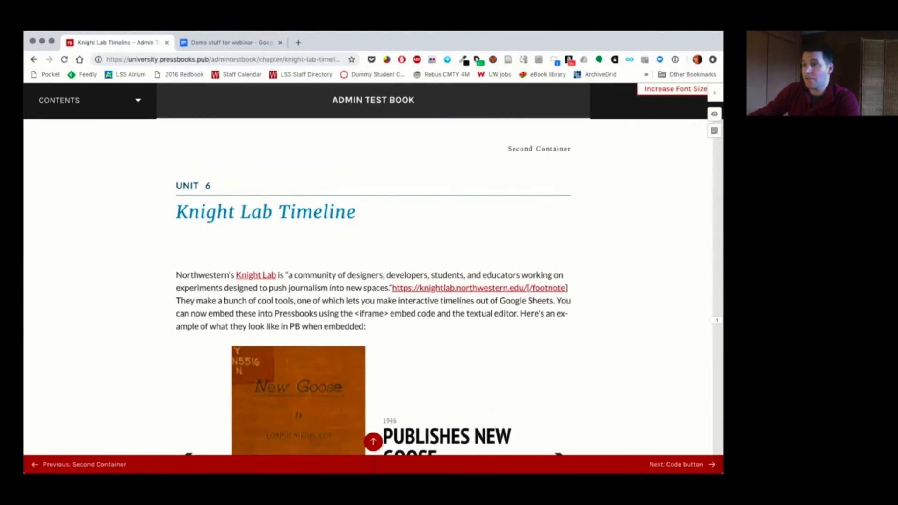
Step: Show the page's annotation highlights and read the note on "Here's an example", resizing the annotation sidebar before closing it
drag(23, 240, 0, 240)
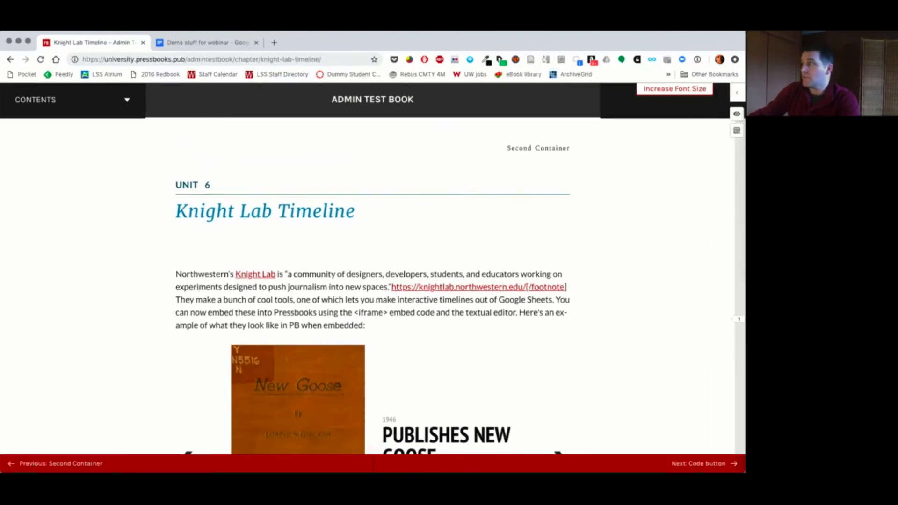
click(736, 114)
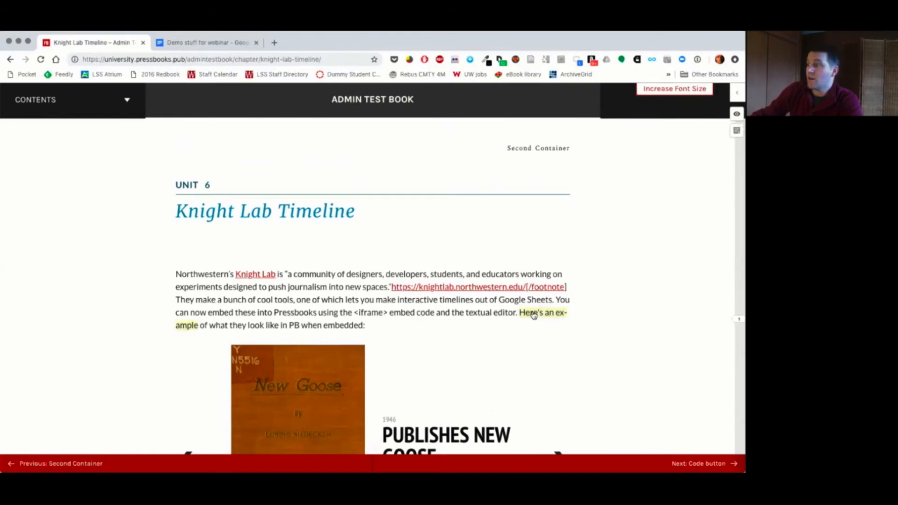
click(533, 315)
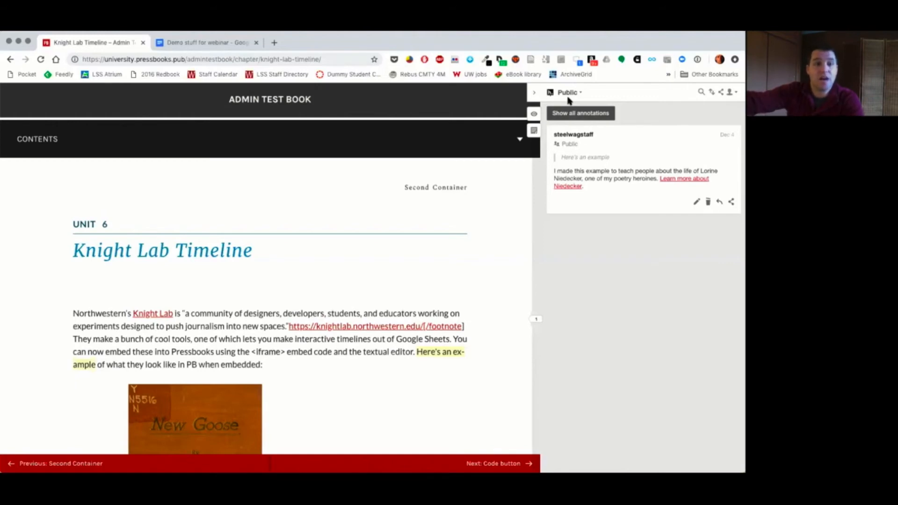
mouse_move(533, 92)
mouse_down()
mouse_move(451, 93)
mouse_move(646, 91)
mouse_move(167, 95)
mouse_move(563, 100)
mouse_move(511, 100)
mouse_up()
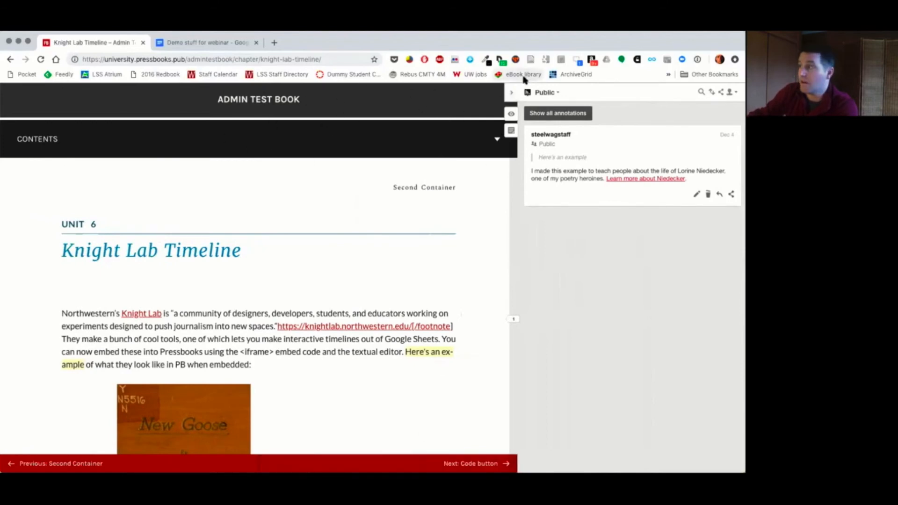
click(512, 95)
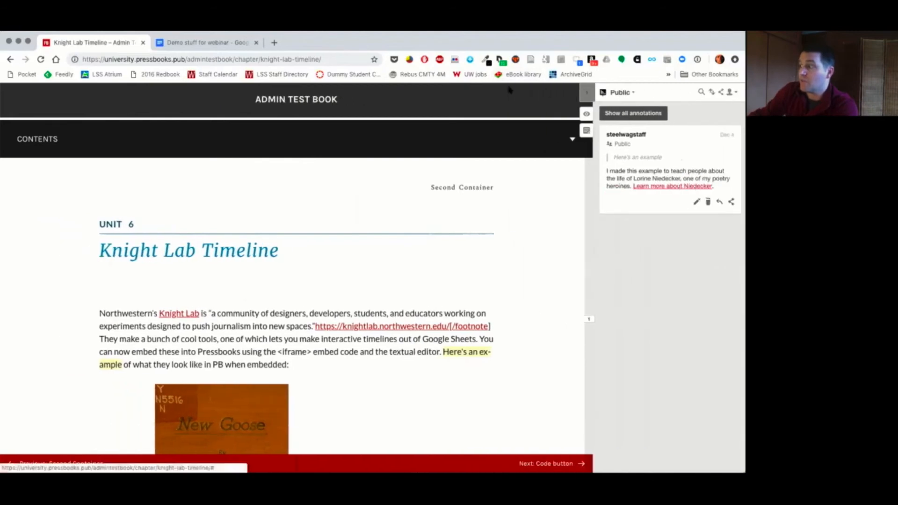
click(646, 92)
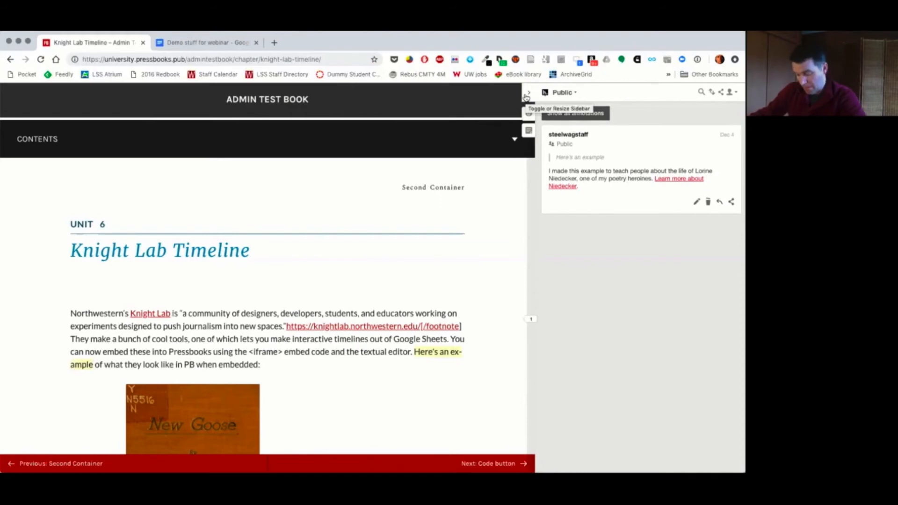
click(525, 97)
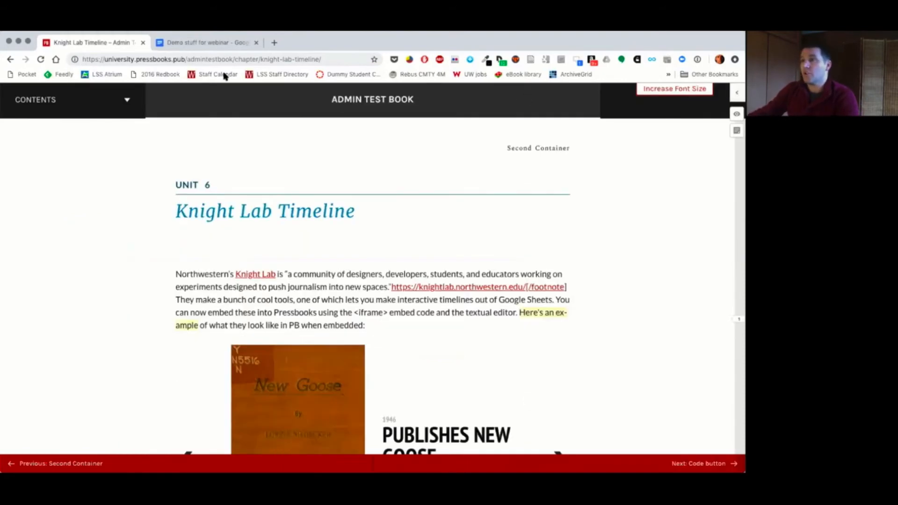
Step: Go through the Admin Test Book's home page to its admin dashboard and open the Code button chapter for editing
click(356, 101)
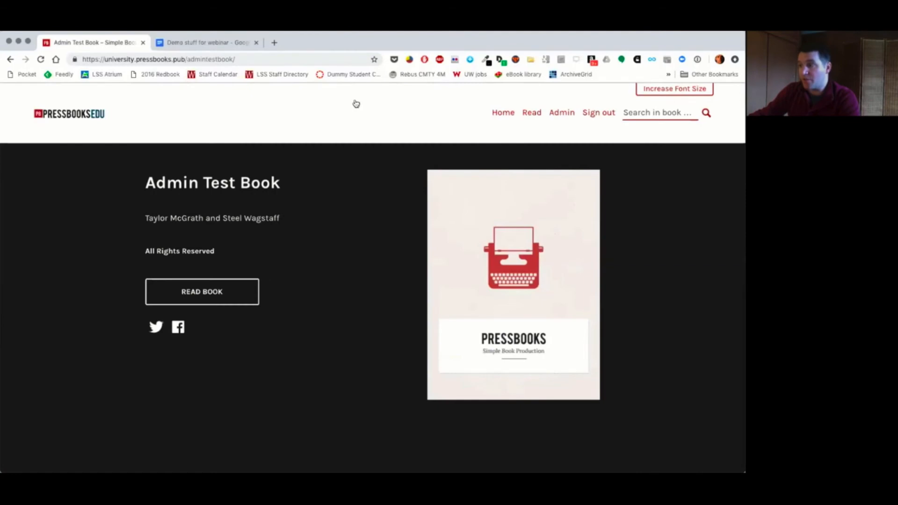
click(565, 116)
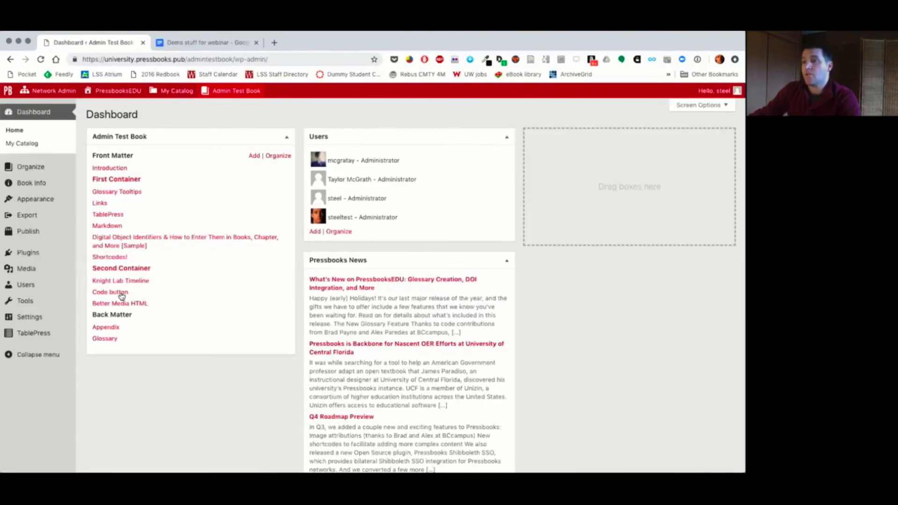
click(117, 293)
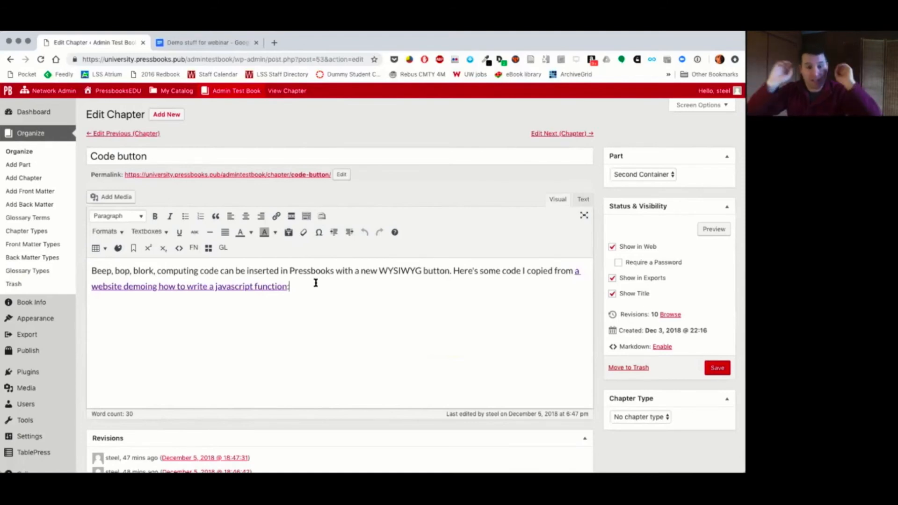
Step: Copy the sample HTML code from the Demo stuff for webinar document into a new paragraph below the Code button chapter's intro text
key(Return)
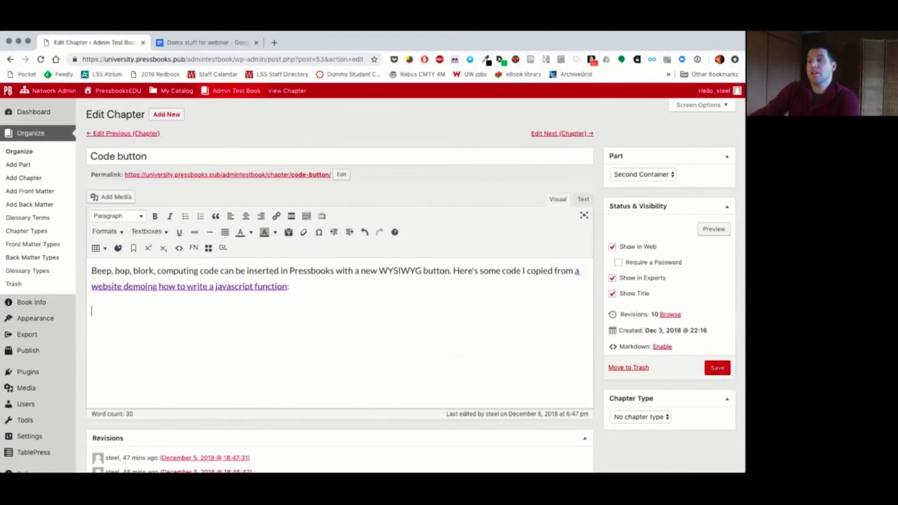
click(166, 48)
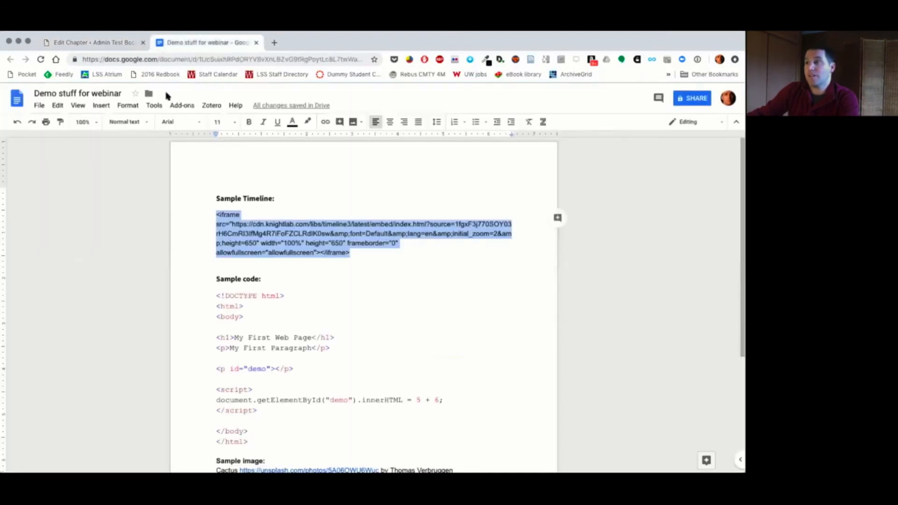
click(216, 294)
scroll(253, 346, down, 2)
scroll(255, 337, down, 1)
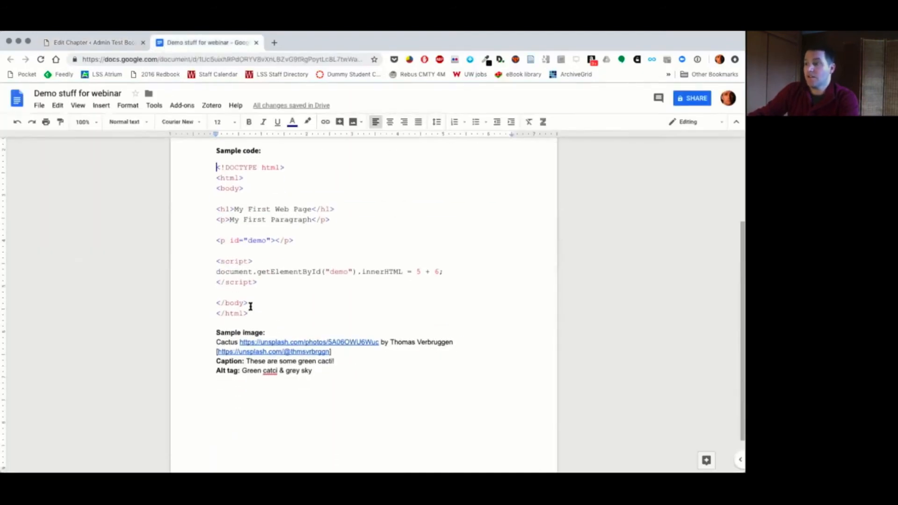
shift+click(252, 310)
key(ctrl+c)
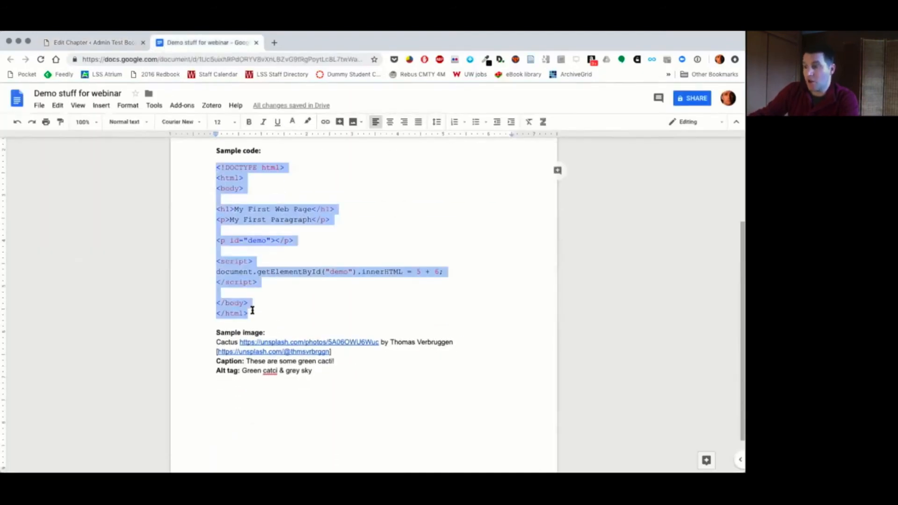
click(94, 42)
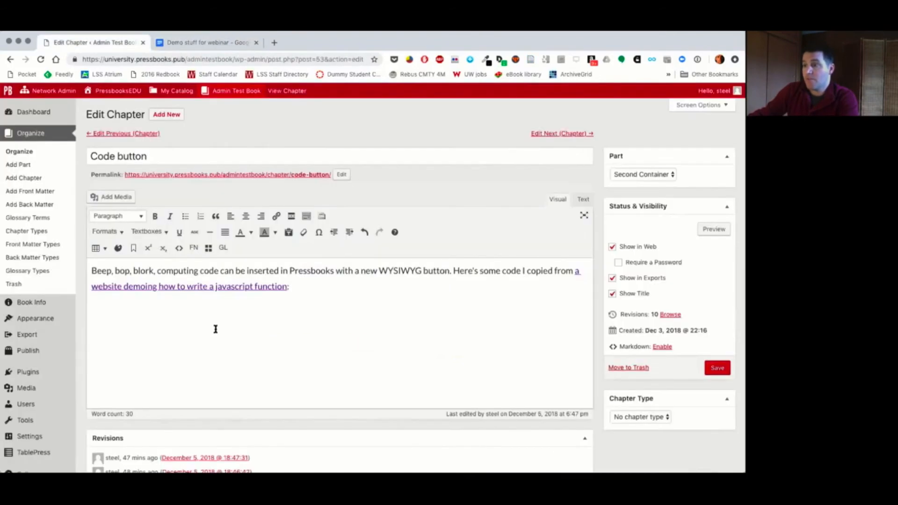
key(ctrl+v)
scroll(178, 381, down, 3)
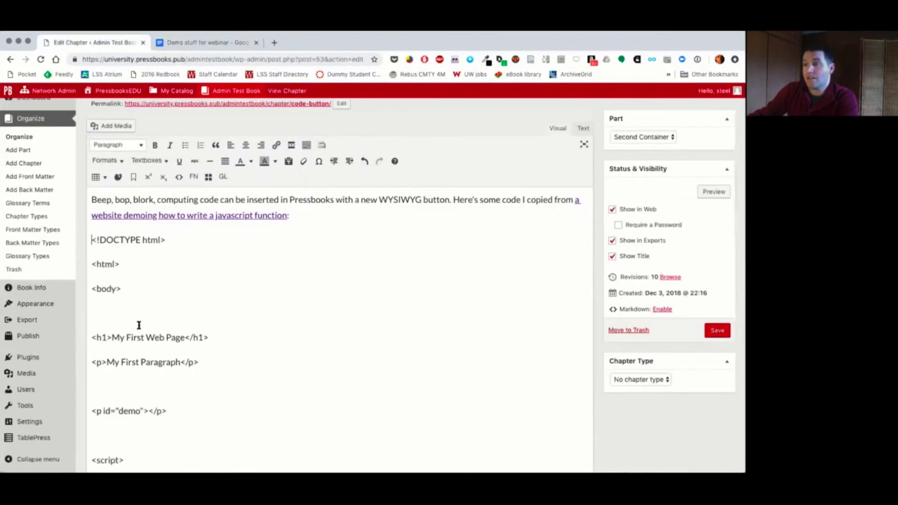
scroll(139, 325, down, 9)
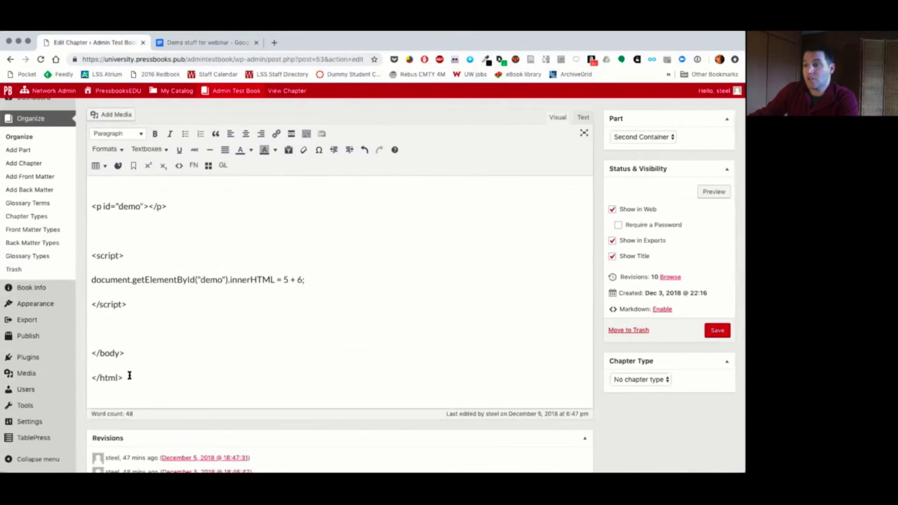
Step: Format all the pasted sample code, through the closing </html> line, as Code and save the chapter
shift+click(129, 375)
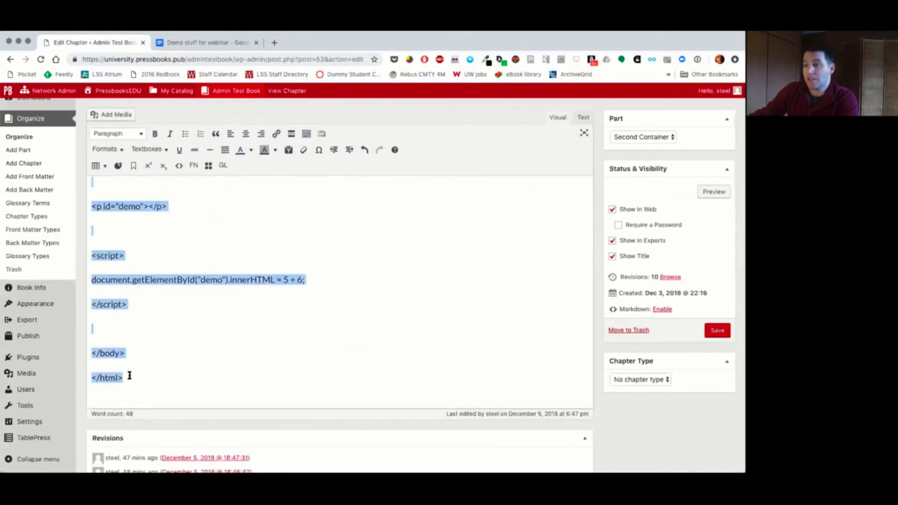
click(181, 168)
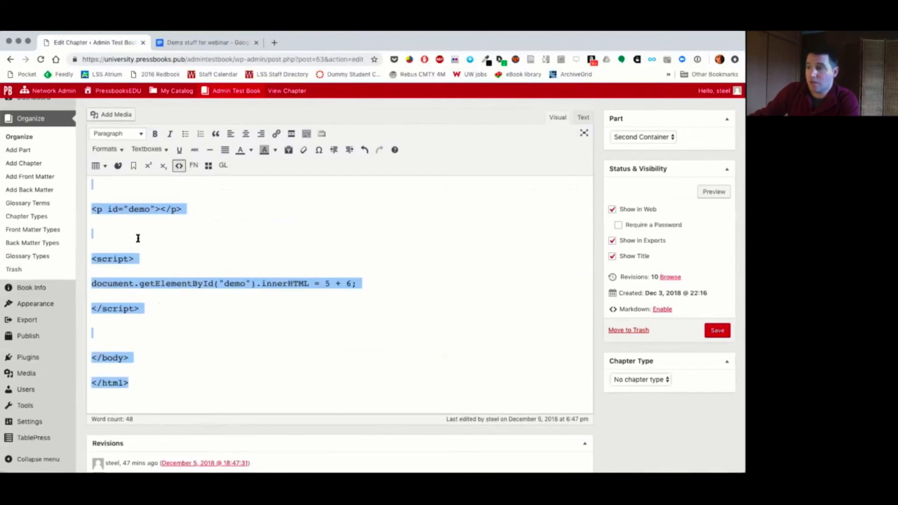
click(708, 331)
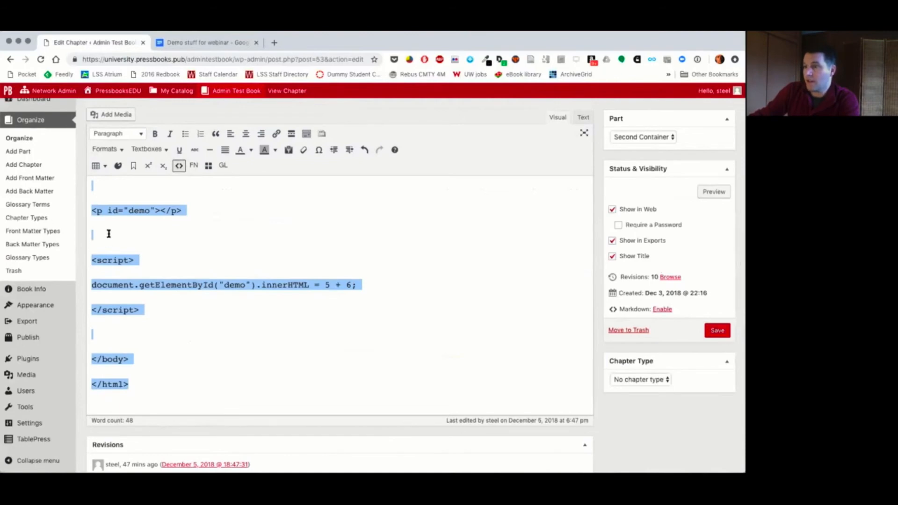
Step: Remove the empty lines between the lines of the pasted sample code, from the opening <html> tag to the closing </html> tag
key(BackSpace)
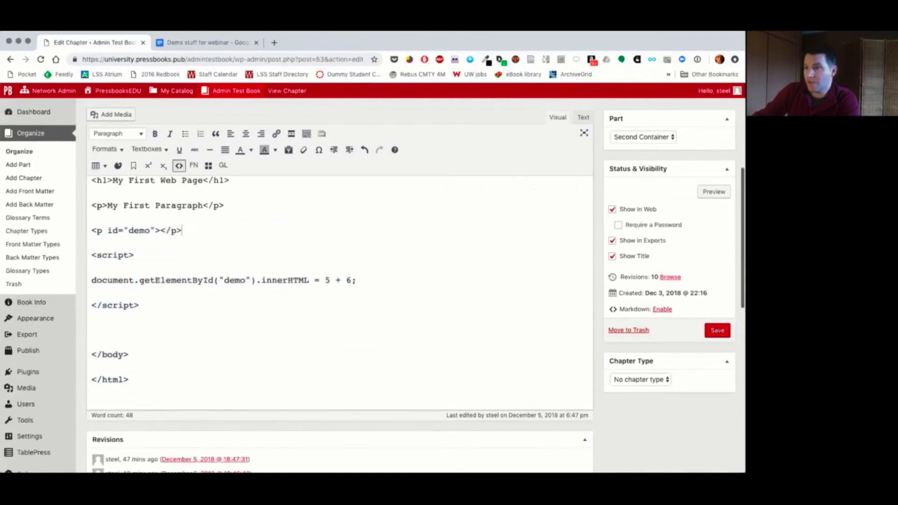
key(Down)
key(Down)
key(Down)
key(Down)
key(Down)
key(BackSpace)
key(Up)
key(Up)
key(Up)
key(Up)
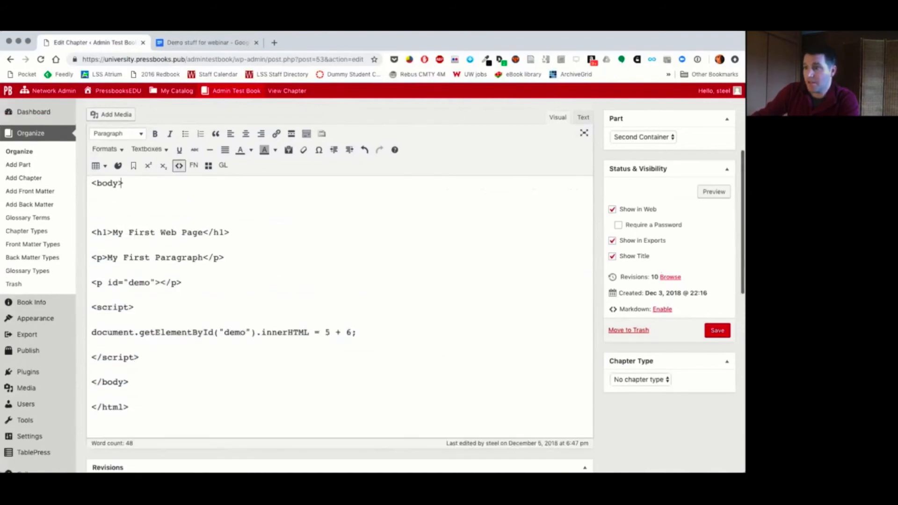
key(Down)
key(BackSpace)
key(Up)
key(Up)
key(Up)
key(Down)
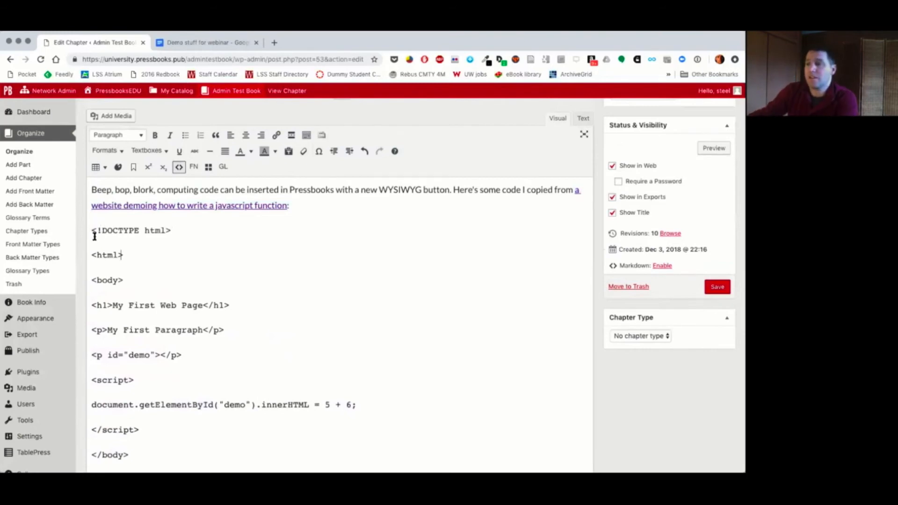
Step: Add a new line reading <body> directly below the intro paragraph and format it as Code
click(299, 203)
key(Return)
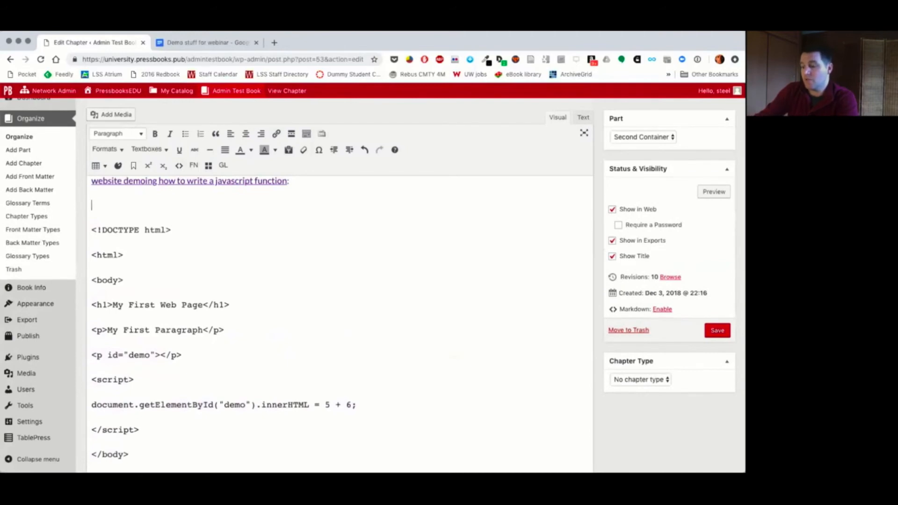
text(<body>)
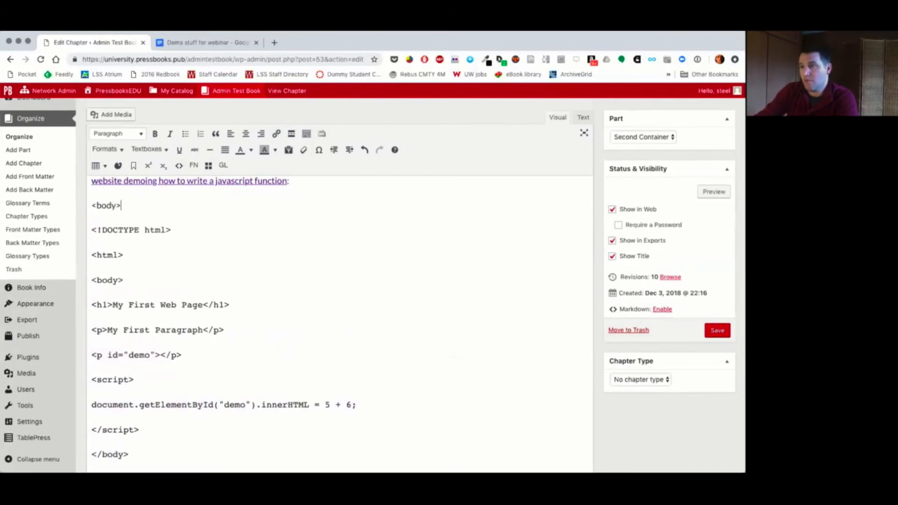
key(shift+Left)
key(shift+Left)
key(shift+Left)
key(shift+Left)
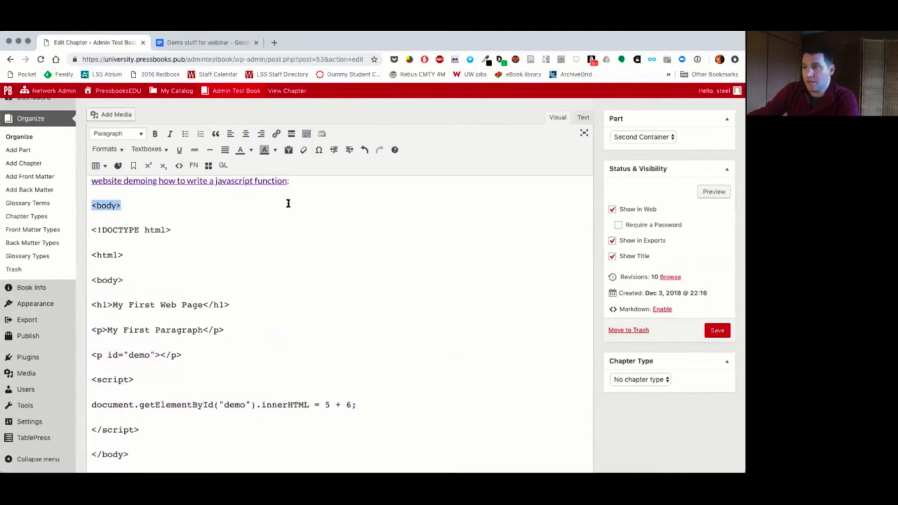
click(178, 165)
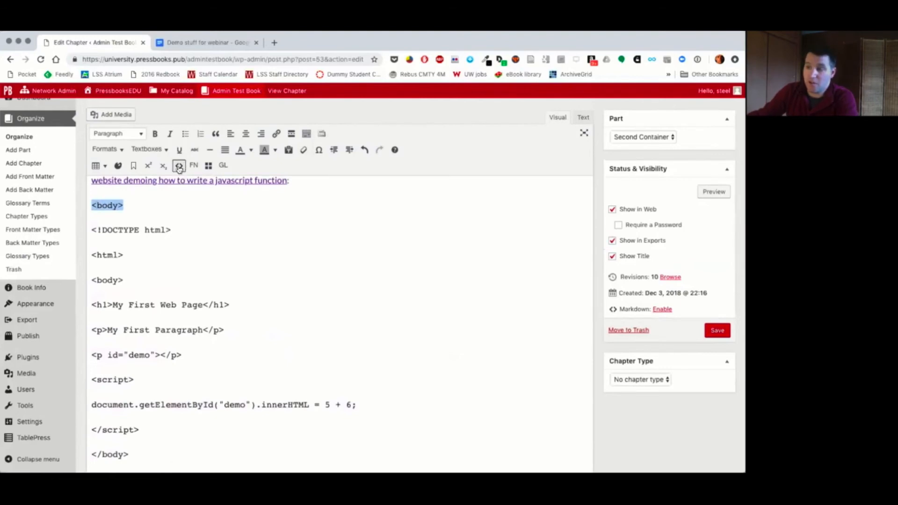
Step: Preview the Code button chapter and examine how the formatted sample code displays on the web page
click(711, 191)
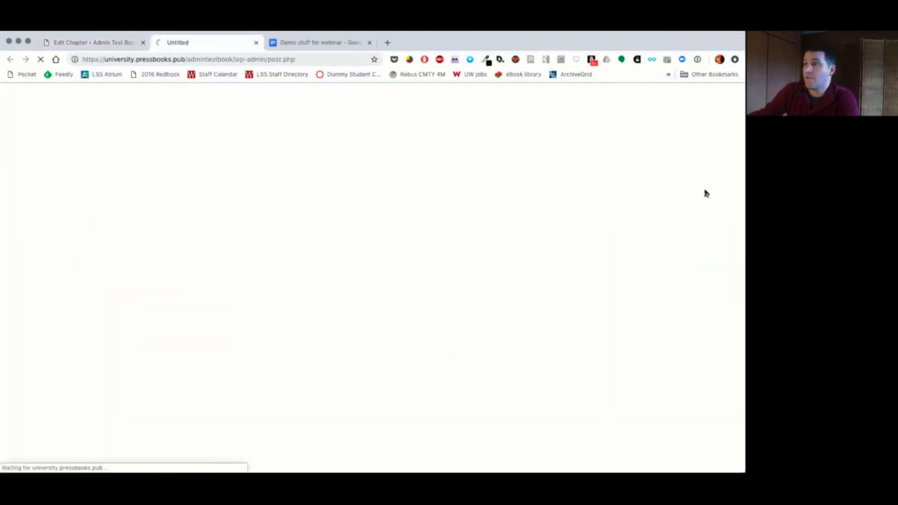
scroll(297, 323, down, 3)
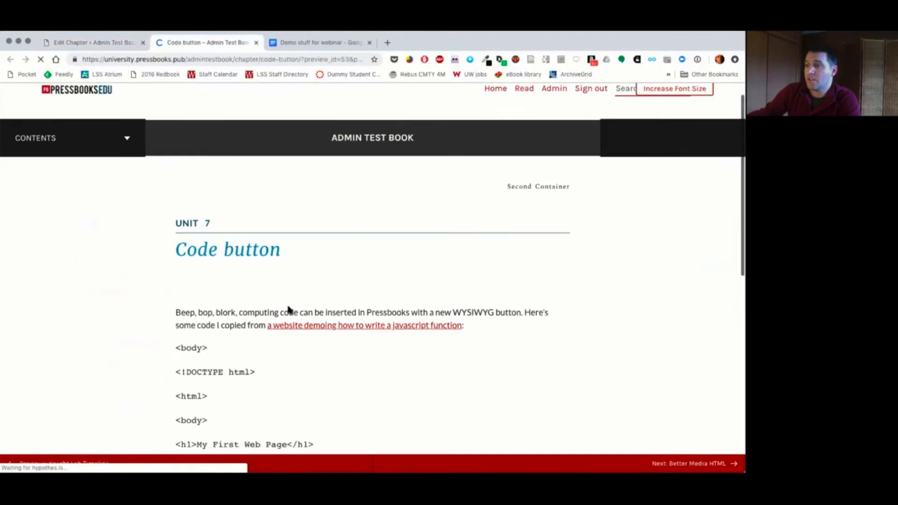
scroll(201, 243, down, 2)
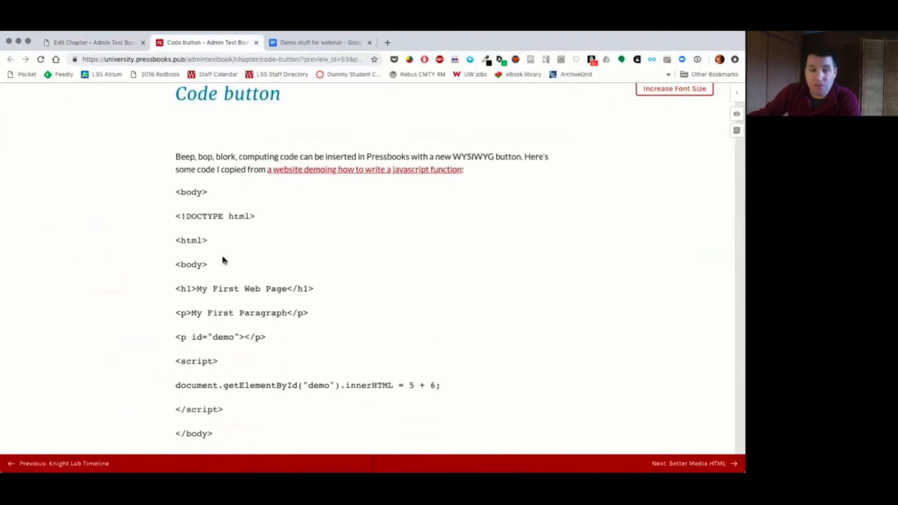
scroll(234, 295, down, 3)
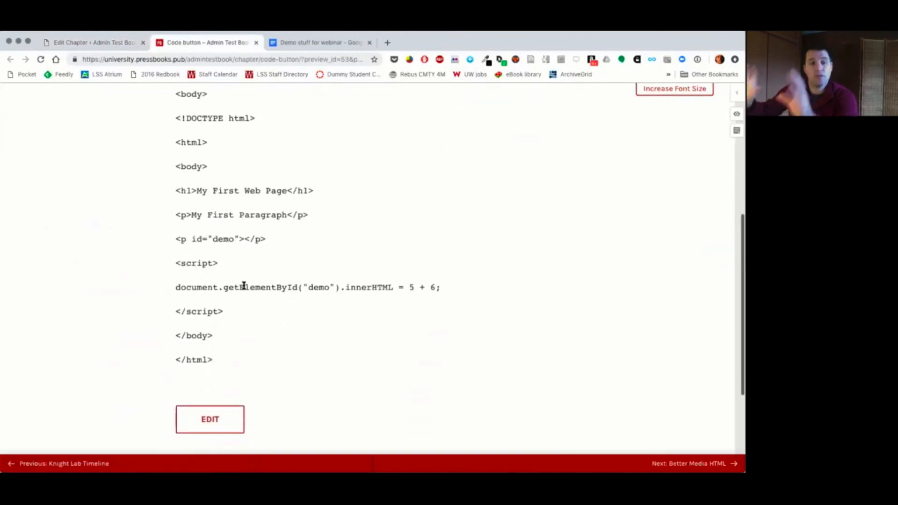
scroll(236, 273, up, 1)
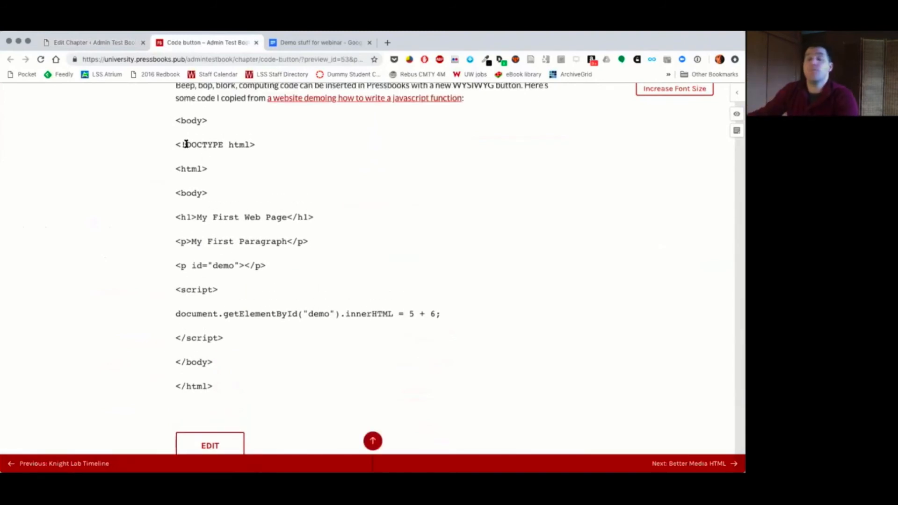
Step: Return to editing the Code button chapter and move on to the next chapter, Better Media HTML, leaving without saving
click(108, 43)
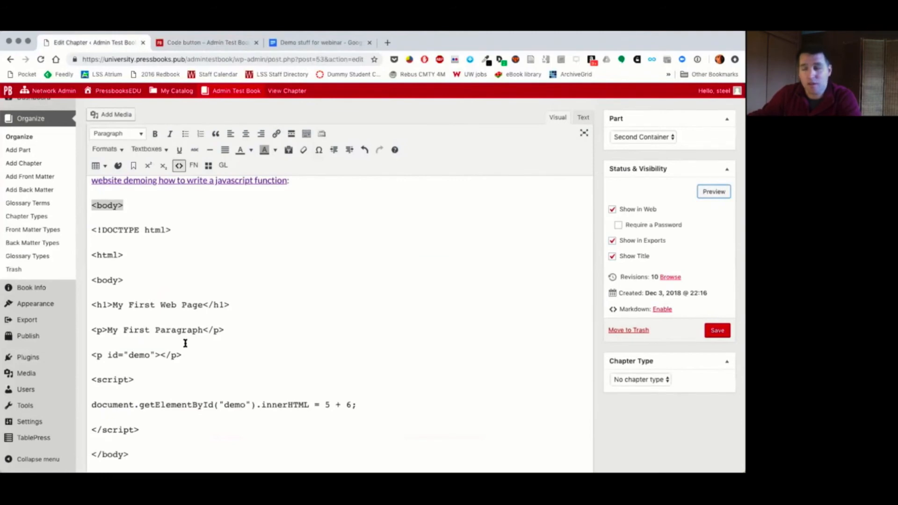
scroll(185, 343, up, 3)
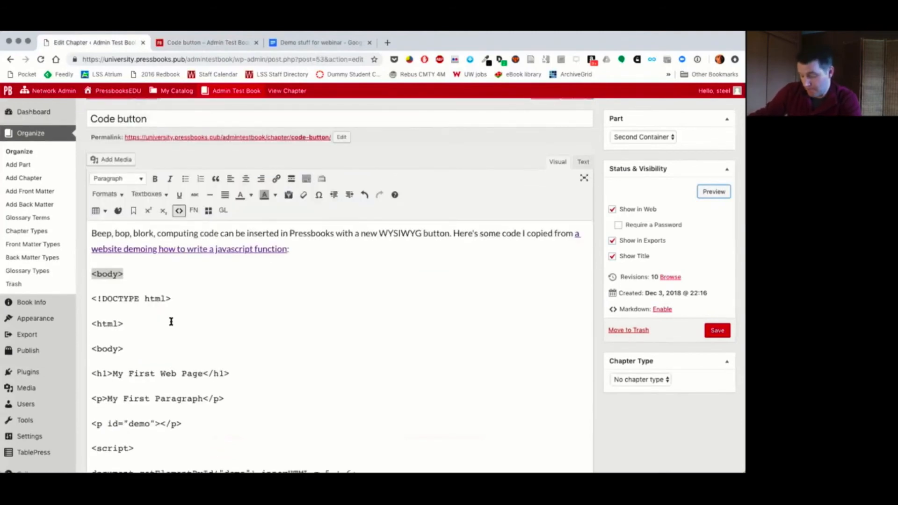
scroll(630, 240, up, 2)
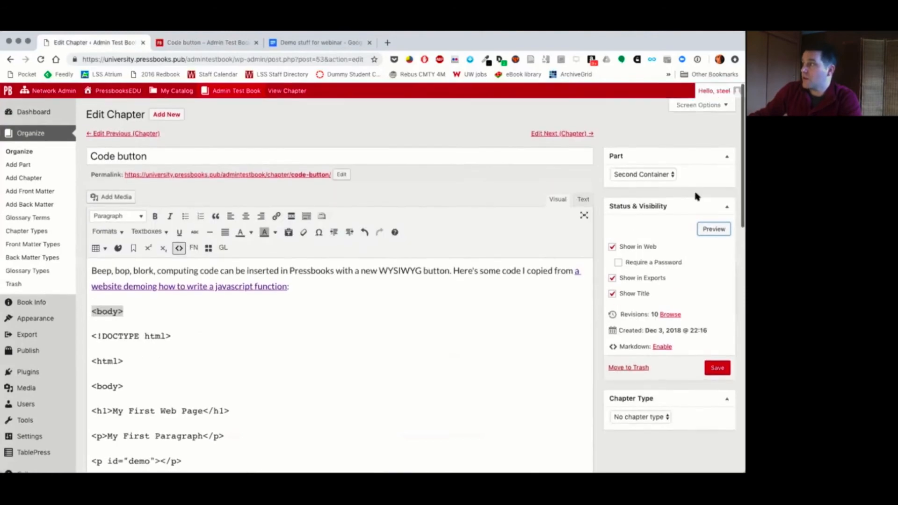
click(556, 136)
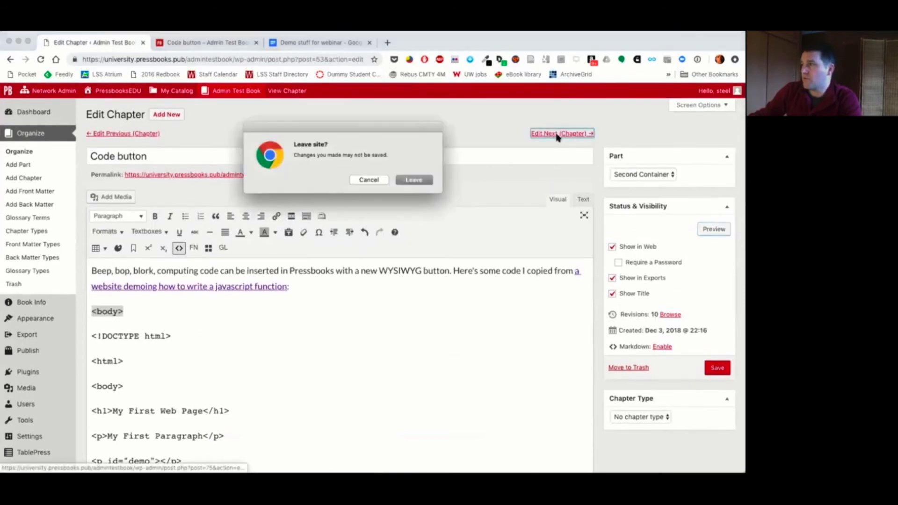
click(422, 181)
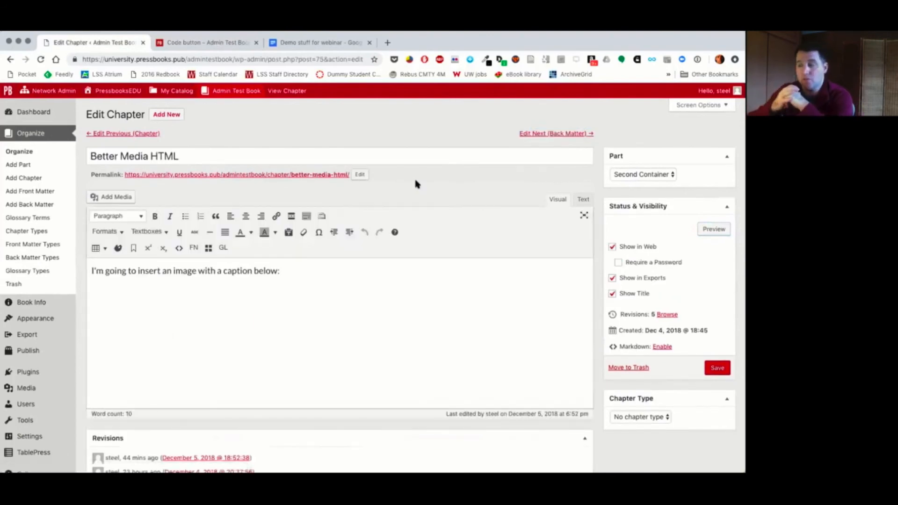
Step: Place the cursor below the sentence about inserting a captioned image and open the Add Media dialog
scroll(417, 182, down, 8)
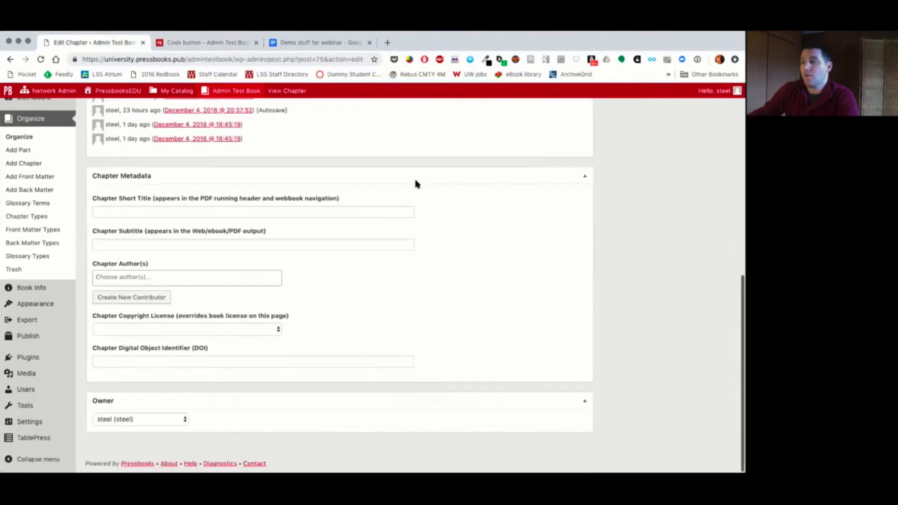
scroll(329, 214, up, 7)
click(329, 213)
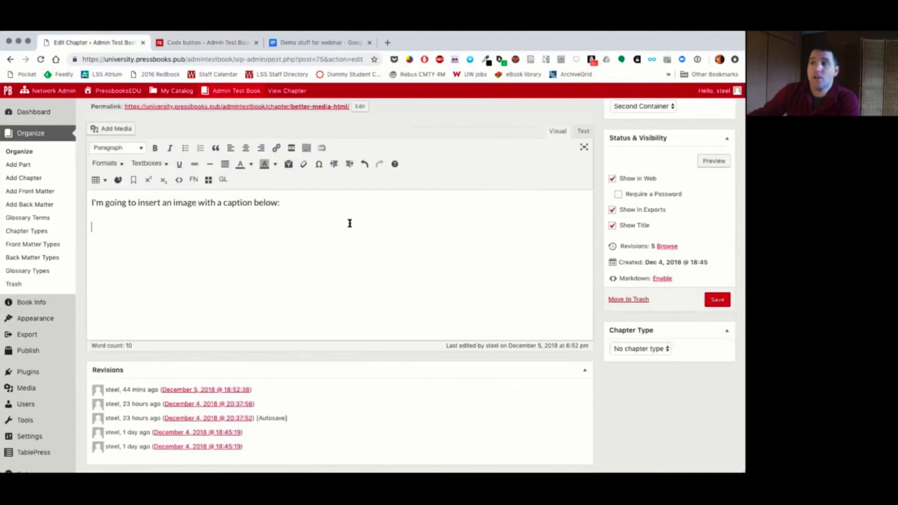
click(99, 129)
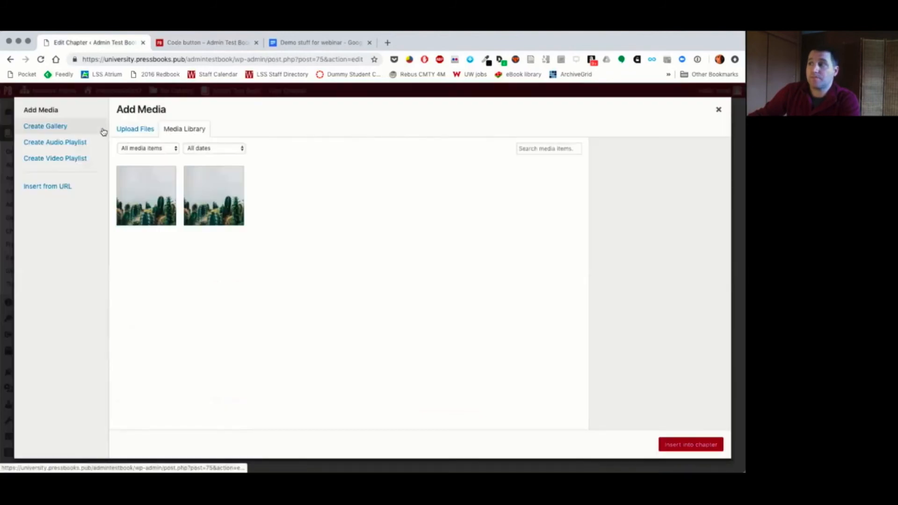
Step: Follow the sample image's Unsplash link in the Demo stuff for webinar document and download the cactus photo
click(285, 42)
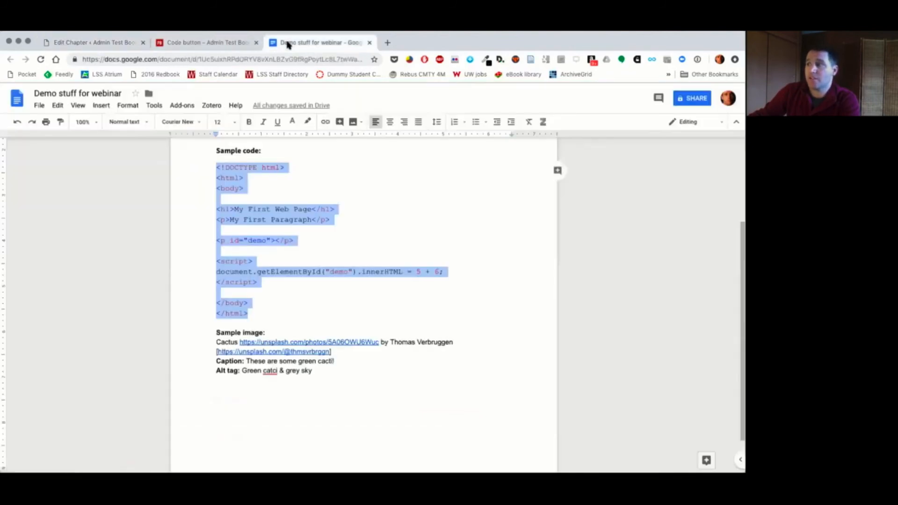
click(275, 341)
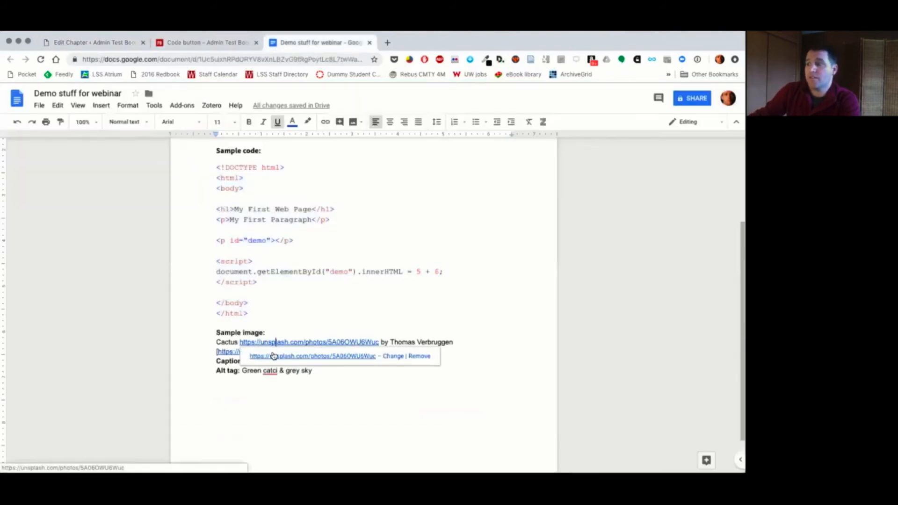
click(275, 354)
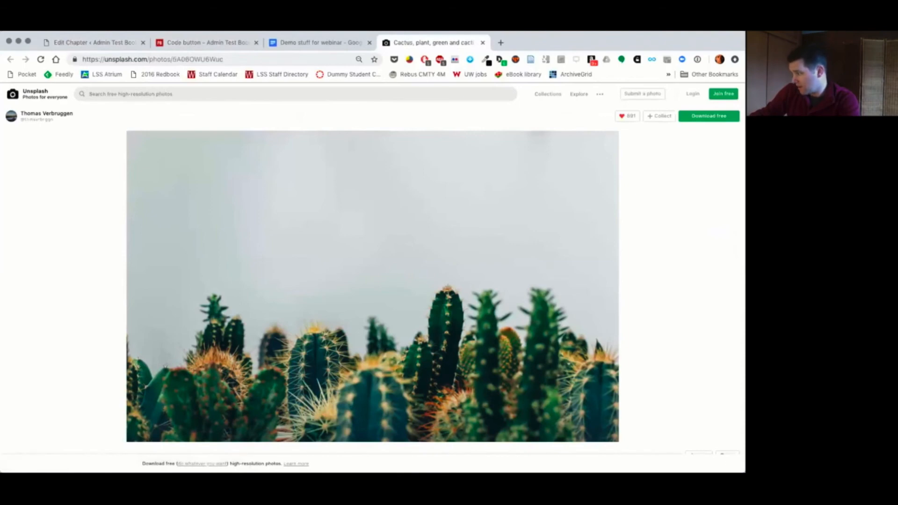
scroll(561, 388, down, 1)
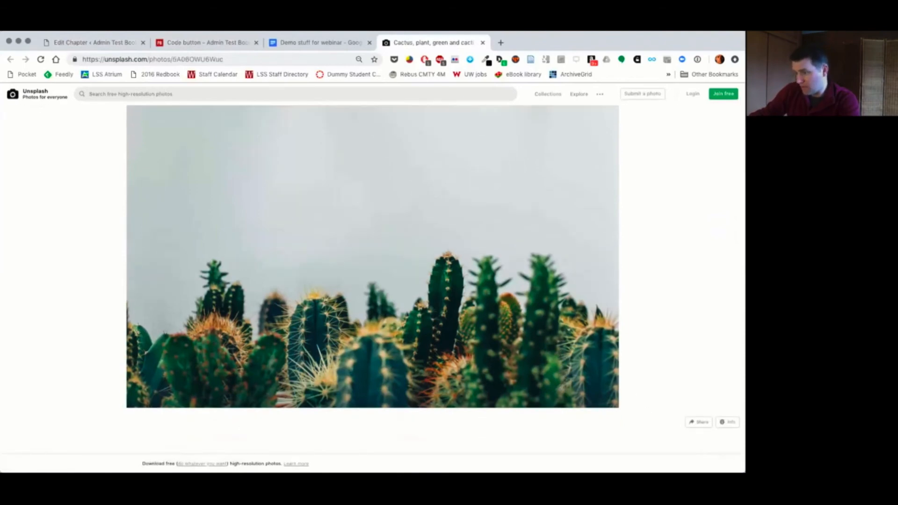
scroll(295, 421, up, 1)
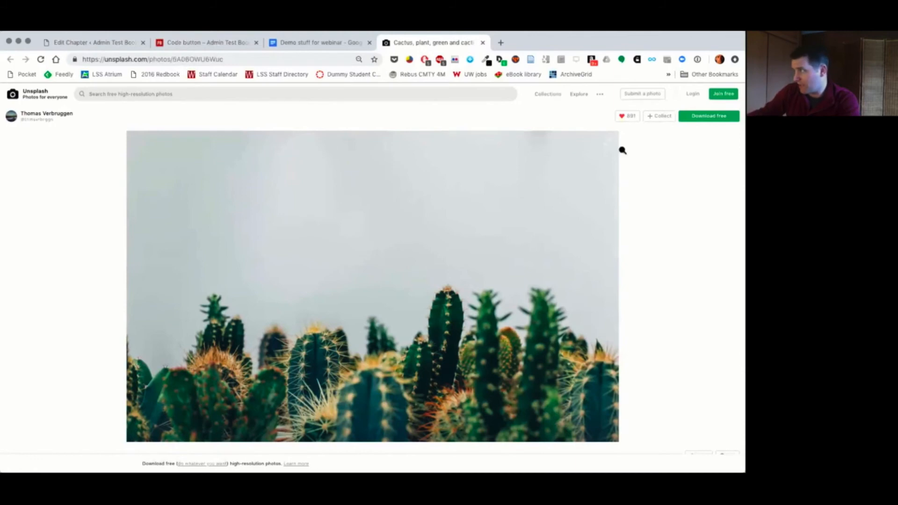
click(711, 115)
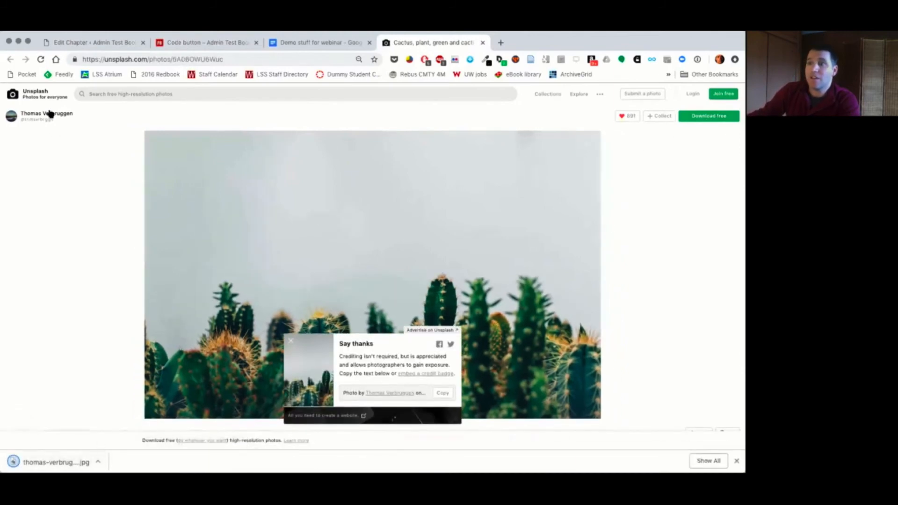
Step: Return to the Better Media HTML chapter and upload the downloaded cactus photo to its media library
mouse_move(31, 115)
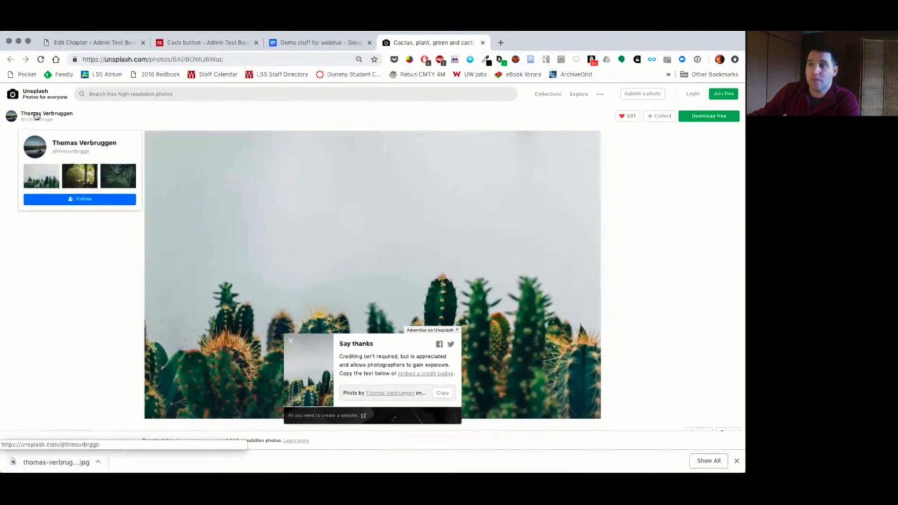
click(97, 42)
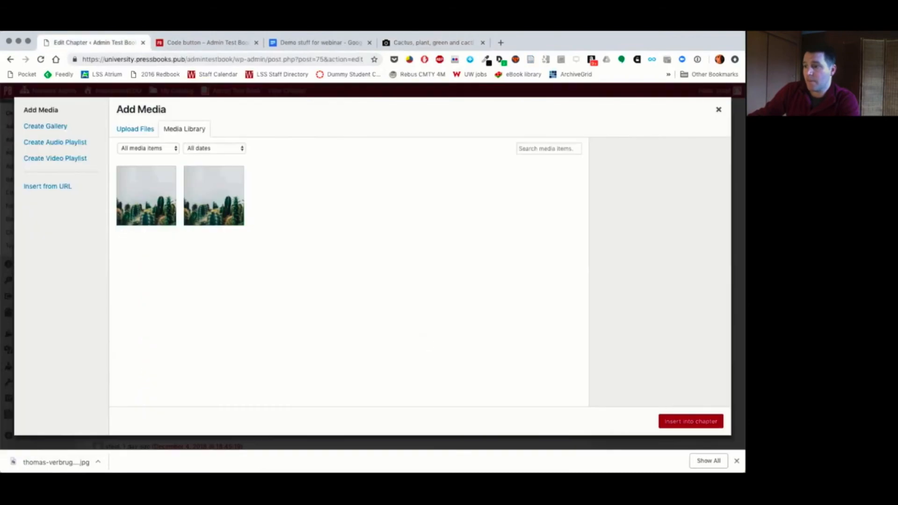
drag(35, 462, 241, 341)
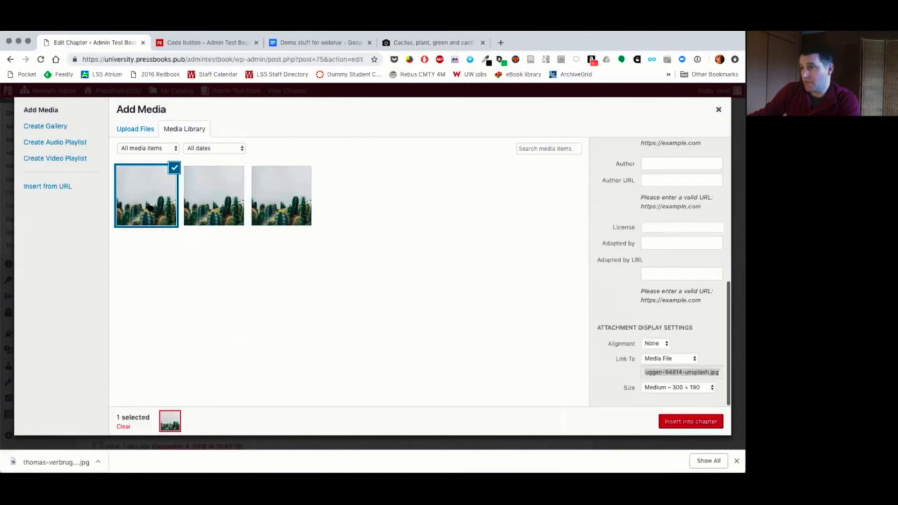
Step: Give the uploaded photo the caption "Here's a lovely green cacti" and the alt text "Green cacti & grey sky"
scroll(673, 158, up, 10)
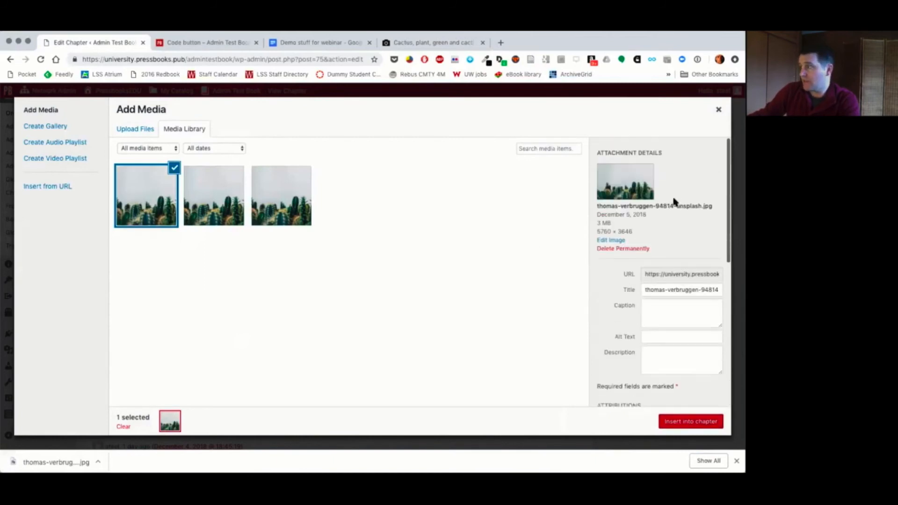
click(661, 309)
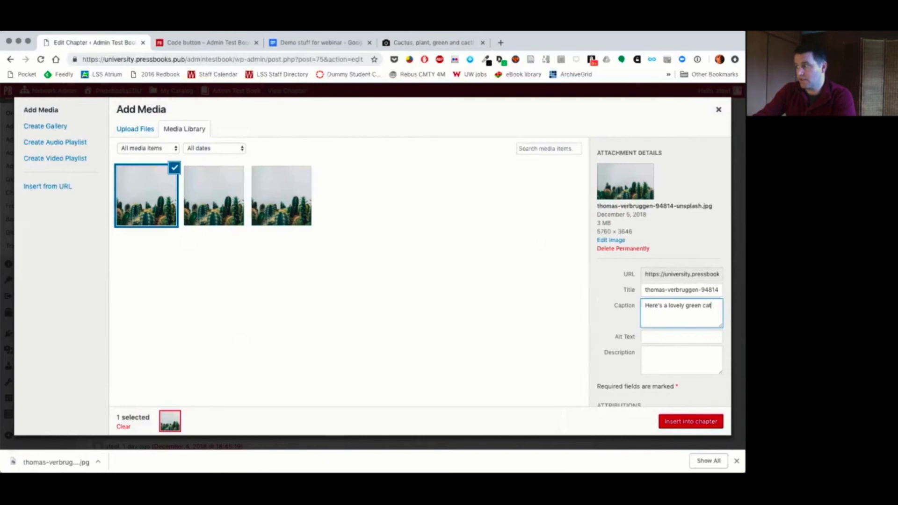
key(Tab)
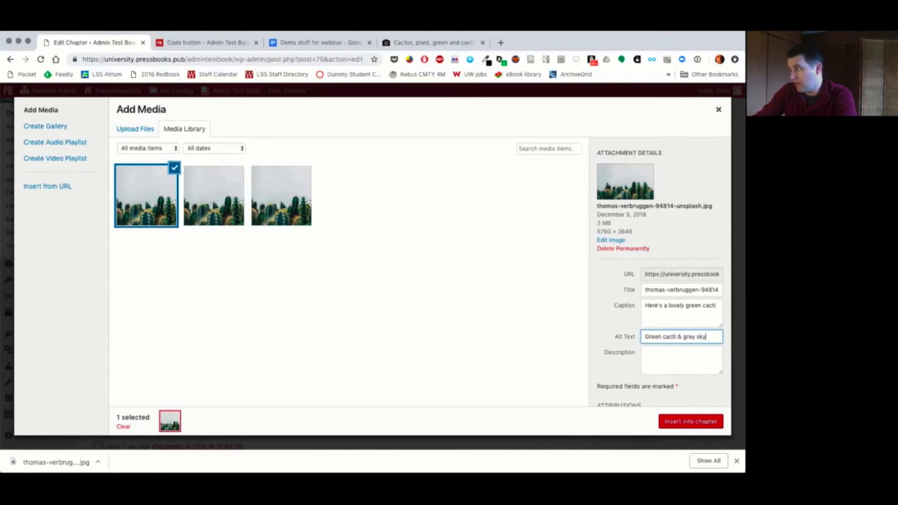
Step: Fill the photo's Source URL attribution with the Unsplash photo link copied from the Demo stuff for webinar document
scroll(646, 318, down, 4)
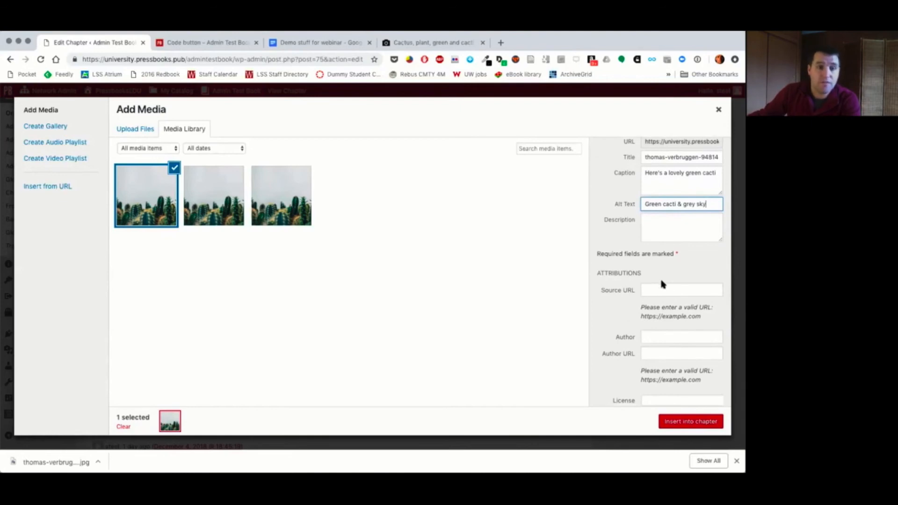
scroll(662, 284, down, 1)
scroll(663, 284, down, 1)
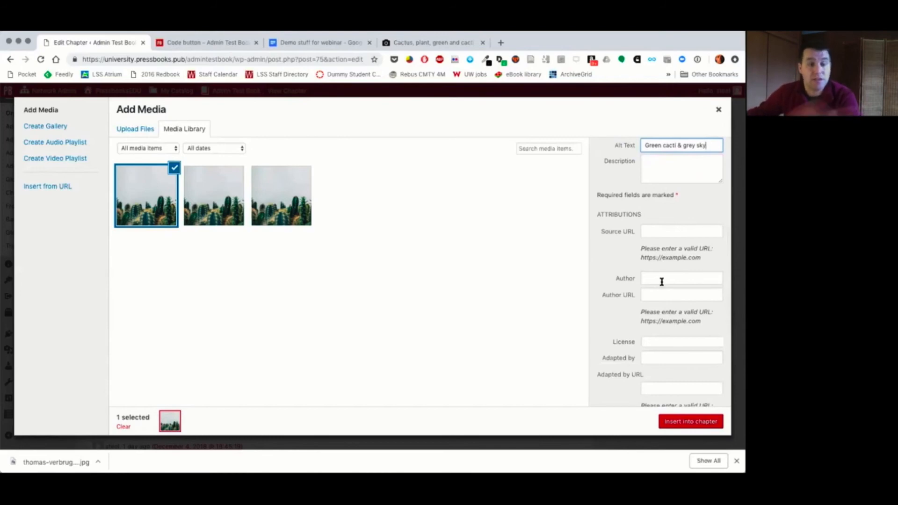
click(655, 230)
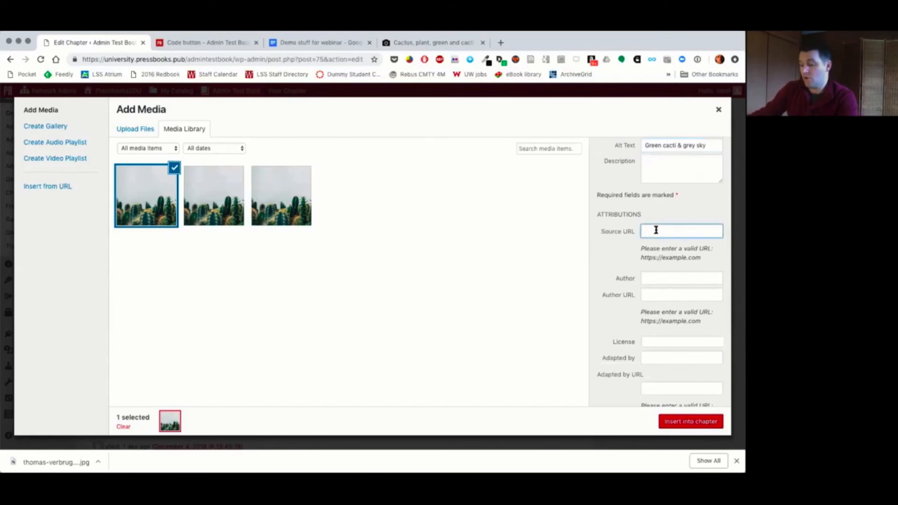
key(super+v)
key(super+z)
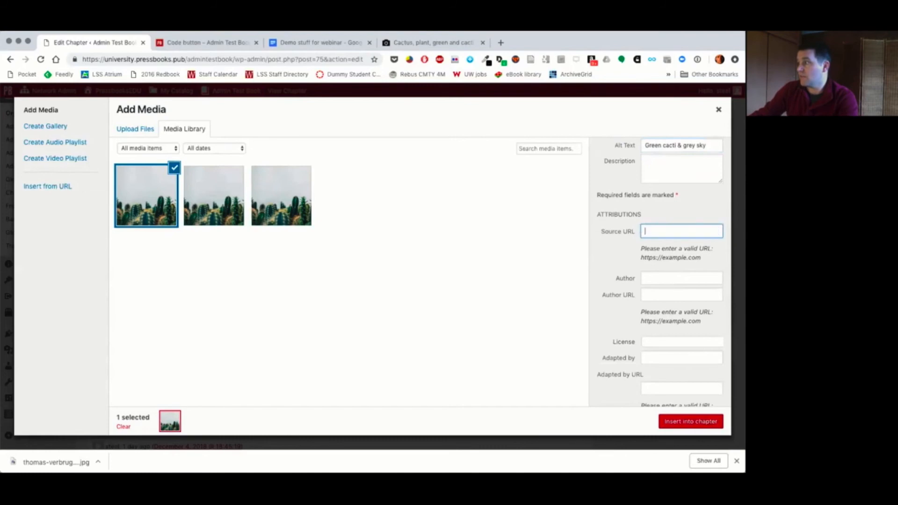
click(323, 43)
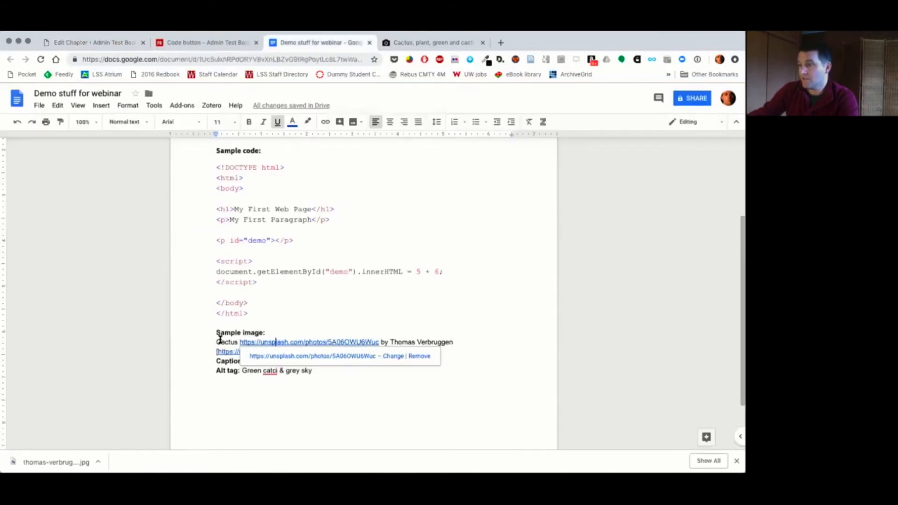
drag(241, 342, 380, 340)
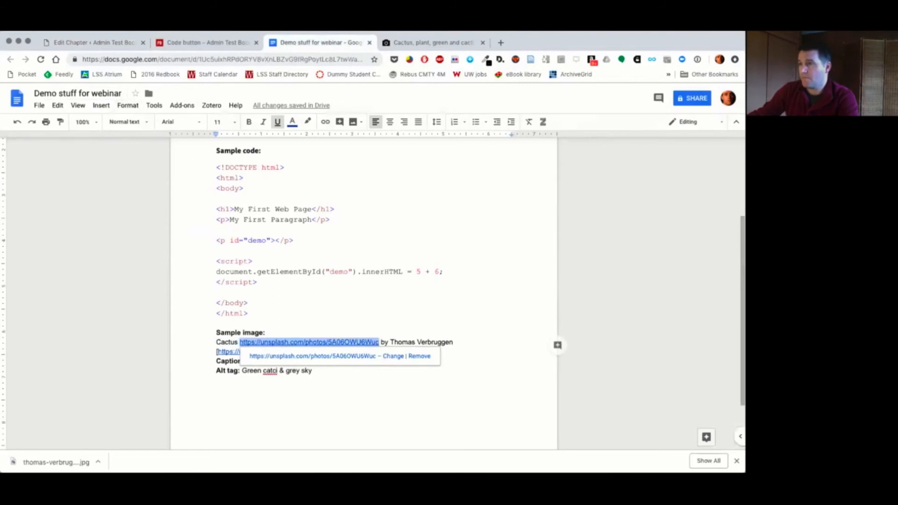
key(super+c)
click(93, 42)
click(662, 231)
key(super+v)
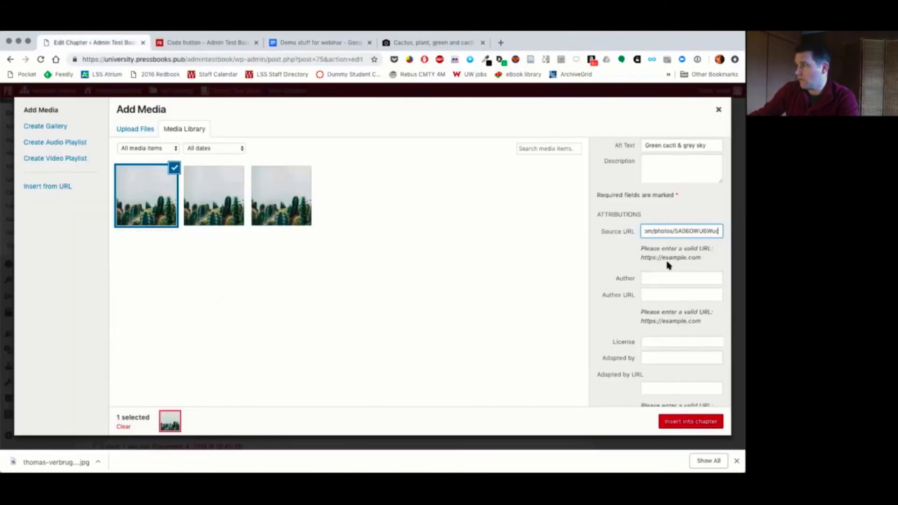
Step: Enter the photographer's full name as the Author in the photo's attributions
click(663, 277)
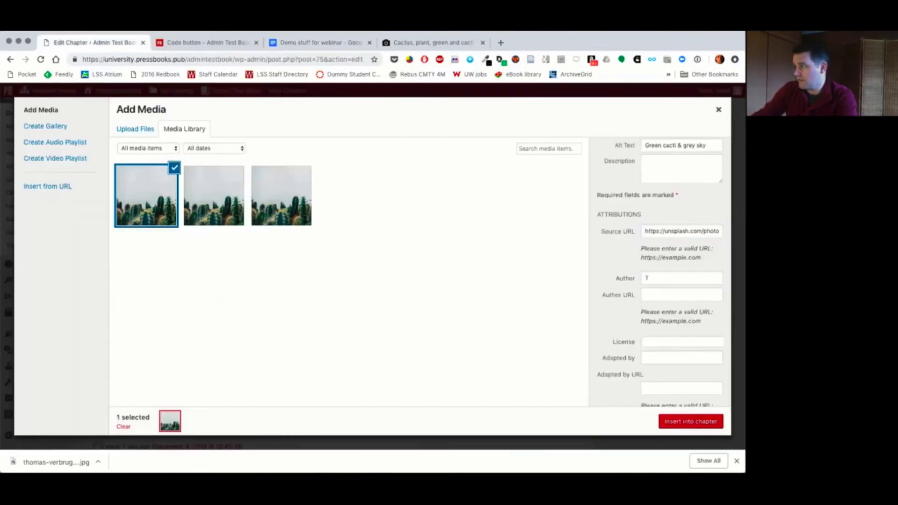
click(658, 278)
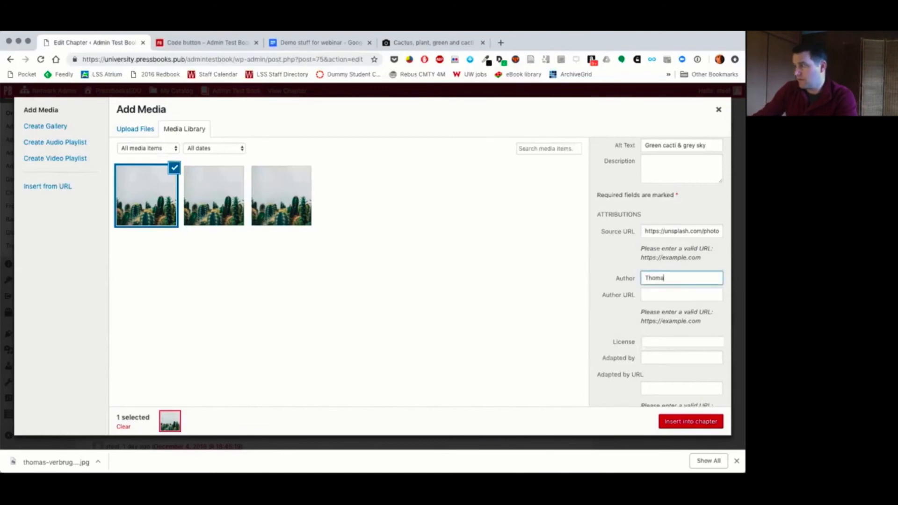
text(homas Verbruggen)
key(Tab)
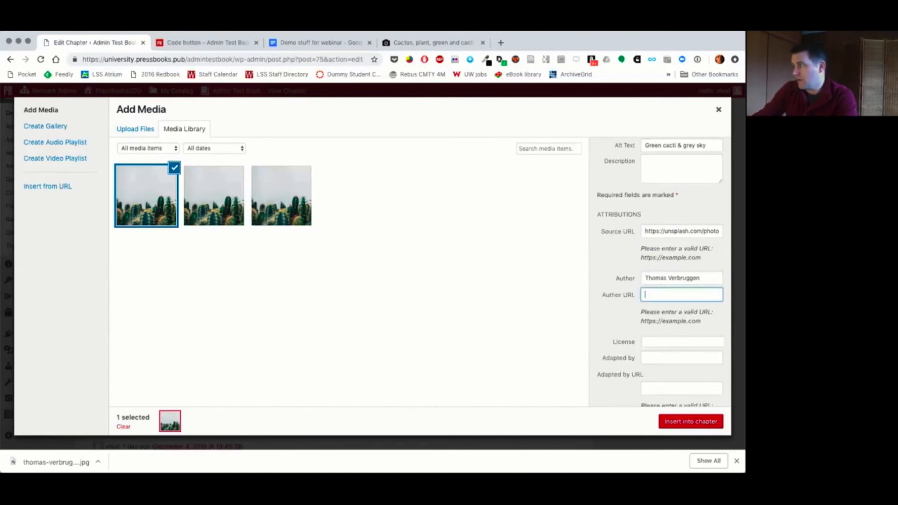
Step: Copy the photographer's Unsplash profile link from the Demo stuff for webinar document into the photo's Author URL attribution
click(301, 43)
click(483, 333)
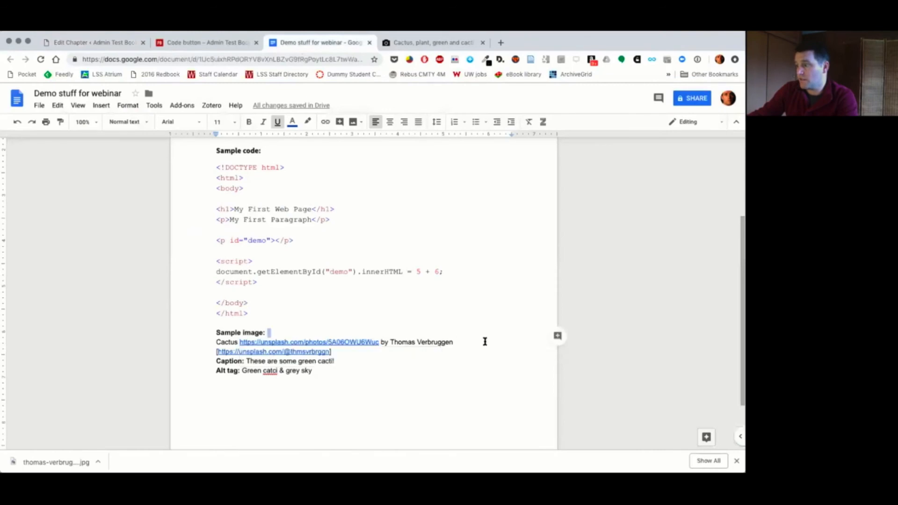
drag(330, 351, 218, 350)
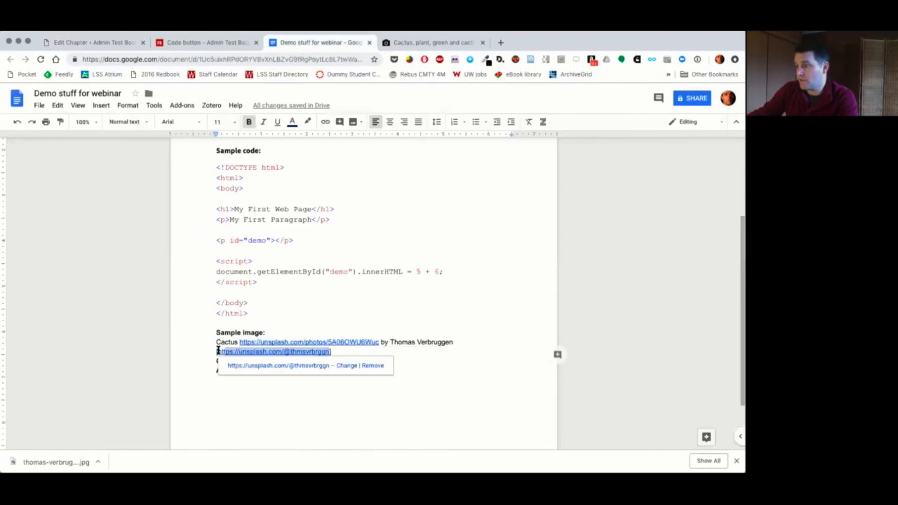
key(super+1)
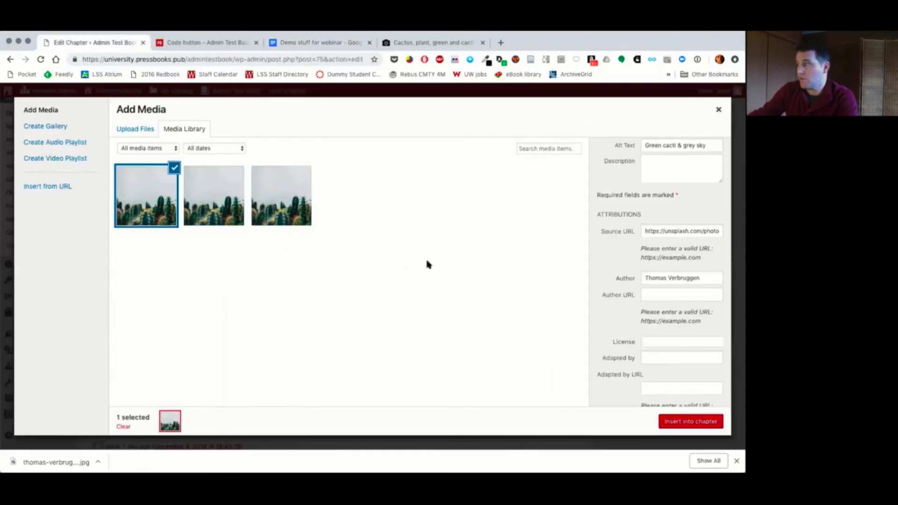
click(672, 293)
key(super+v)
Step: Set the photo's license to CC BY (Attribution) and enter the adapter's full name under Adapted by
click(655, 349)
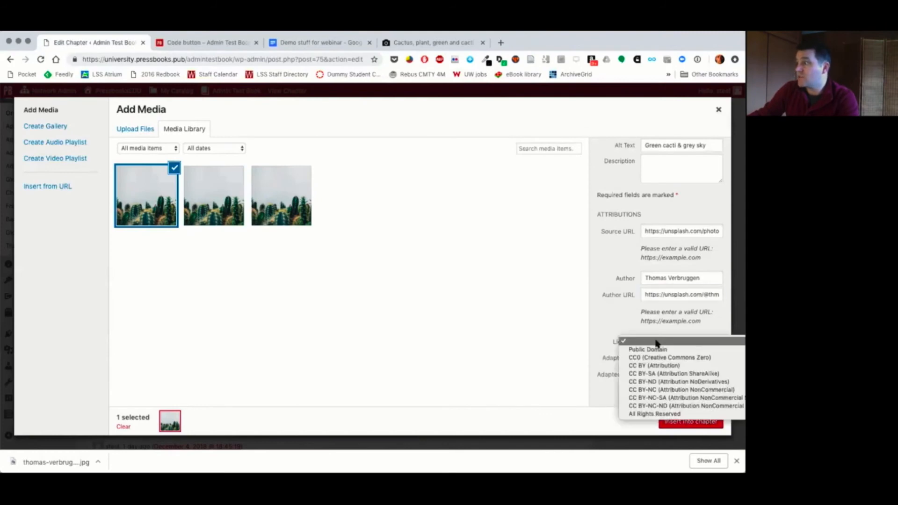
click(662, 341)
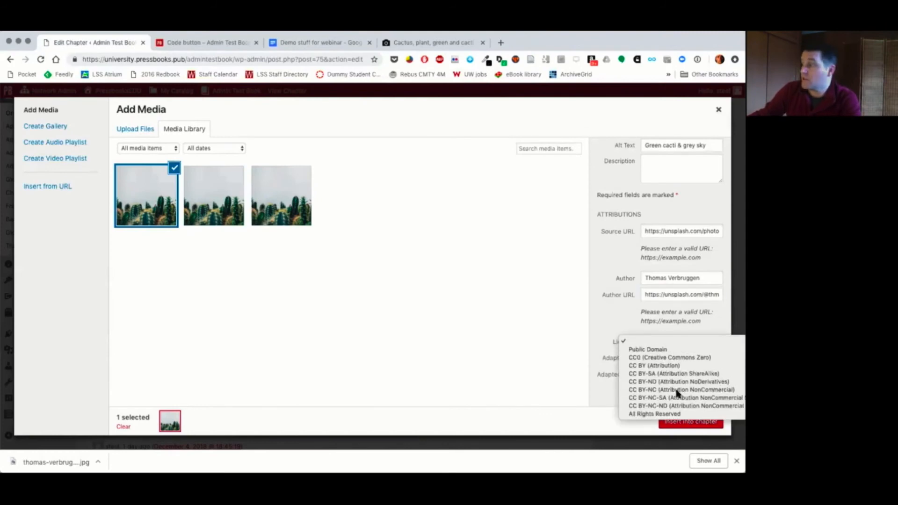
click(664, 366)
scroll(608, 356, down, 3)
click(663, 288)
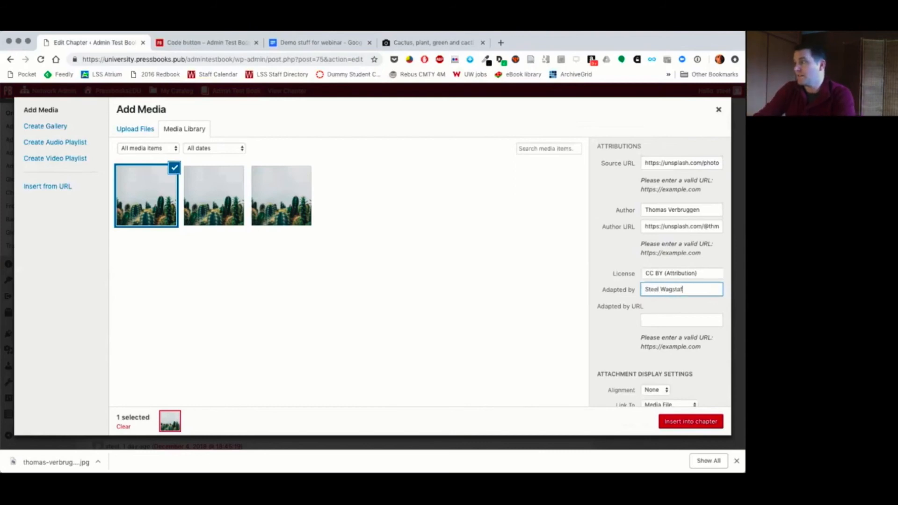
text(f)
key(Tab)
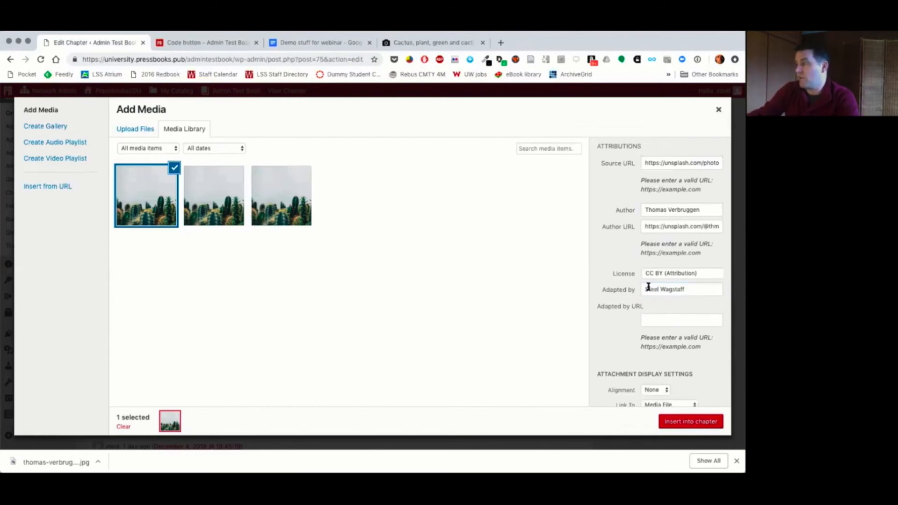
Step: Insert the photo into the chapter at Thumbnail – 150 × 150 size, linked to its media file, and save the chapter
scroll(664, 299, down, 2)
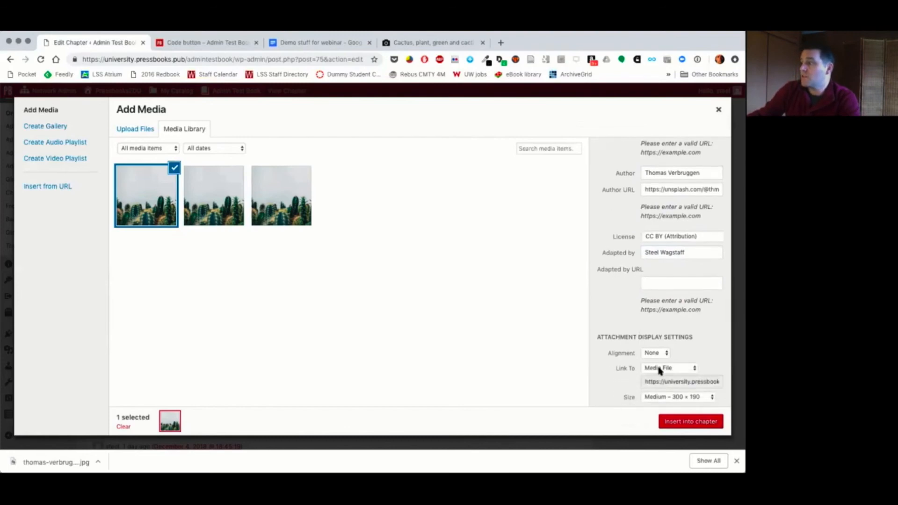
click(661, 368)
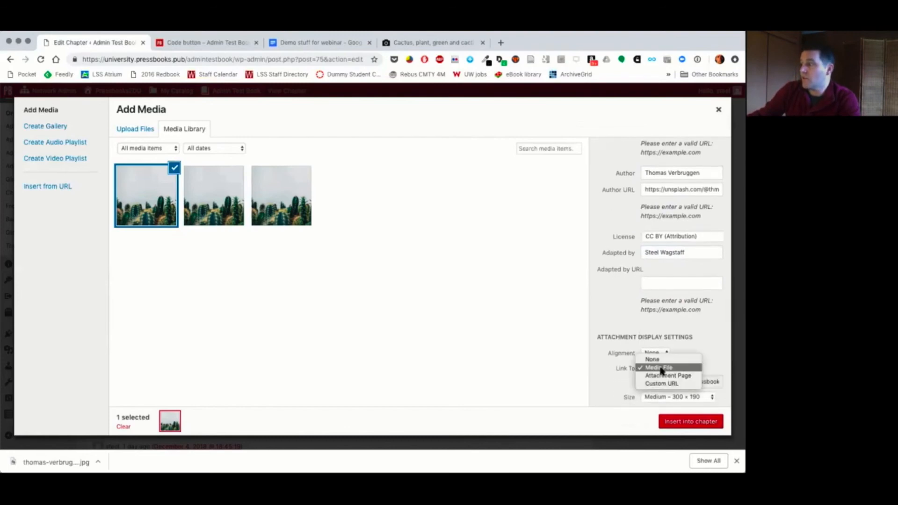
click(661, 370)
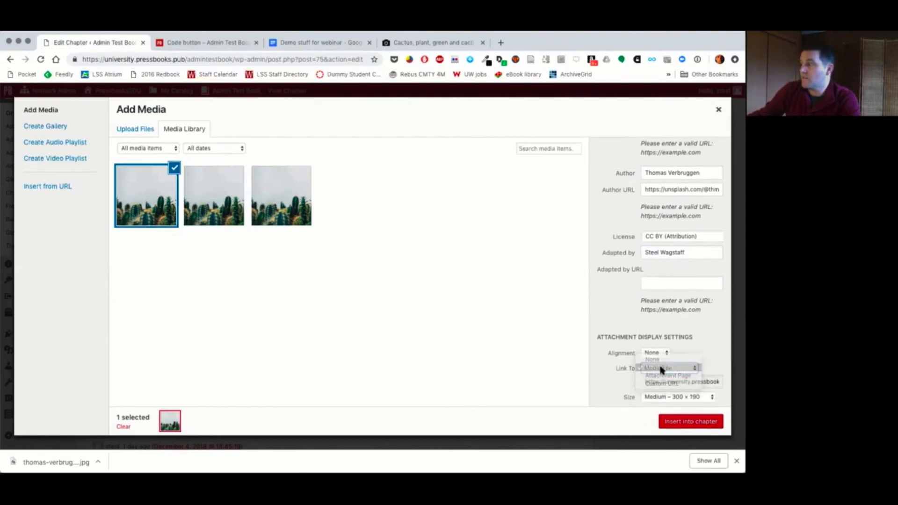
click(654, 397)
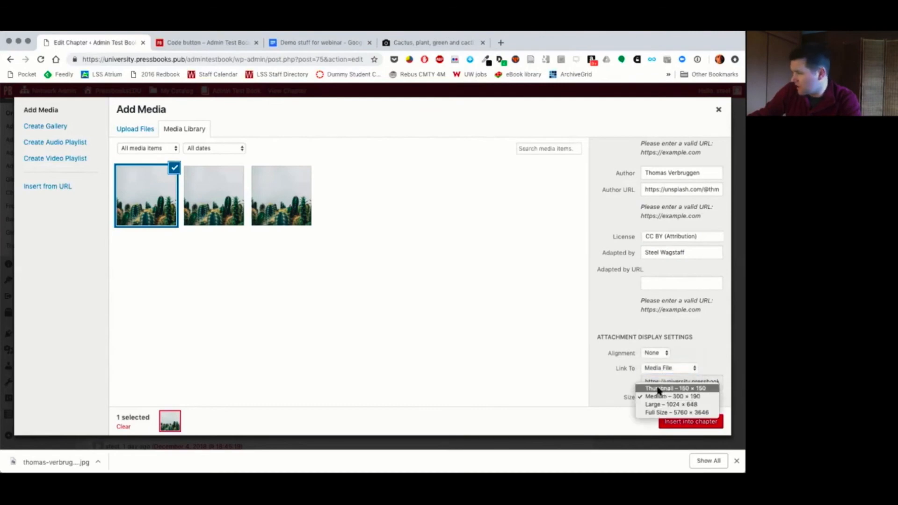
click(659, 388)
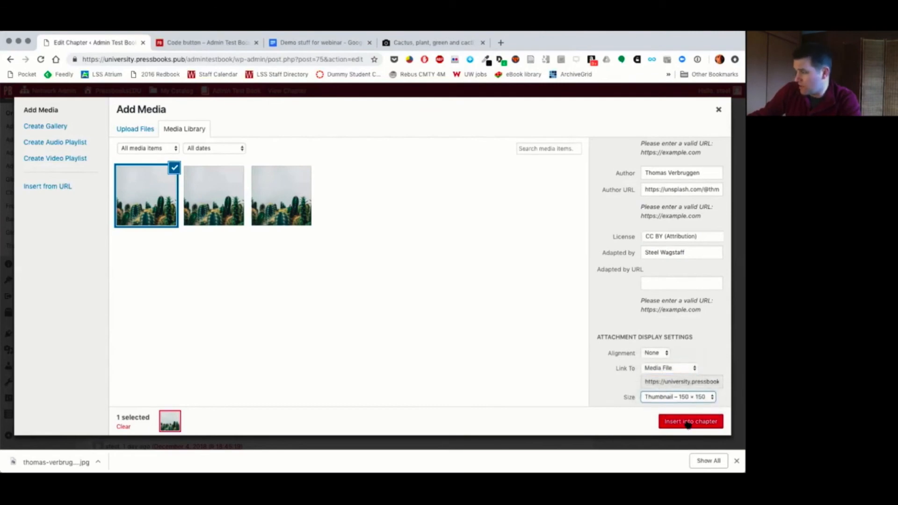
click(687, 422)
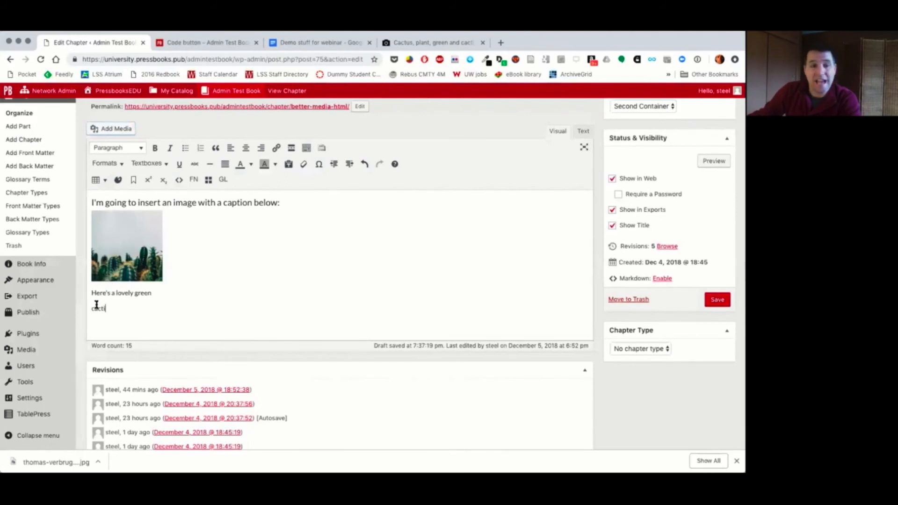
click(716, 301)
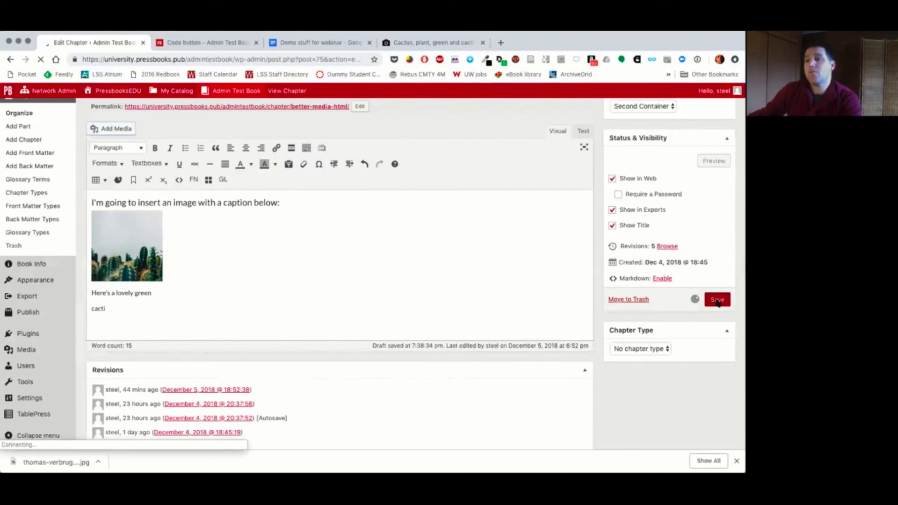
Step: Enable showing linked images in a lightbox in the theme's web options and save the changes
mouse_move(37, 320)
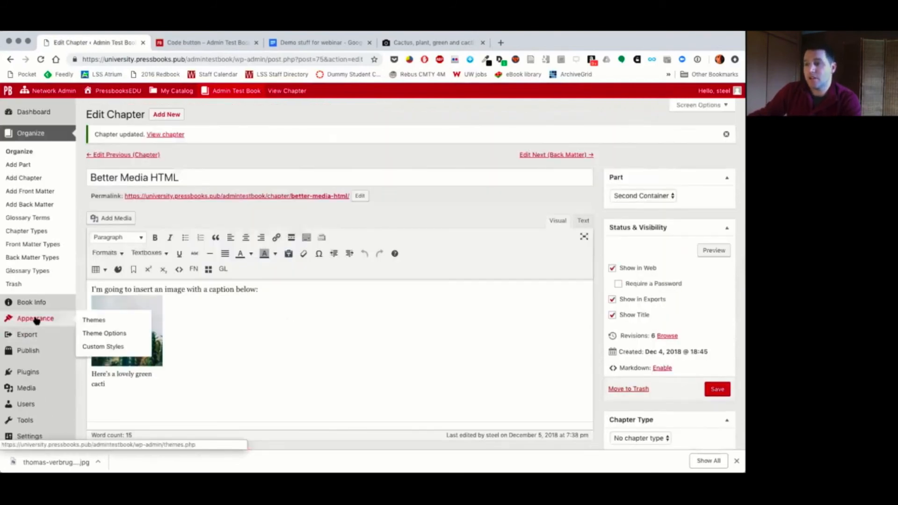
click(107, 334)
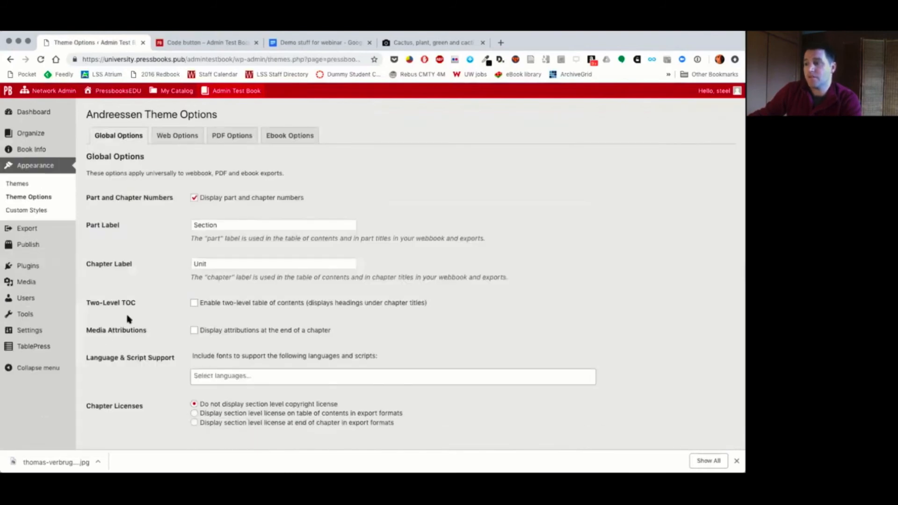
click(174, 134)
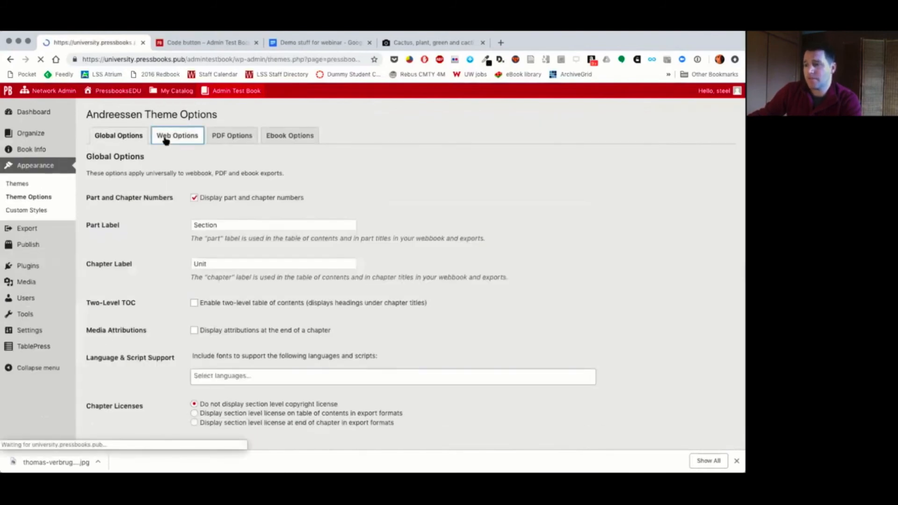
click(194, 342)
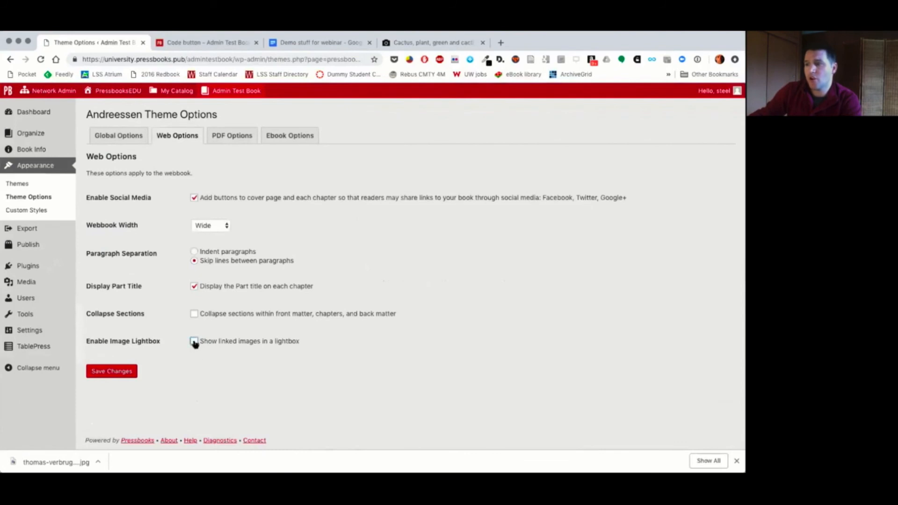
click(194, 342)
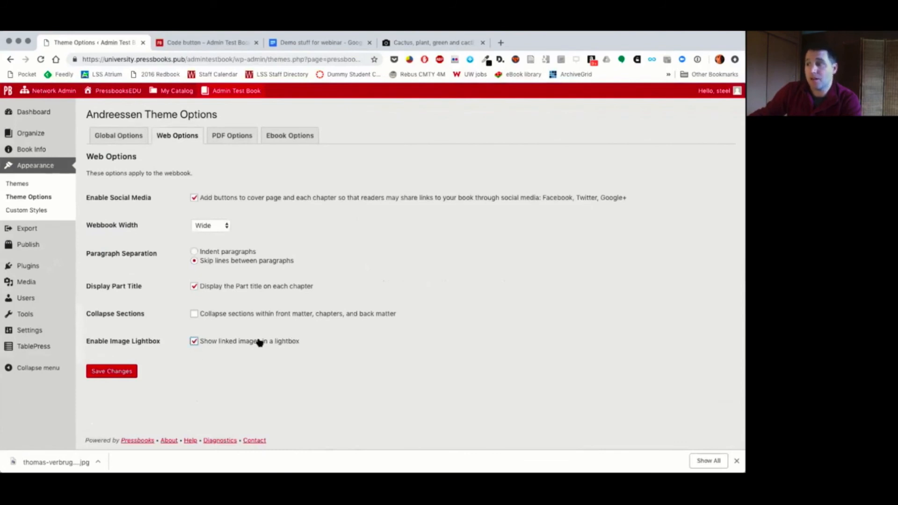
click(124, 372)
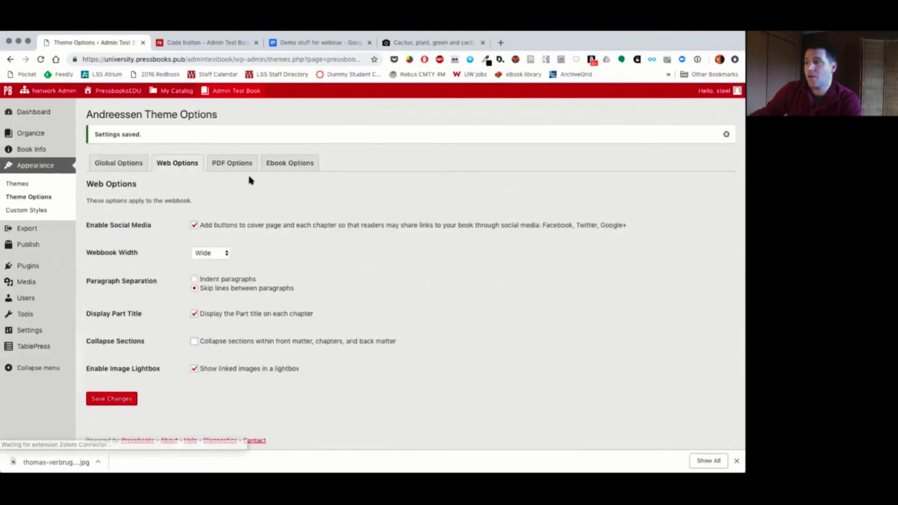
Step: Turn on displaying media attributions at the end of a chapter in the theme's global options and save the changes
click(118, 163)
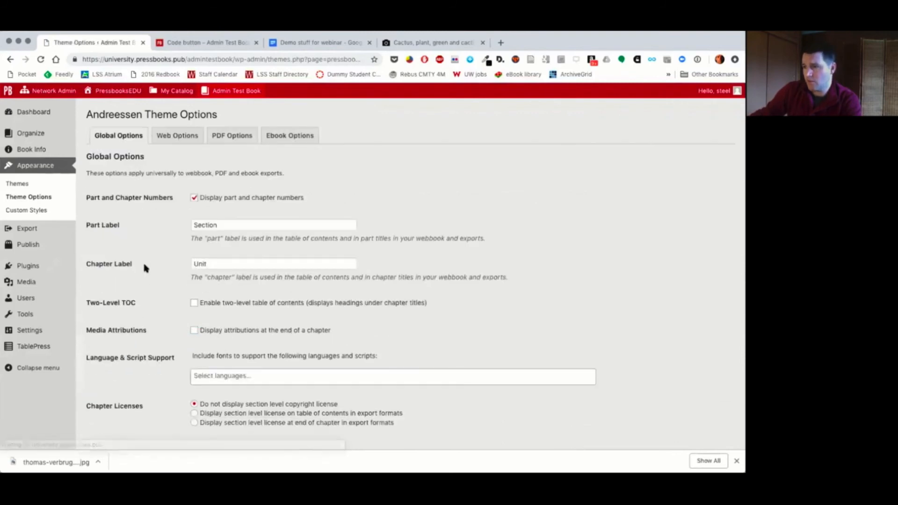
scroll(142, 260, down, 3)
click(194, 266)
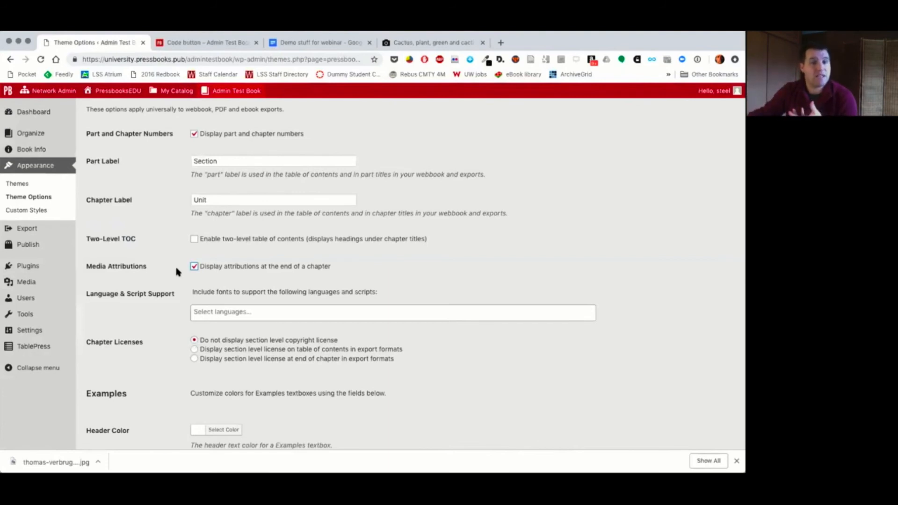
scroll(147, 295, down, 15)
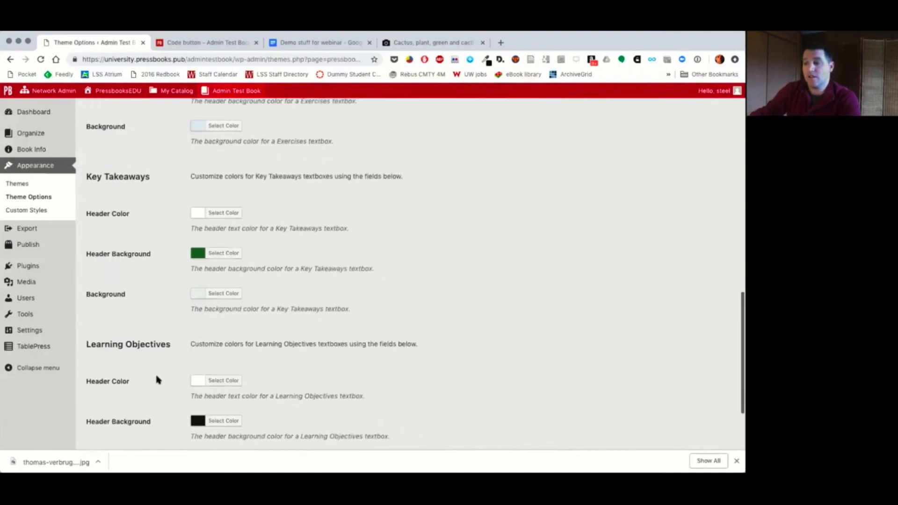
click(112, 408)
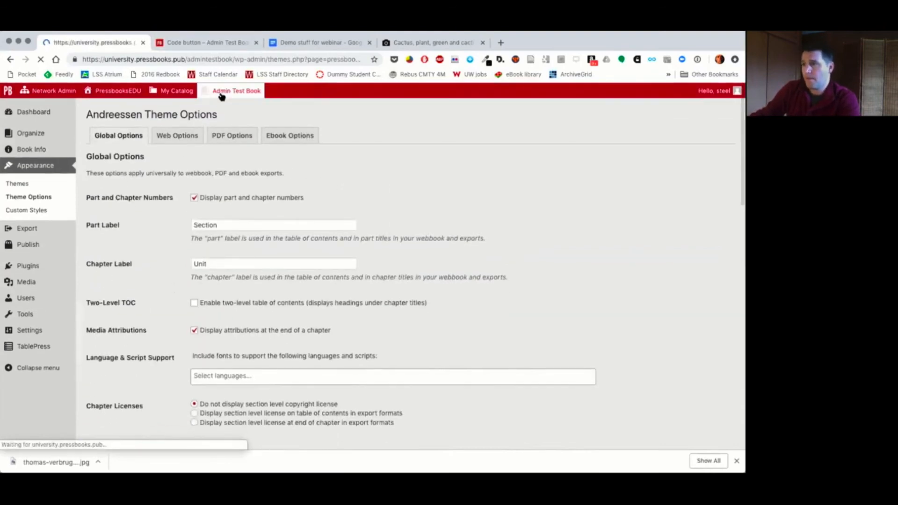
mouse_move(221, 95)
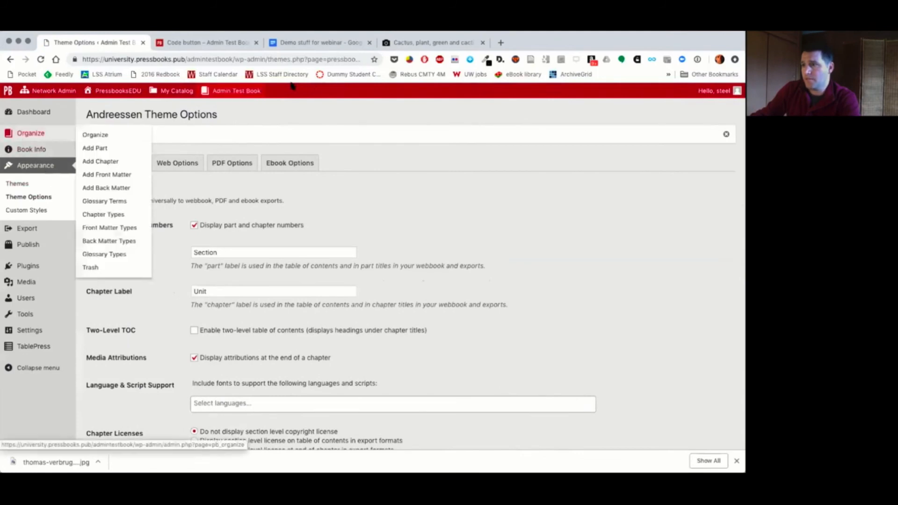
Step: Open the Better Media HTML chapter in the webbook and view its cactus image in the lightbox
click(224, 104)
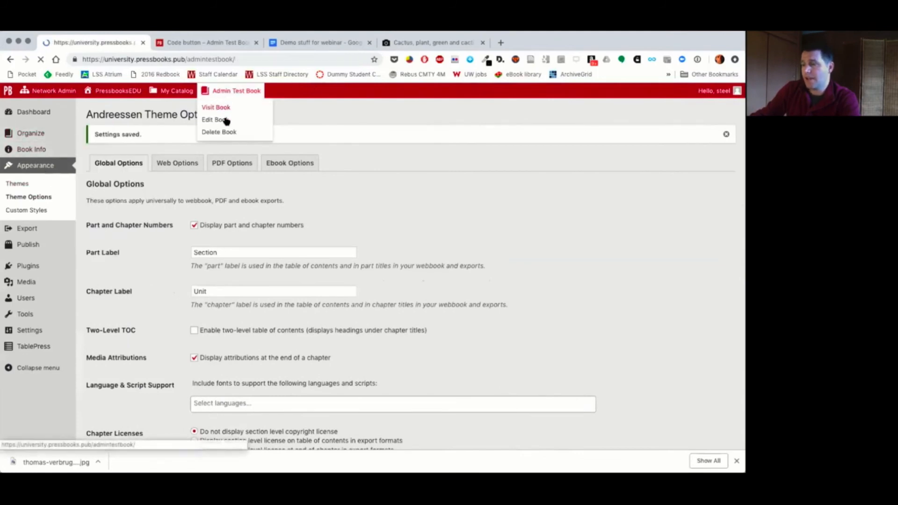
scroll(284, 239, down, 12)
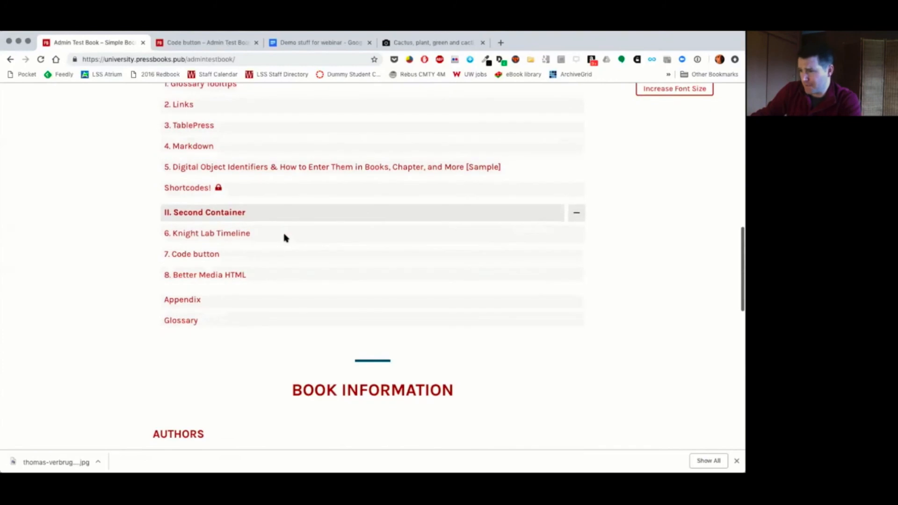
click(191, 275)
scroll(301, 313, down, 3)
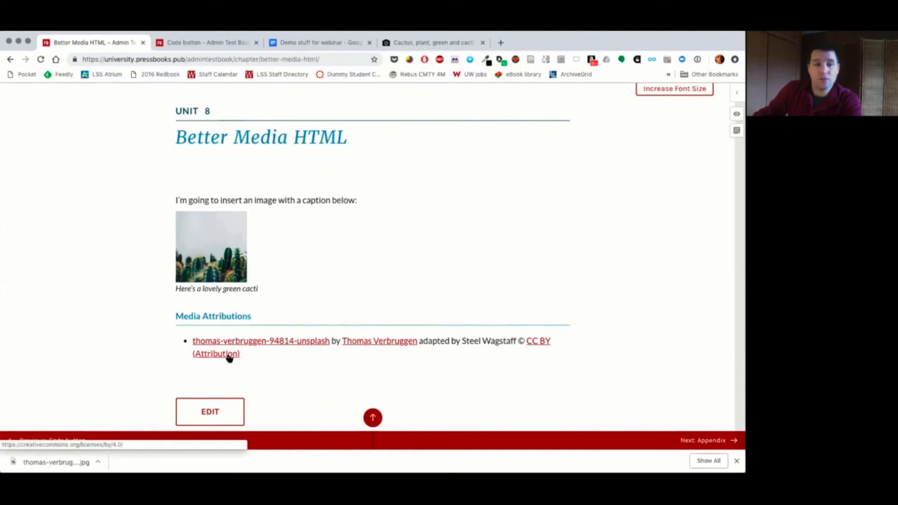
click(213, 250)
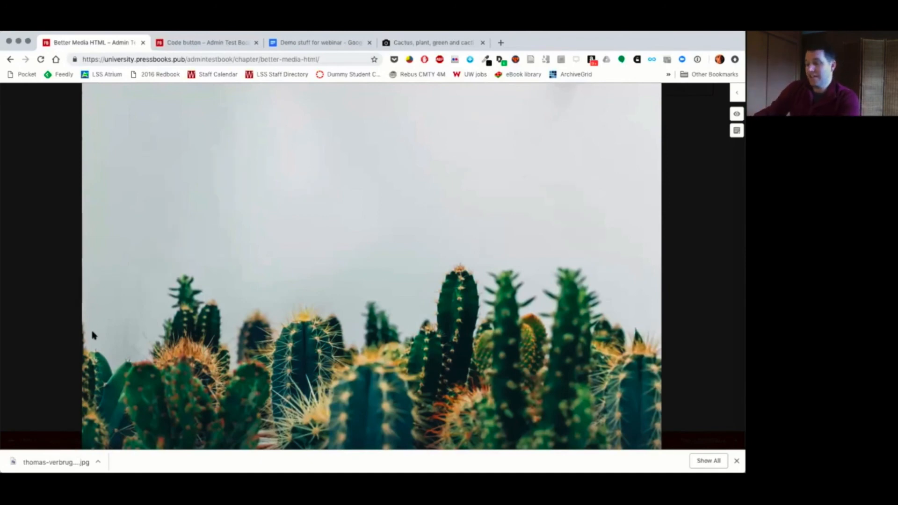
click(92, 335)
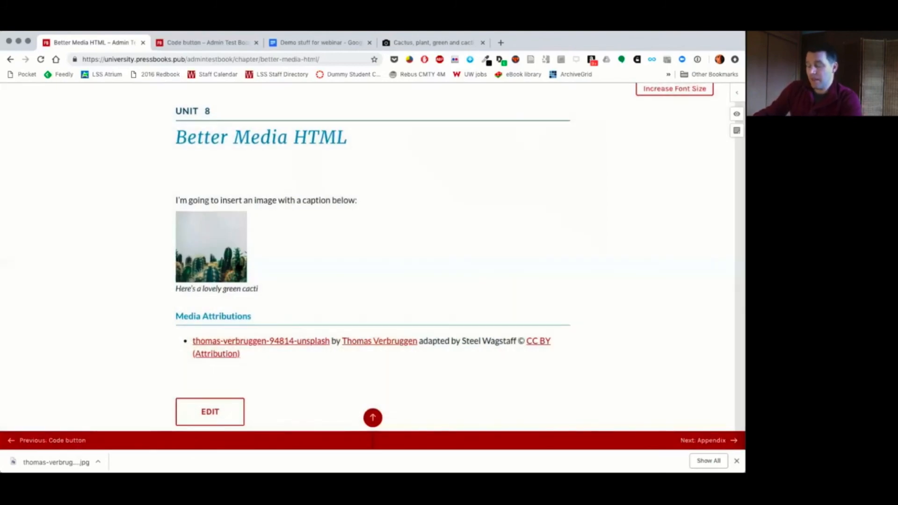
Step: Inspect the HTML of the captioned image on the chapter page, expanding its figure element
right_click(280, 241)
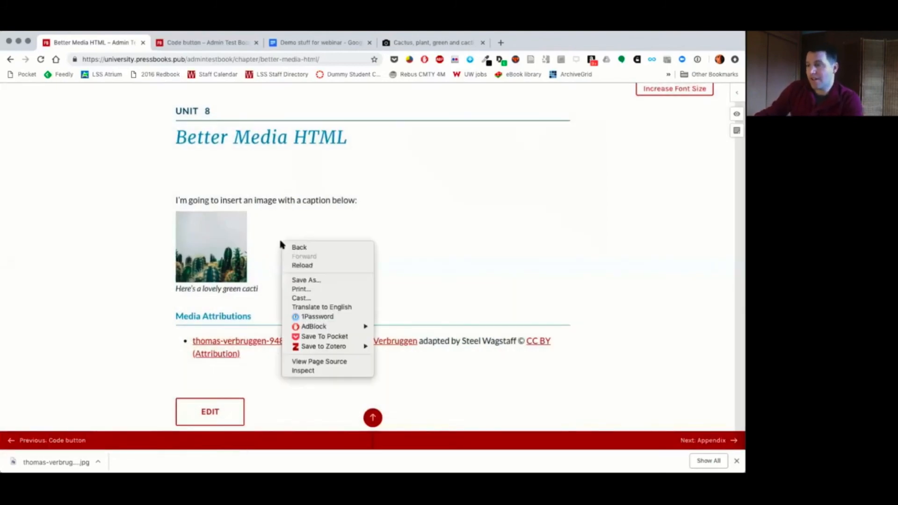
click(312, 370)
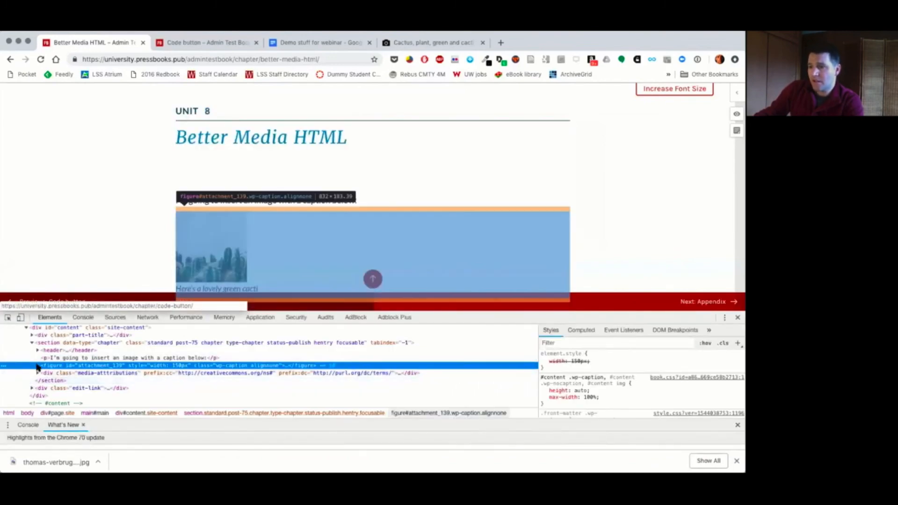
click(38, 366)
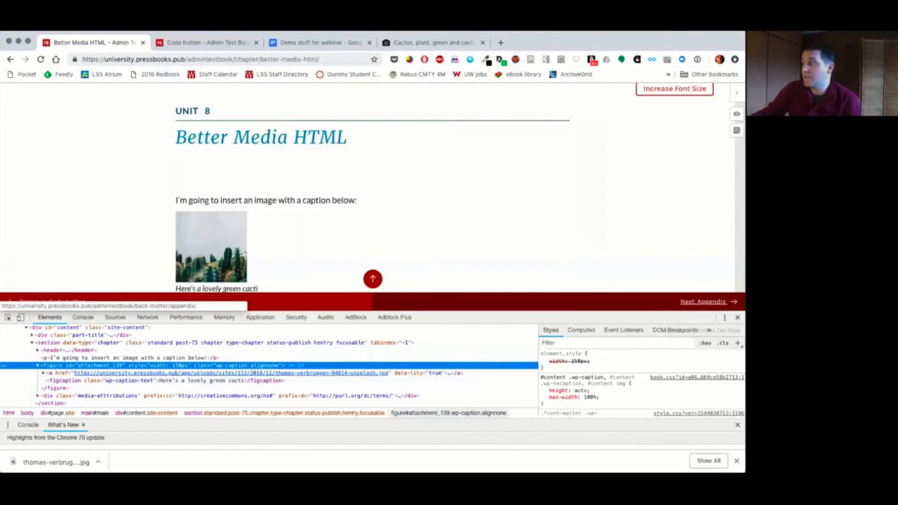
click(738, 317)
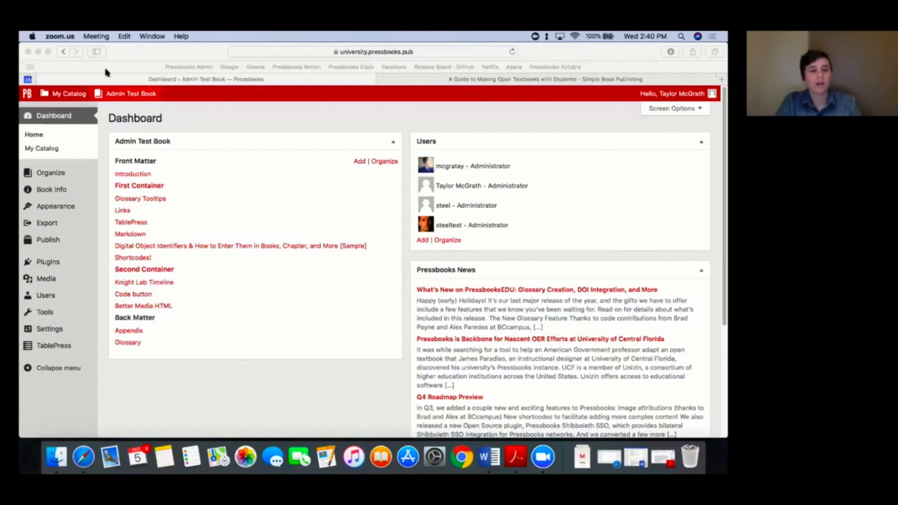
click(60, 97)
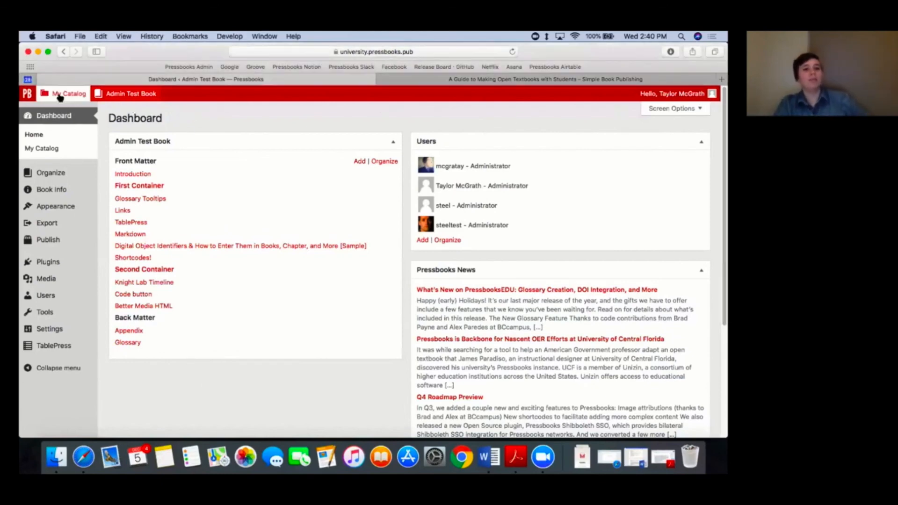
mouse_move(60, 97)
click(71, 125)
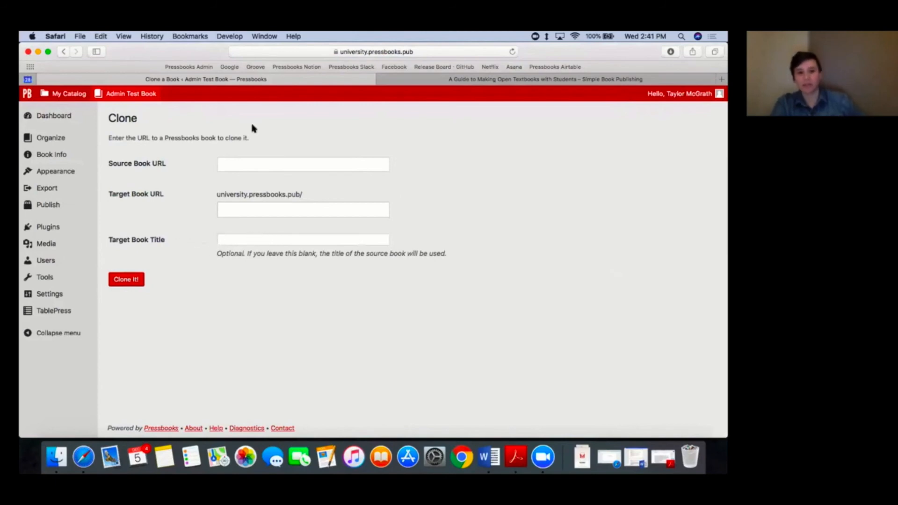
click(608, 79)
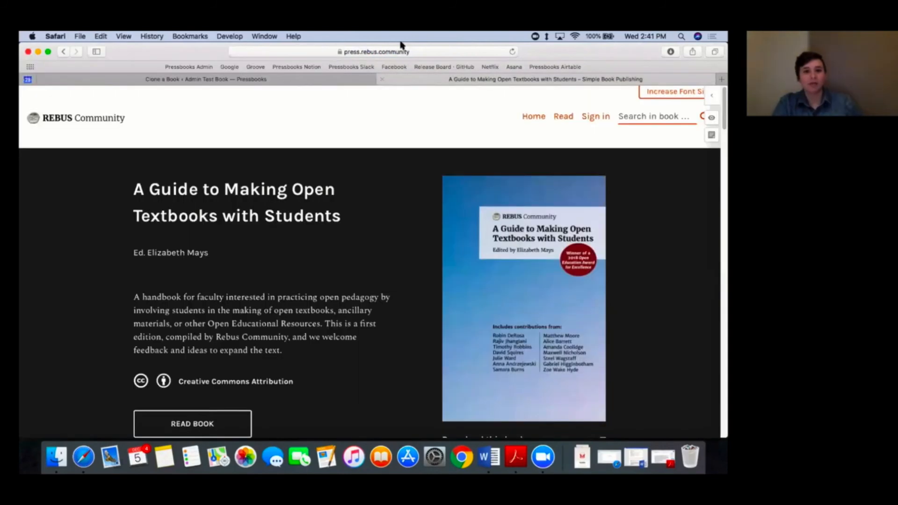
click(400, 51)
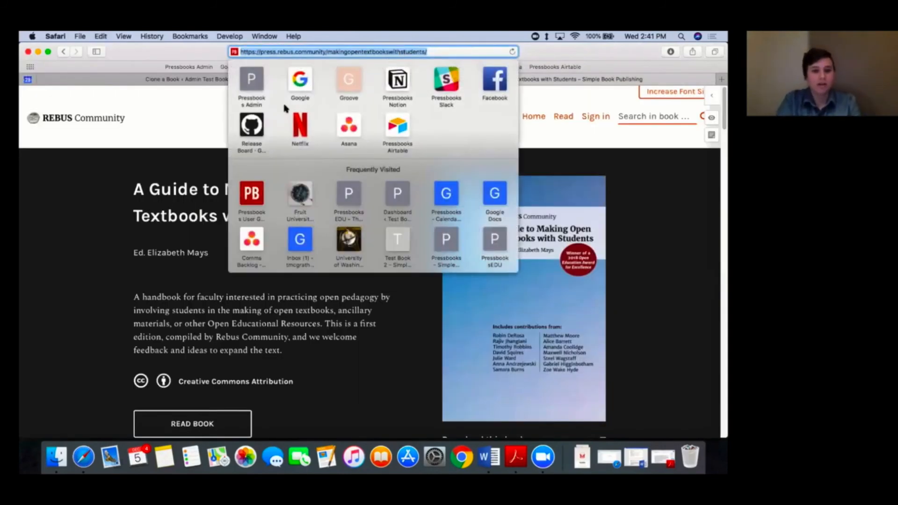
click(177, 111)
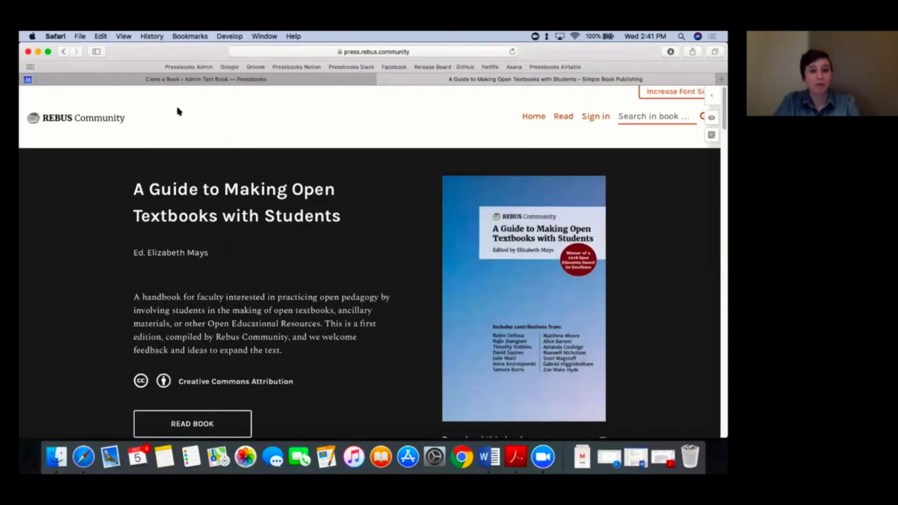
click(132, 78)
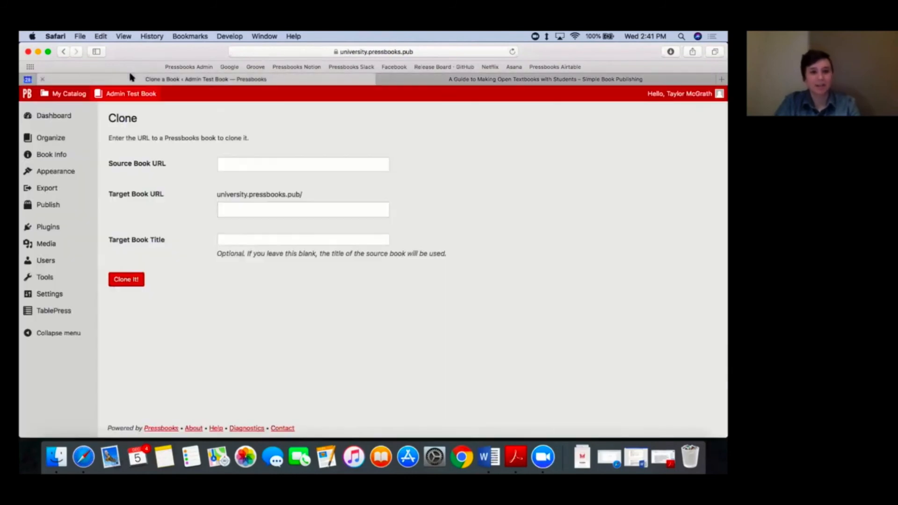
click(275, 163)
key(super+v)
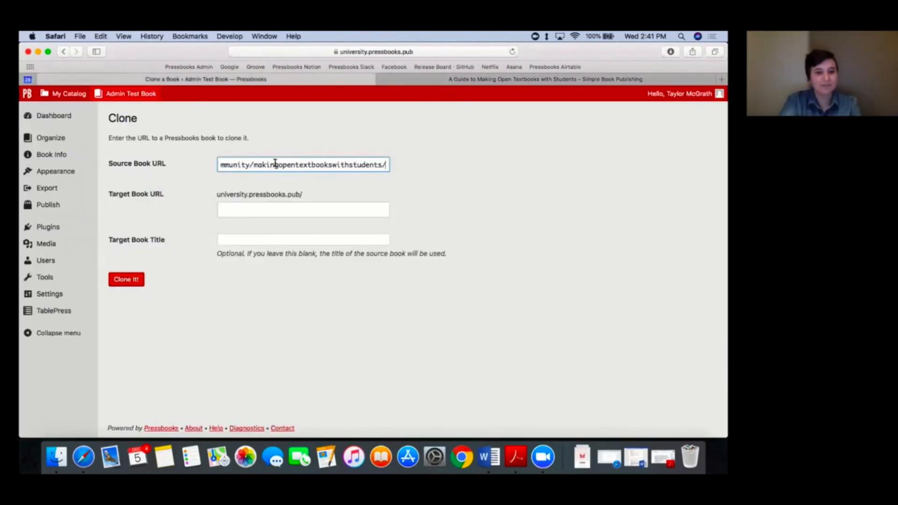
click(461, 192)
Step: Set the target book URL to makingopentextbooks and the title to "OER in the Classroom", and clone the book
click(299, 208)
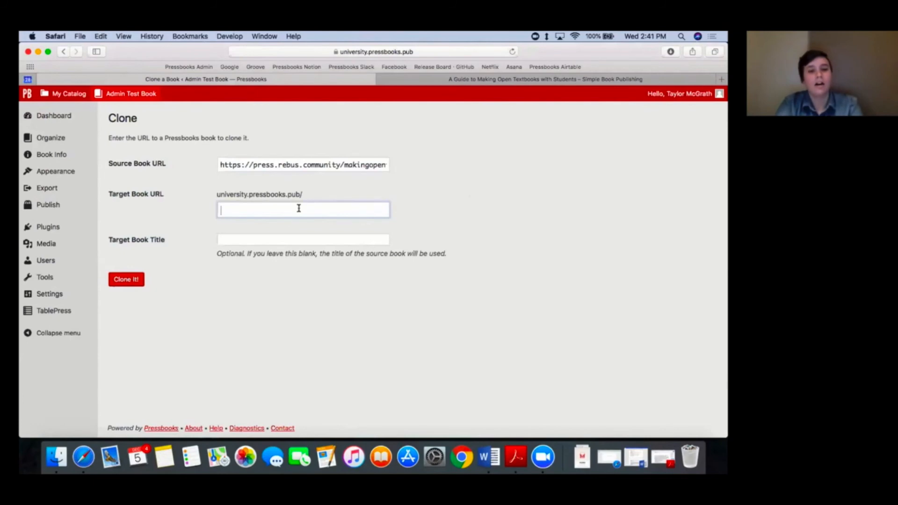
text(makingopentex)
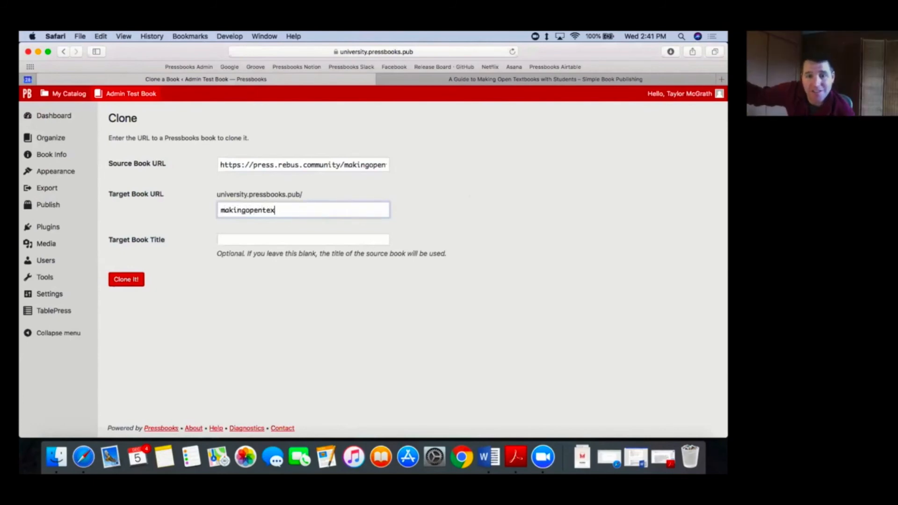
text(tbooks)
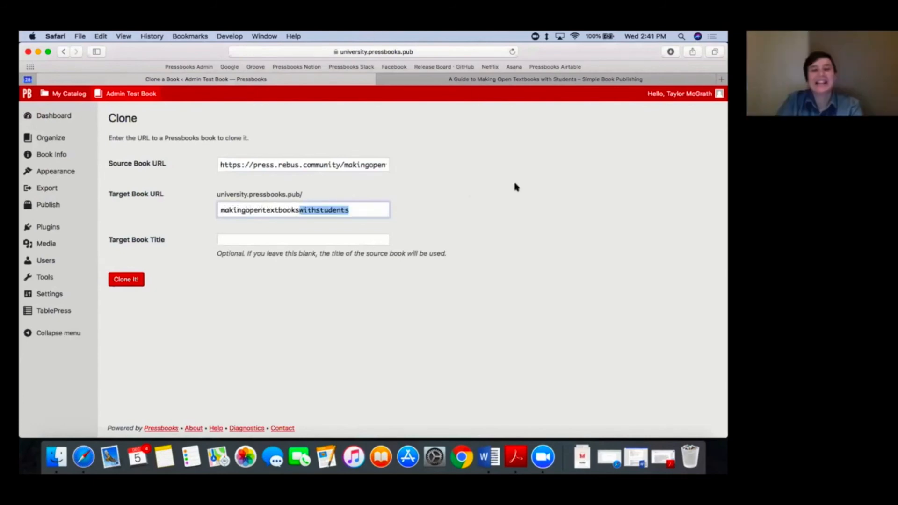
key(BackSpace)
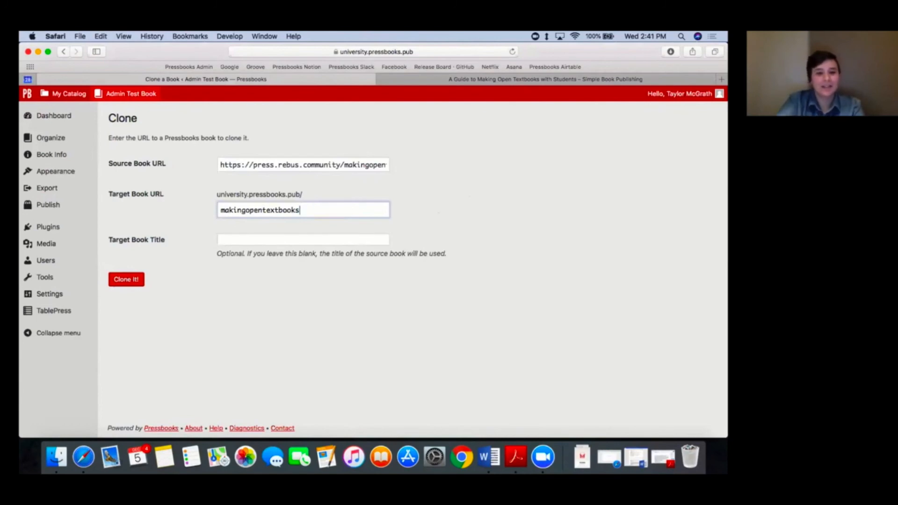
click(329, 240)
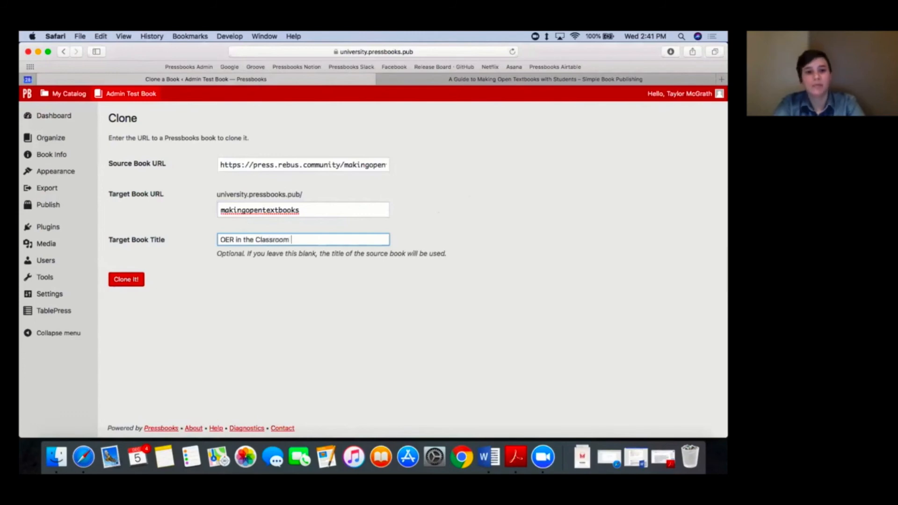
click(274, 320)
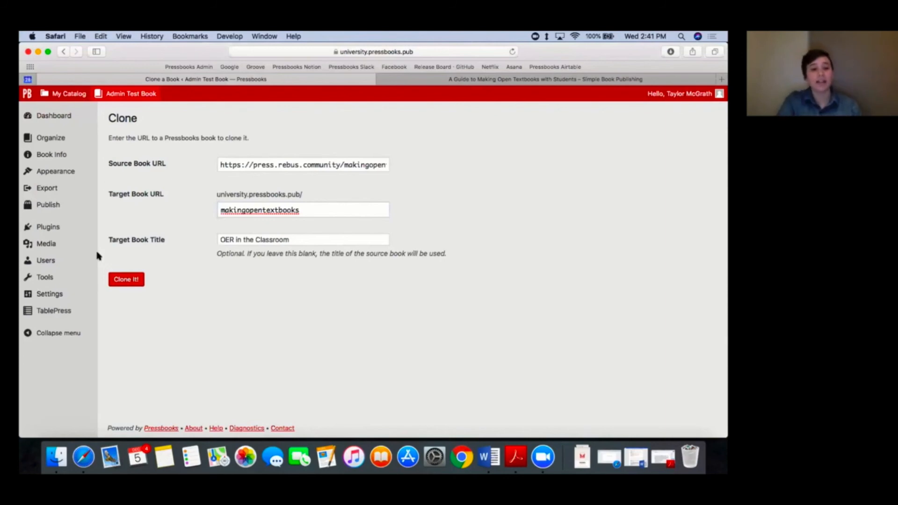
click(129, 279)
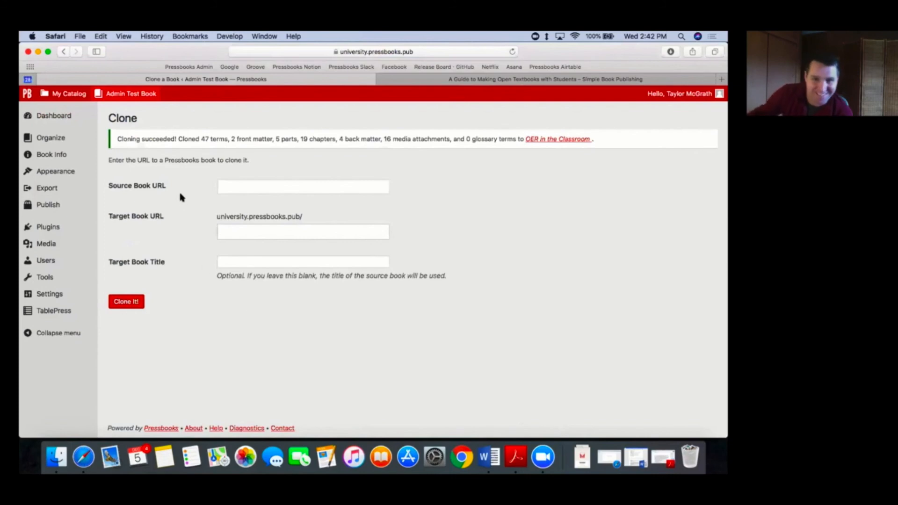
Step: Enable the source comparison tool in the web theme options of the cloned OER in the Classroom book and save the changes
click(566, 139)
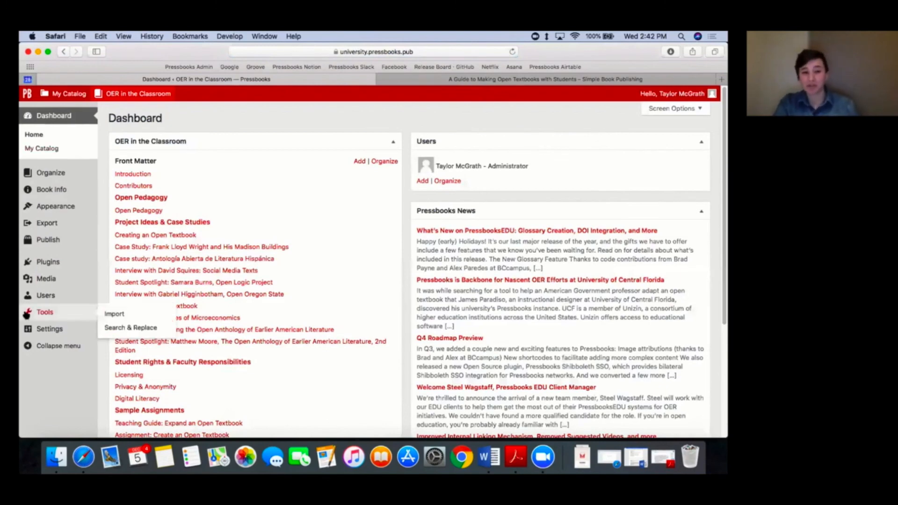
mouse_move(73, 206)
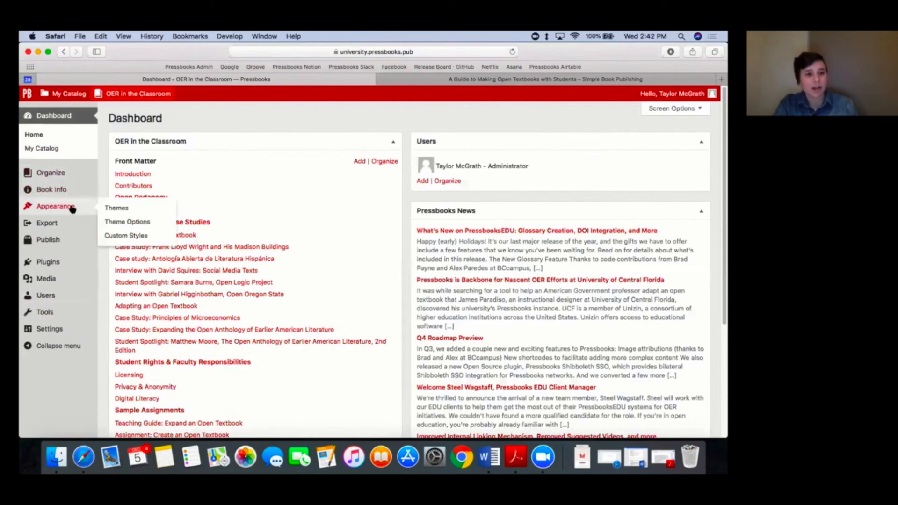
click(133, 220)
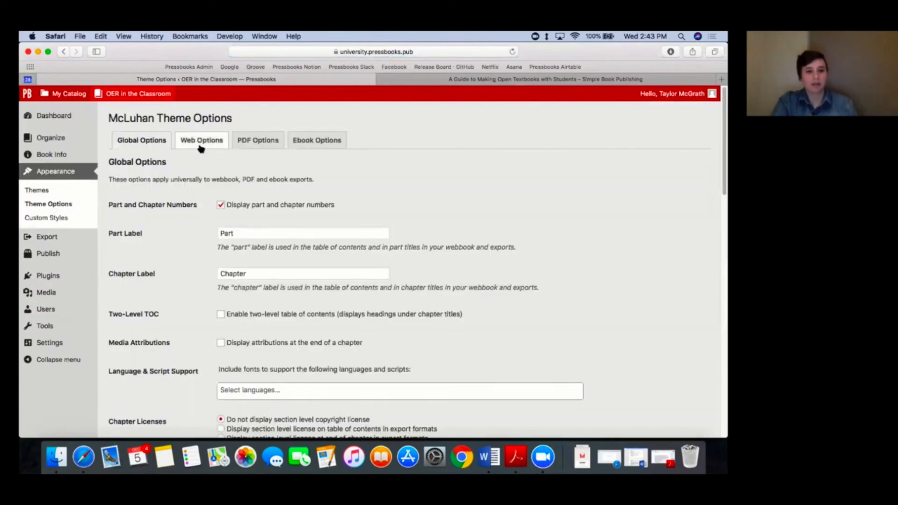
click(200, 146)
scroll(451, 266, down, 2)
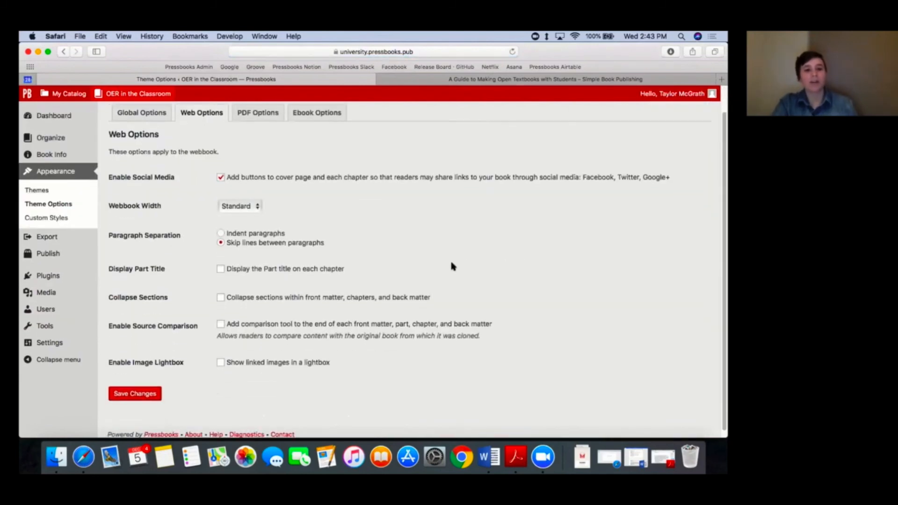
scroll(451, 265, down, 1)
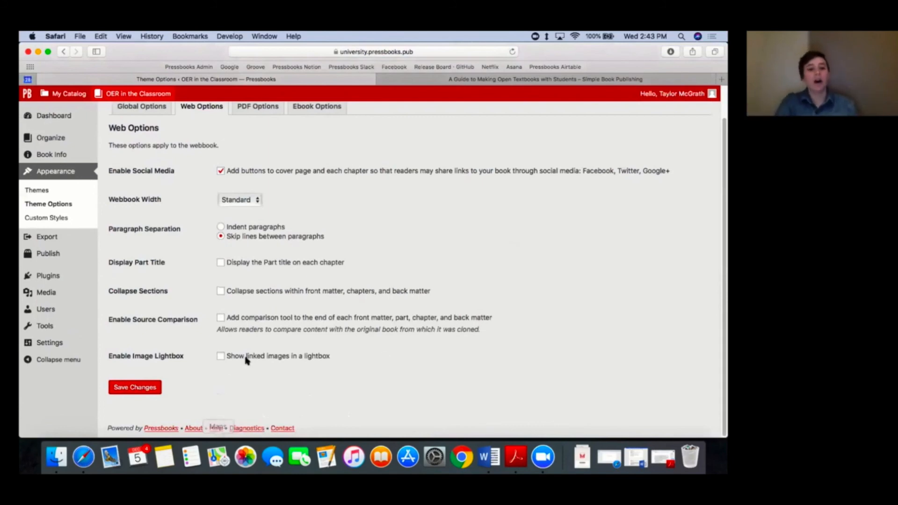
click(221, 317)
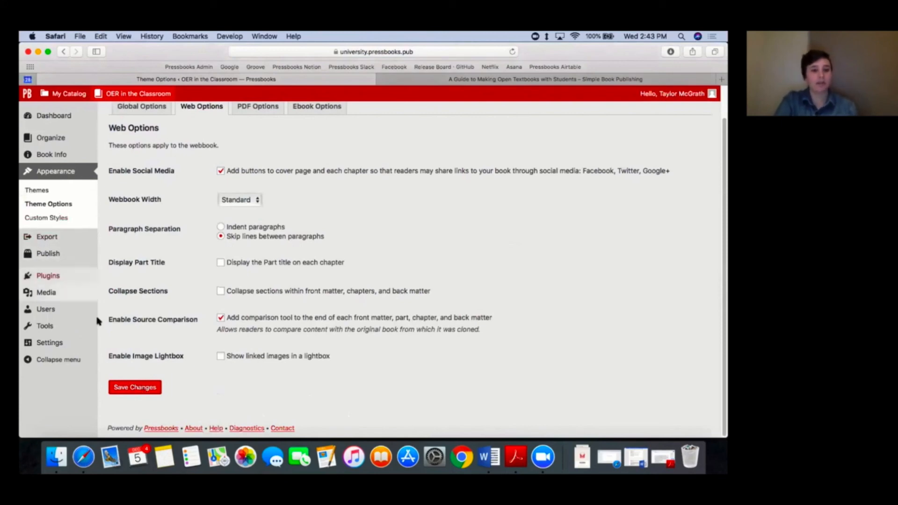
click(121, 392)
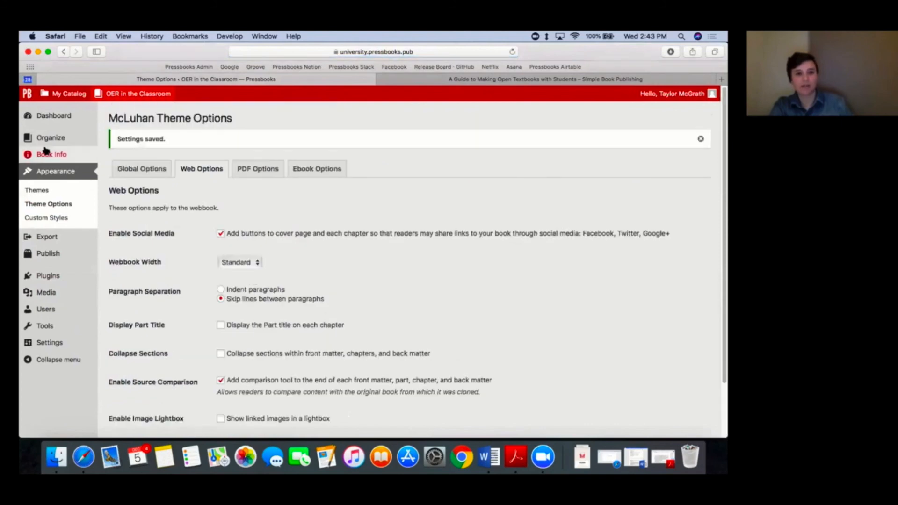
Step: Delete the opening sentence about the Rebus Community and its empty line from the cloned book's Introduction
mouse_move(49, 141)
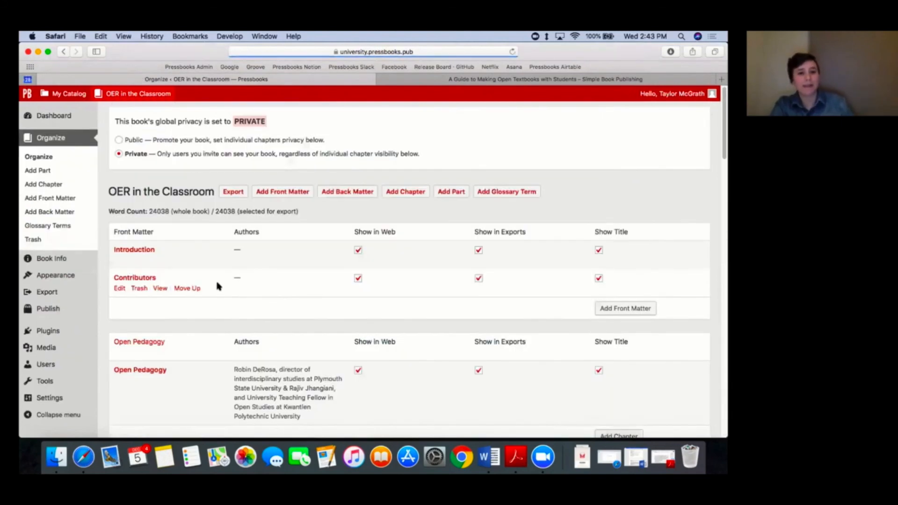
click(140, 250)
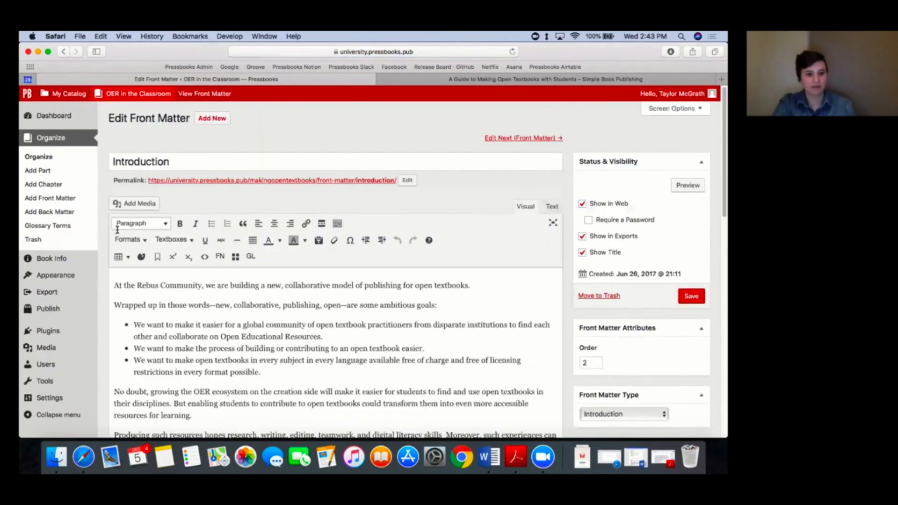
drag(498, 285, 113, 286)
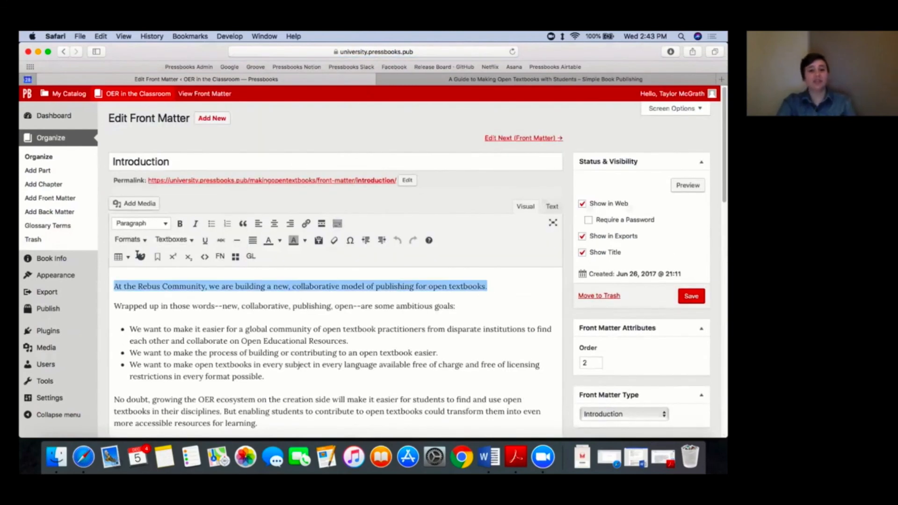
key(BackSpace)
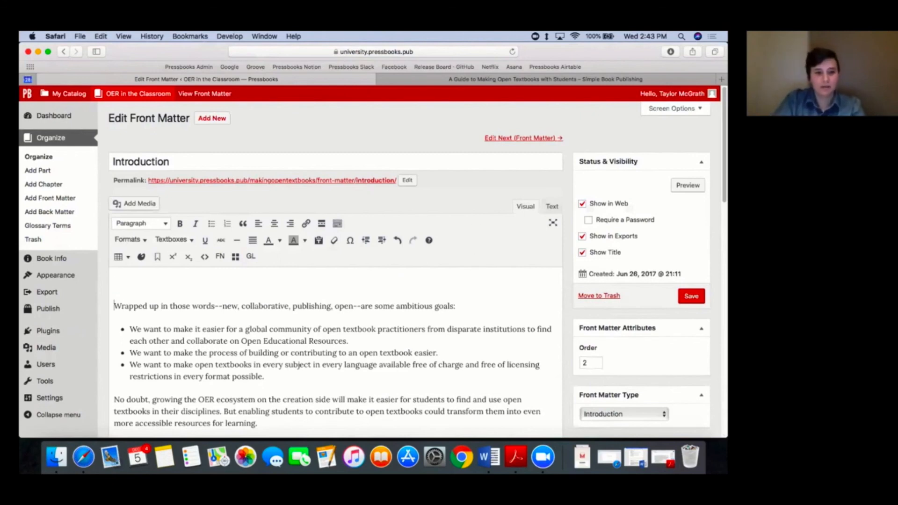
key(Delete)
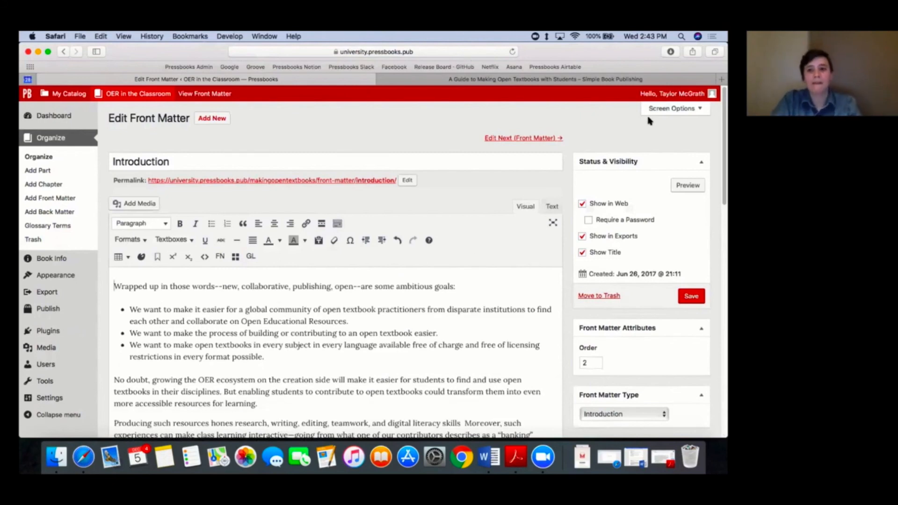
Step: Save the edited Introduction and open its front matter web view in a new tab
click(691, 295)
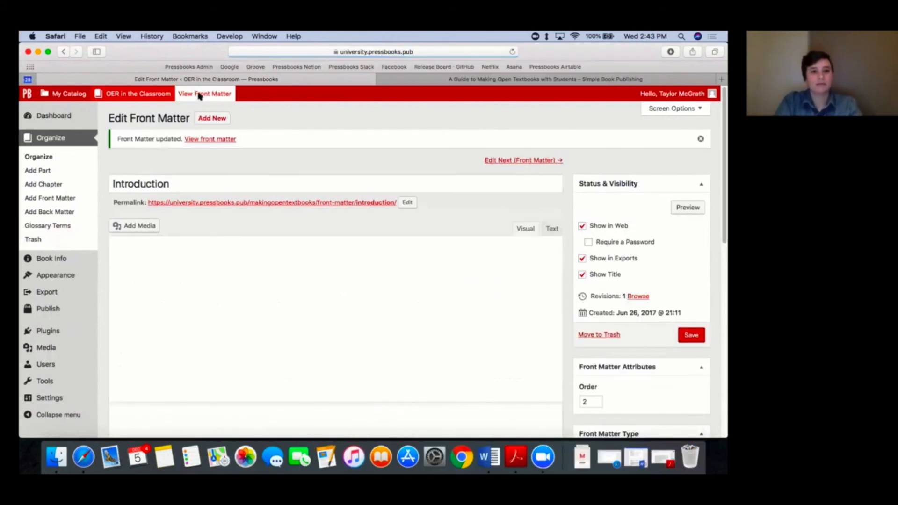
right_click(214, 98)
click(231, 103)
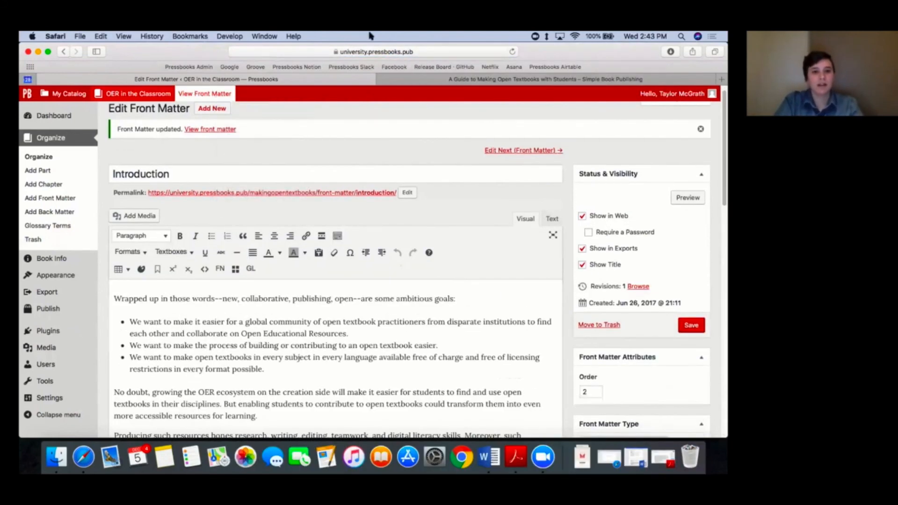
click(362, 79)
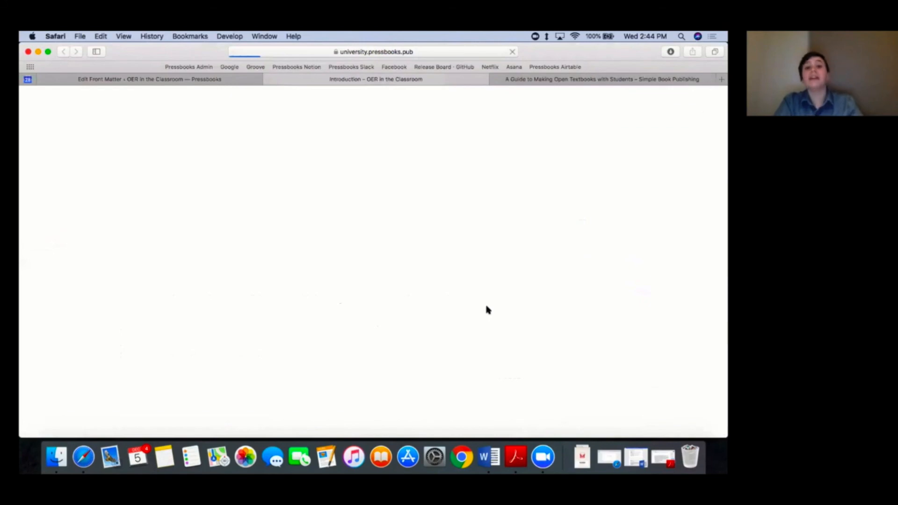
Step: Show the comparison with the original text at the end of the cloned book's Introduction page
scroll(487, 309, down, 15)
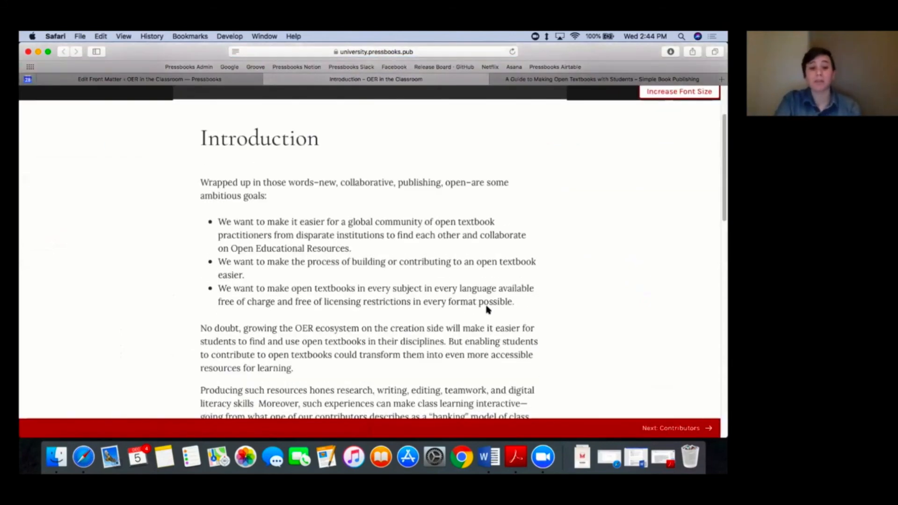
scroll(487, 308, down, 4)
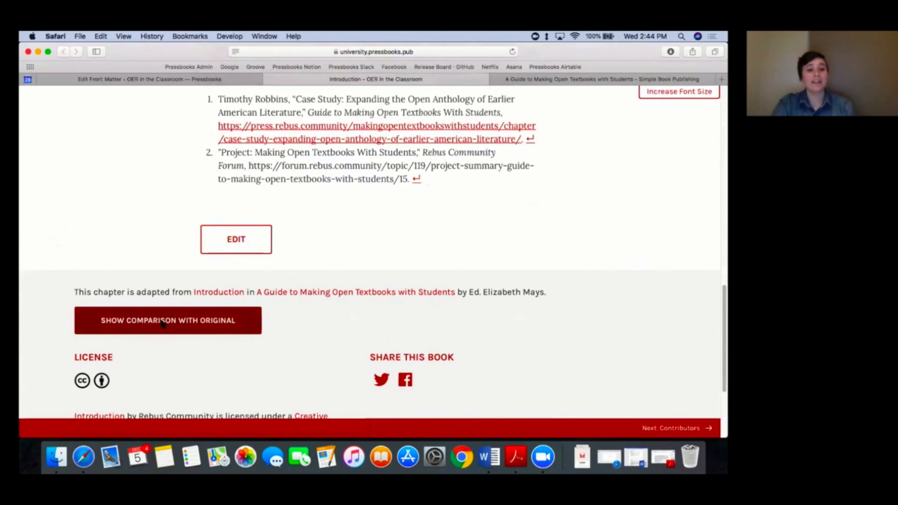
click(184, 322)
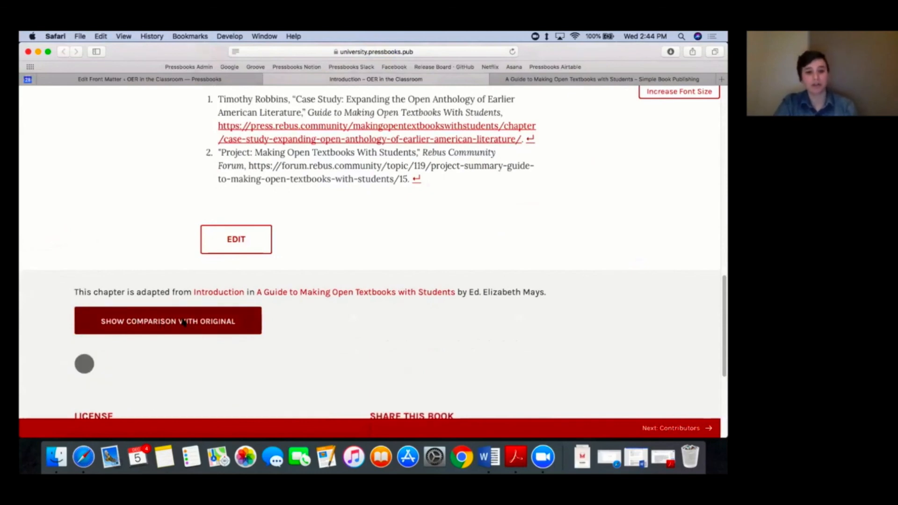
Step: Review the marked additions and deletions throughout the Introduction's source comparison and hide the comparison
scroll(302, 335, down, 3)
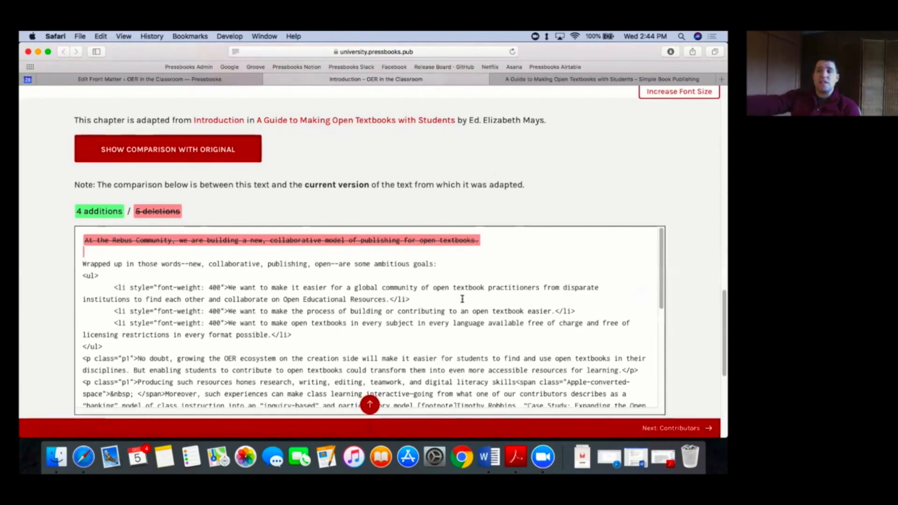
scroll(379, 288, down, 4)
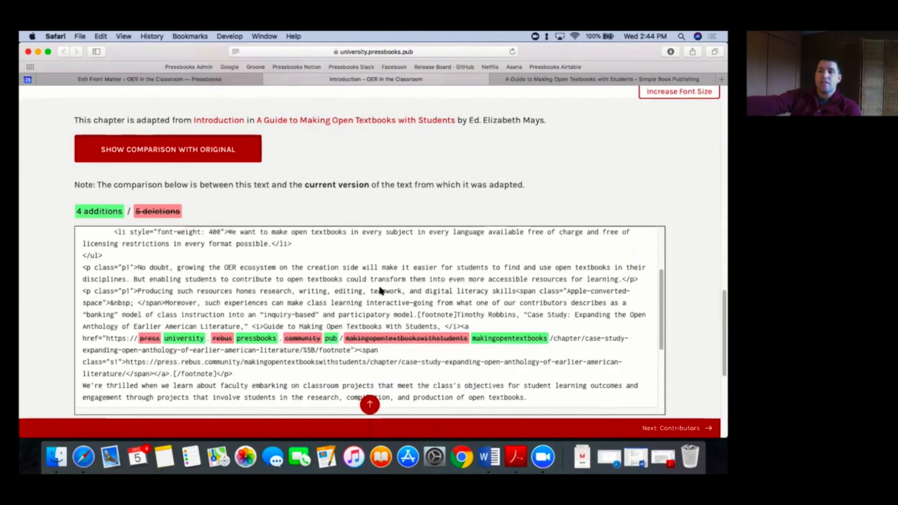
scroll(378, 289, up, 4)
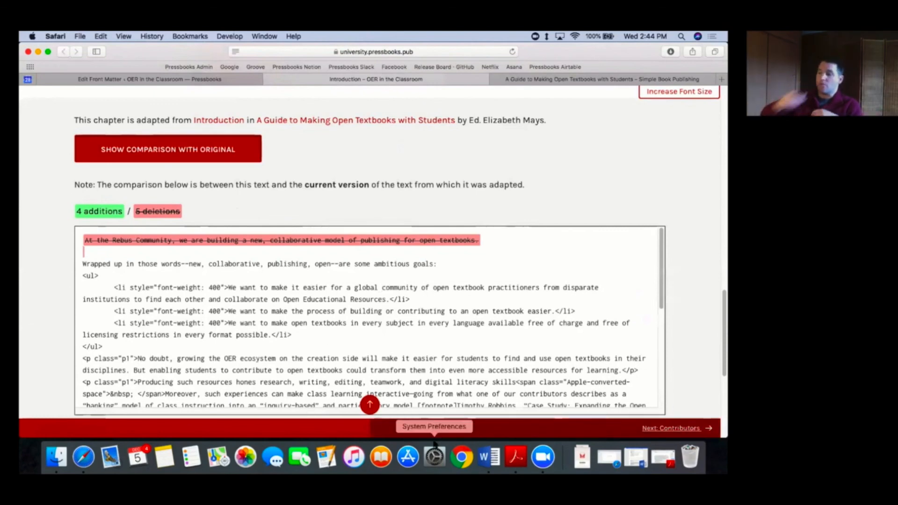
click(232, 157)
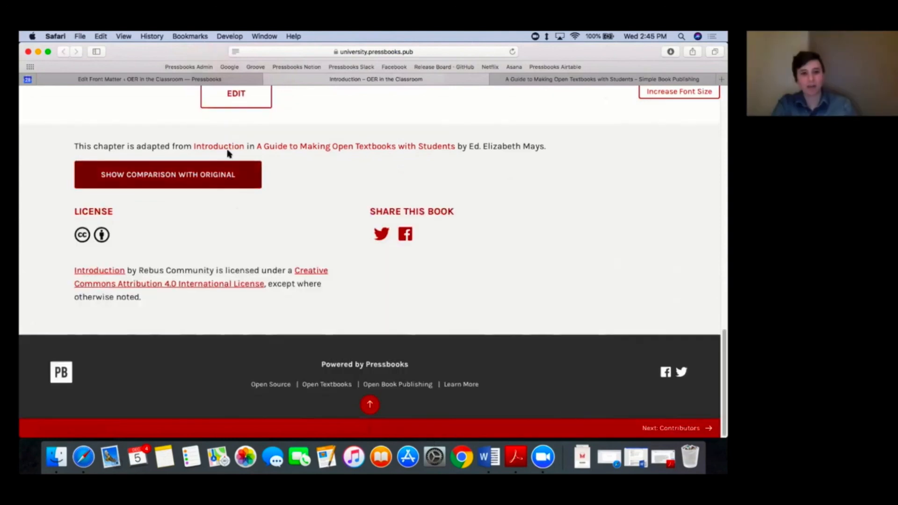